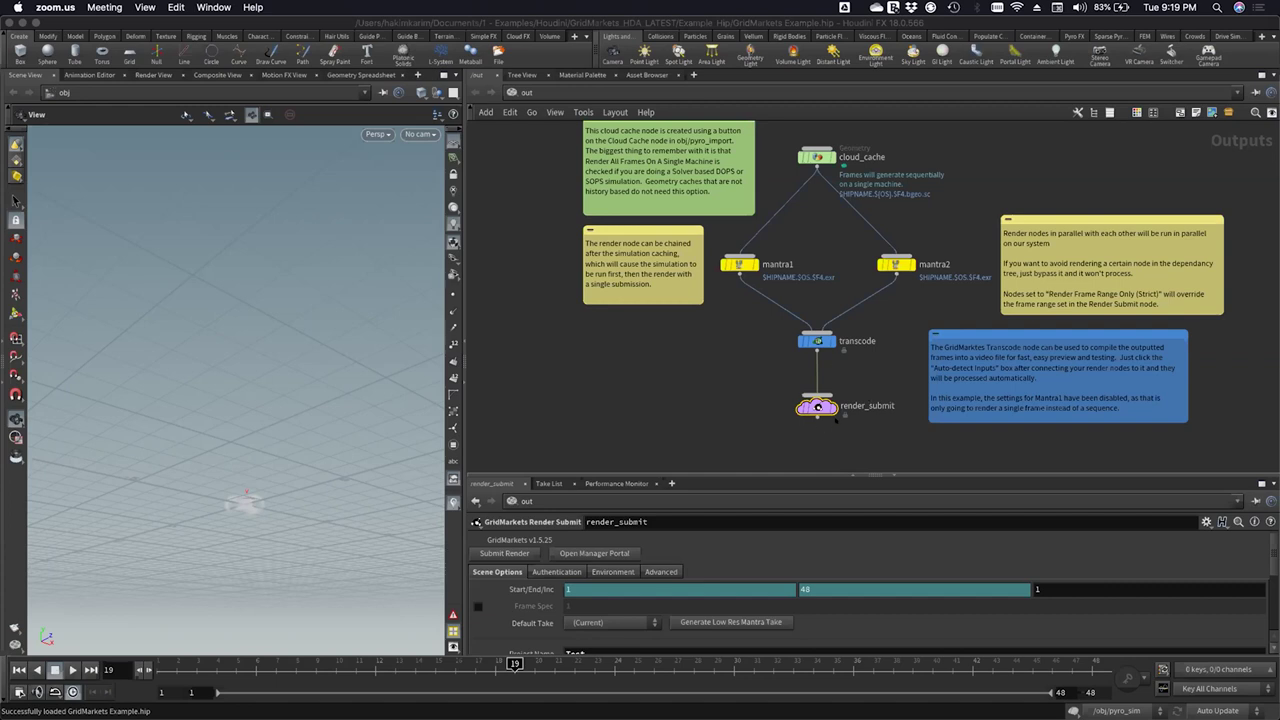
Step: Add a GridMarkets Render Submit node beside the existing render_submit node and enlarge its parameter area
click(645, 348)
key(Tab)
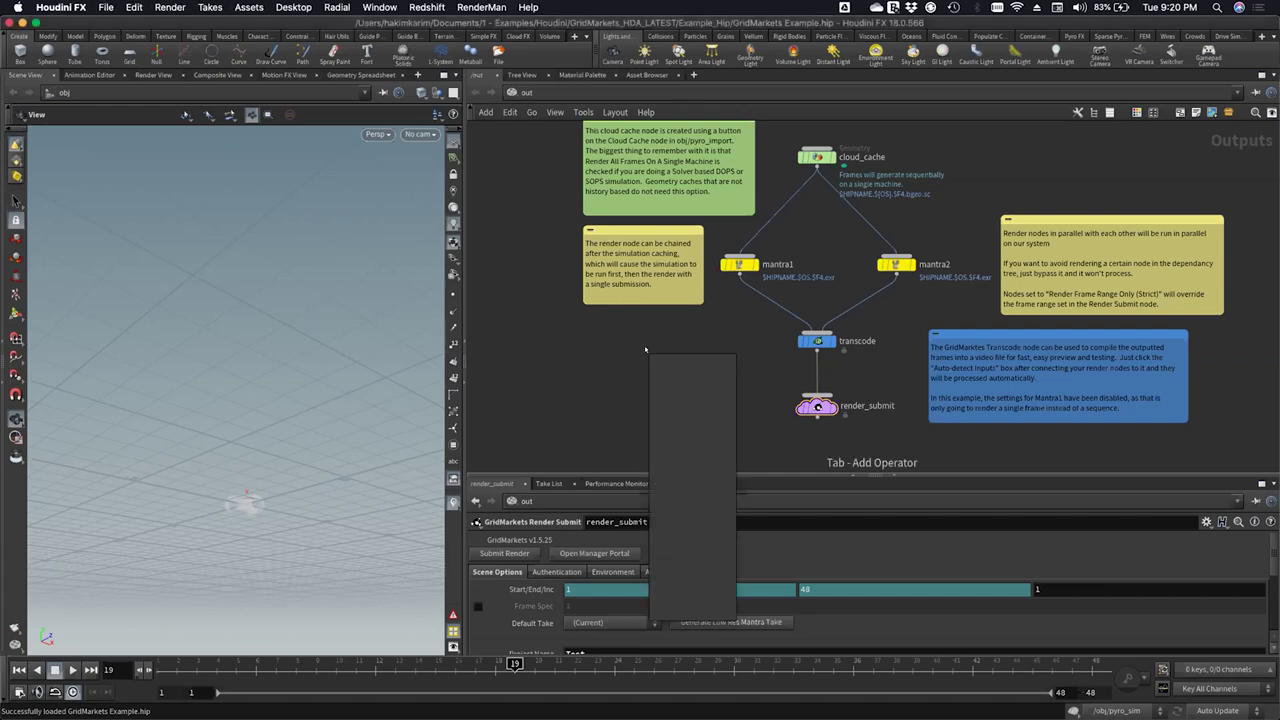
text(rend)
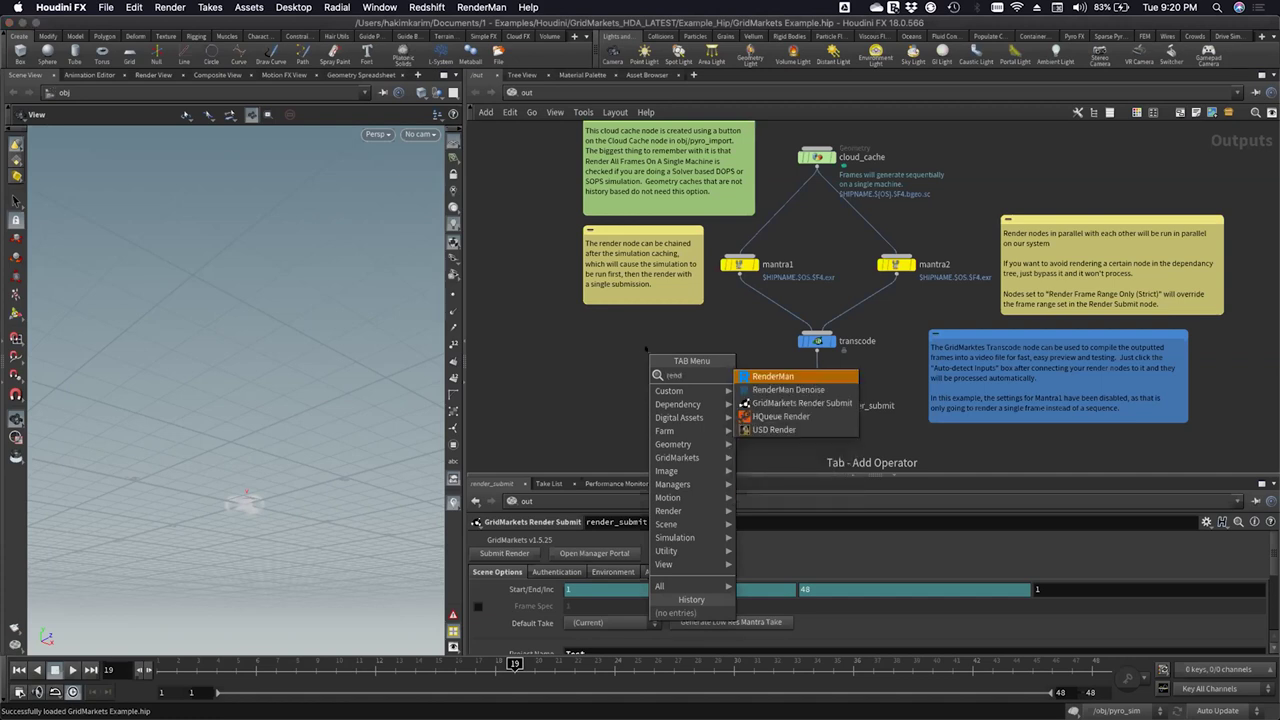
key(Down)
key(Down)
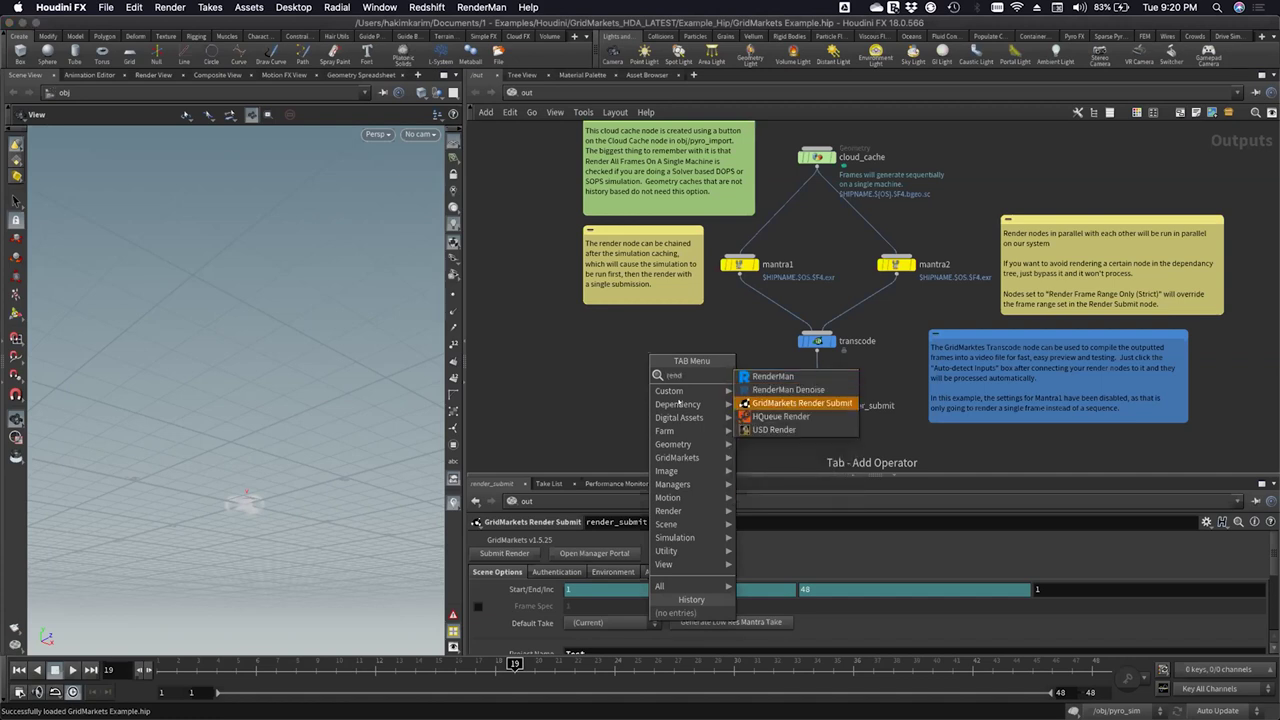
key(Return)
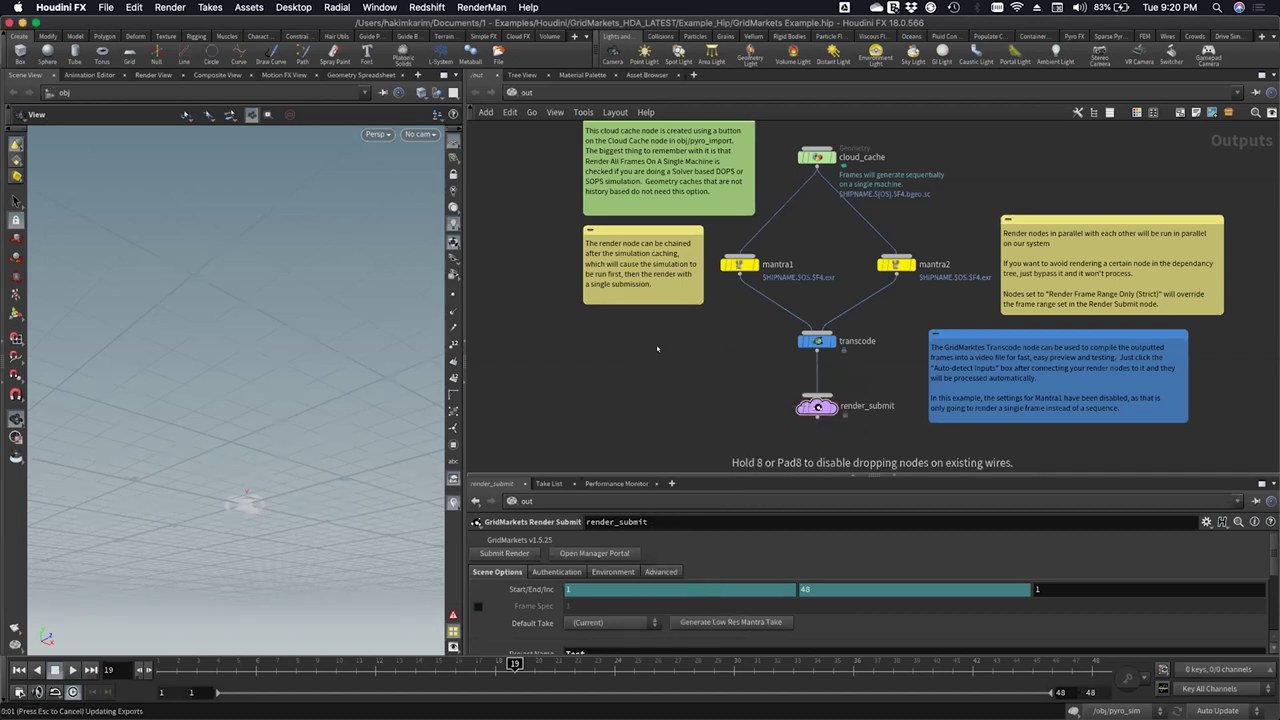
click(693, 405)
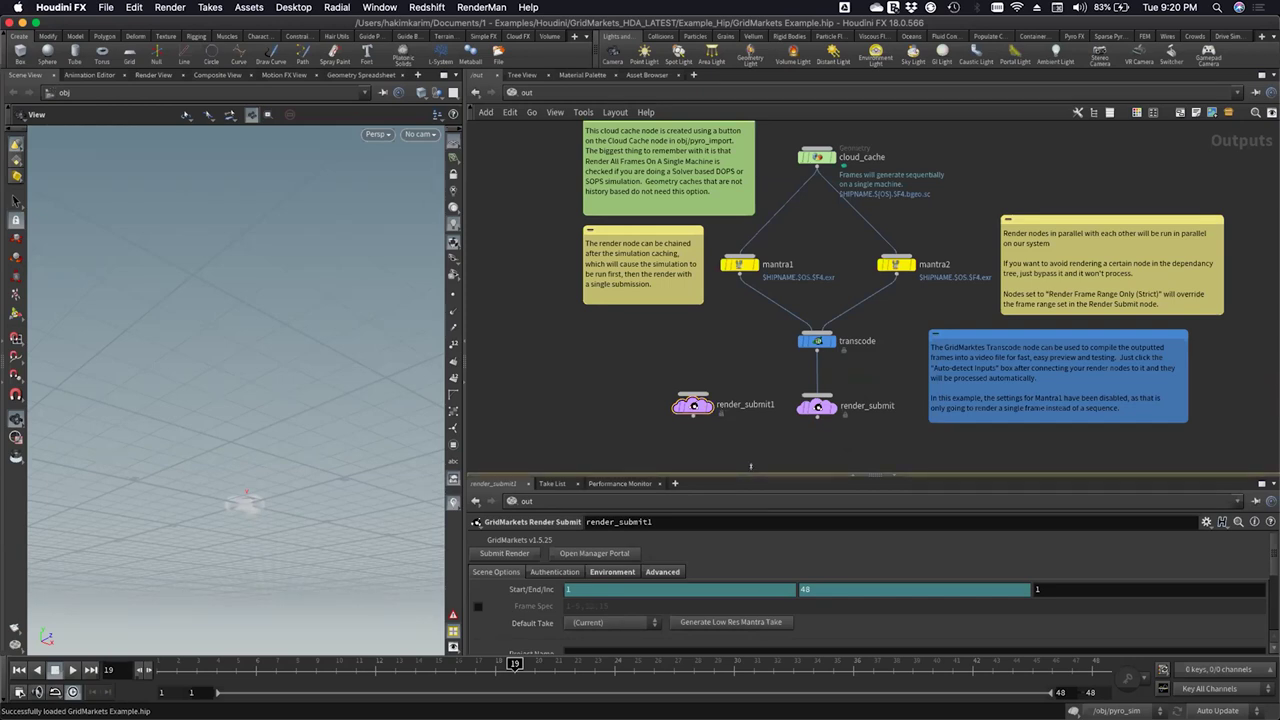
drag(752, 347, 752, 356)
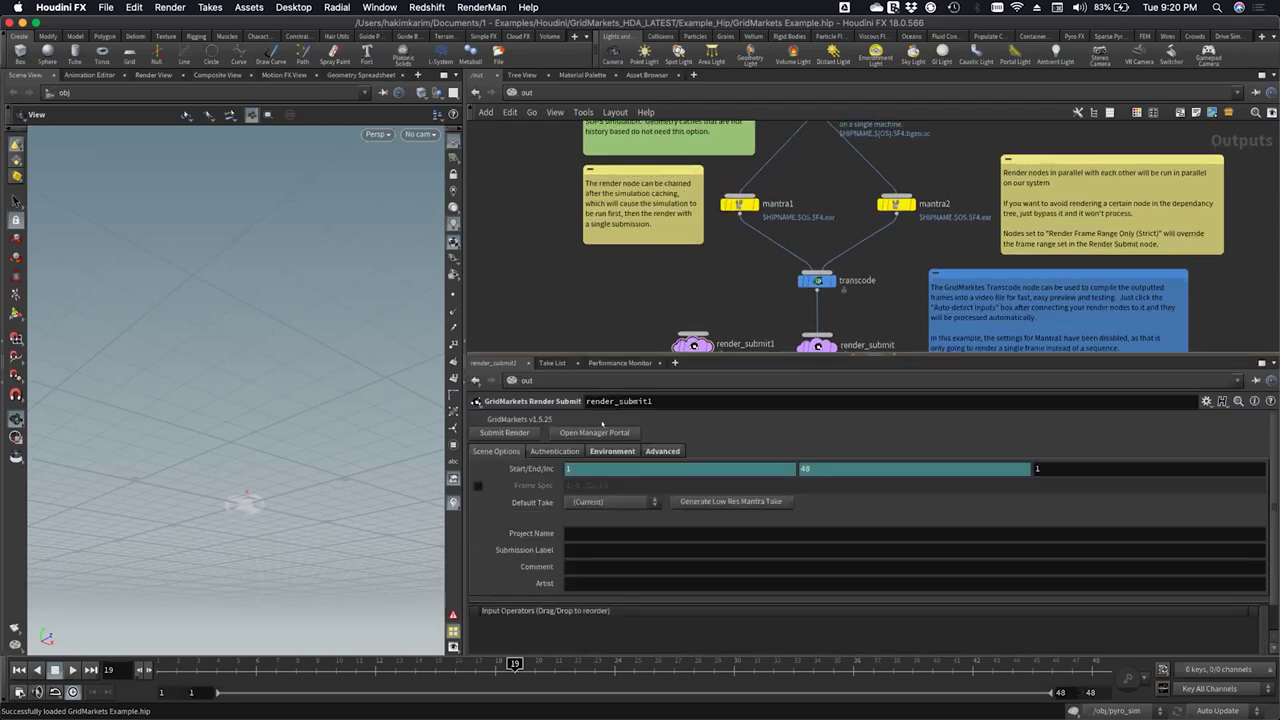
Step: Switch to GridMarkets Envoy, log in with the prefilled email and access key, and close the Envoy window
key(super+Tab)
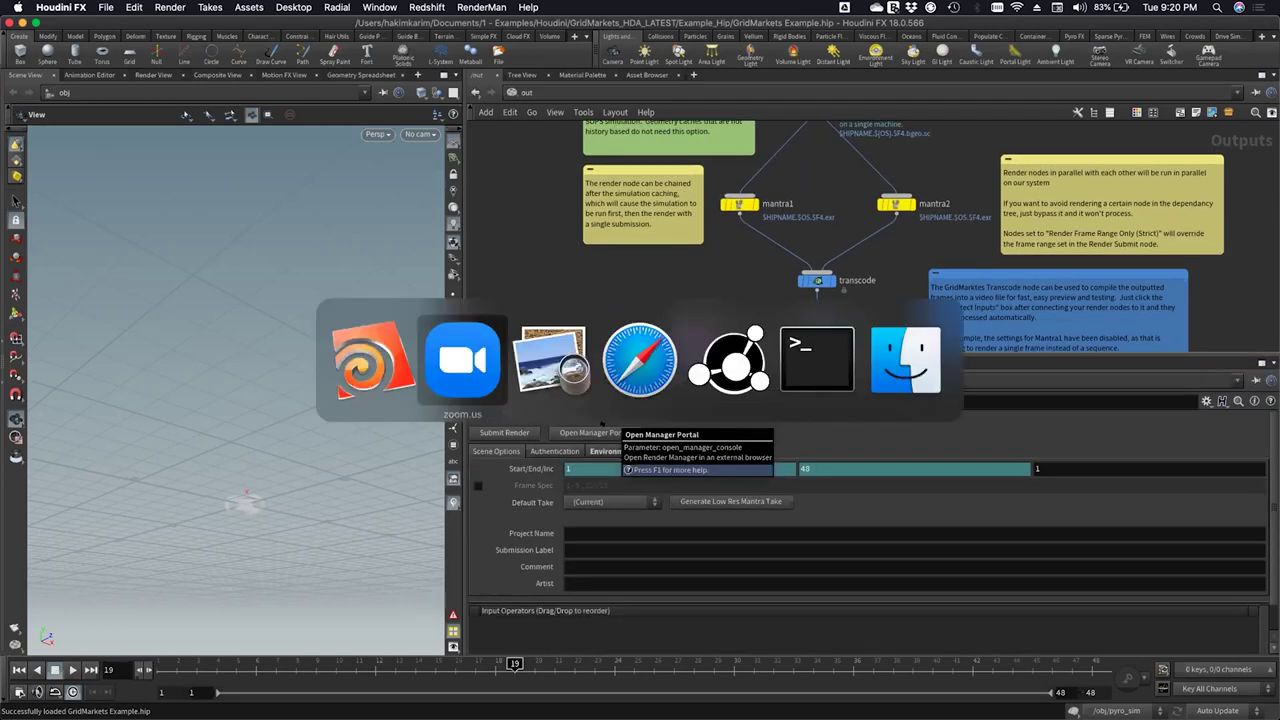
key(super+Tab)
key(super+Tab)
key(super+Tab)
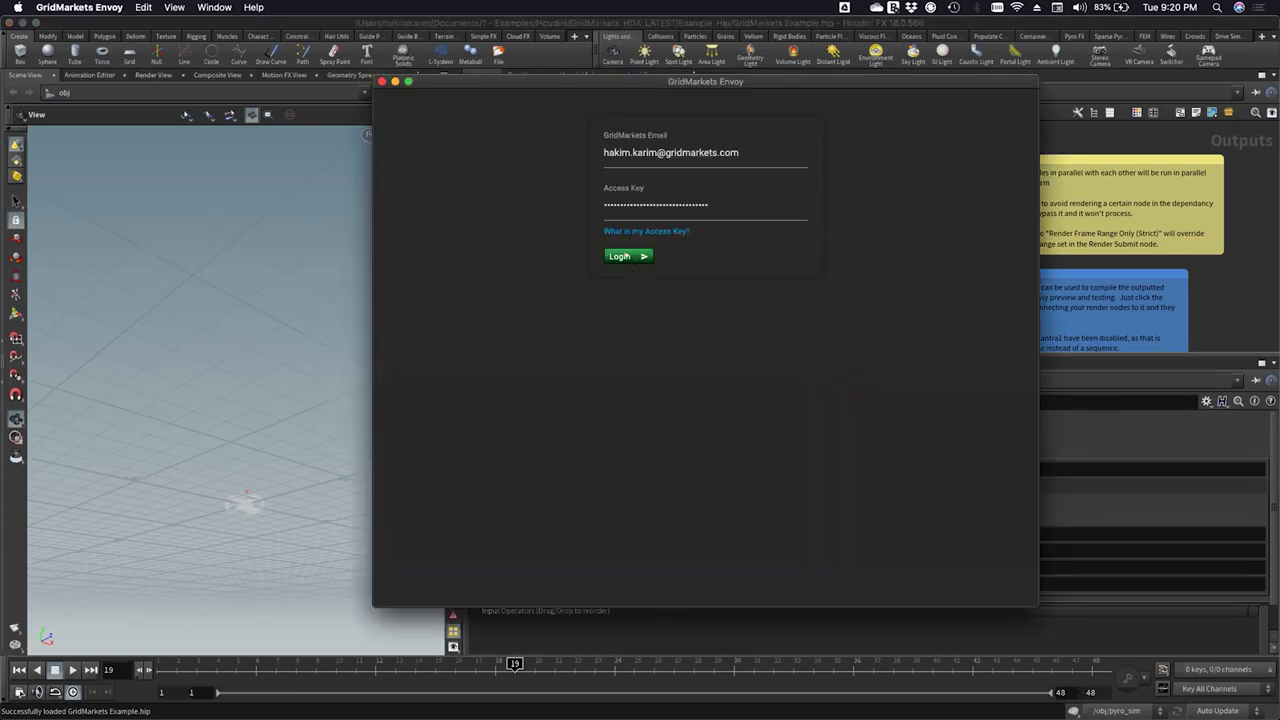
click(628, 256)
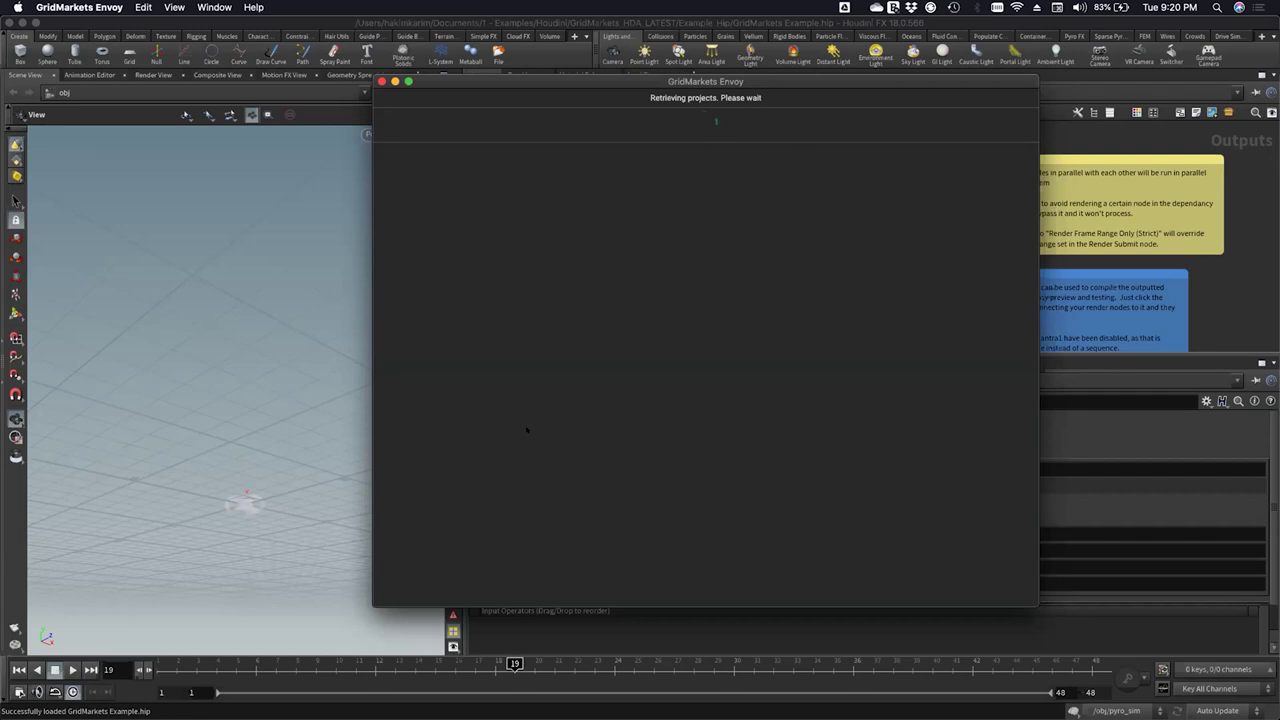
key(super+w)
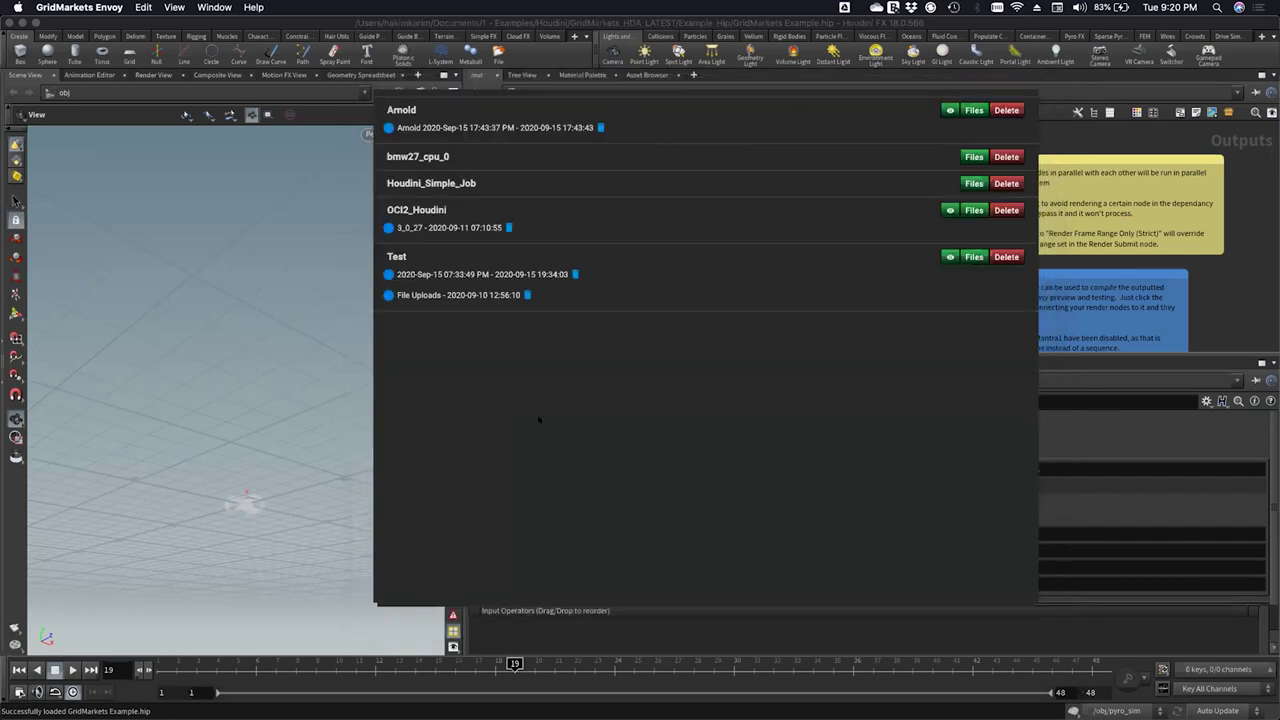
Step: Try to submit a render from the new, unconnected Render Submit node
drag(626, 327, 626, 288)
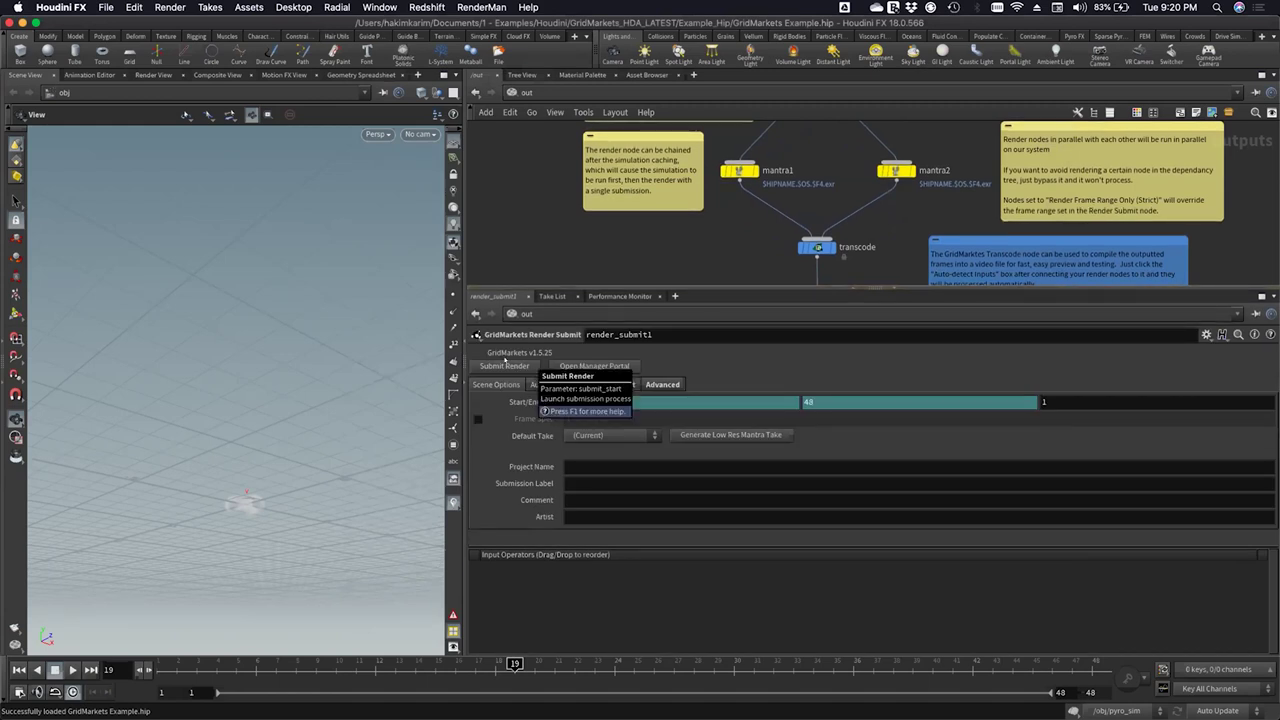
click(505, 365)
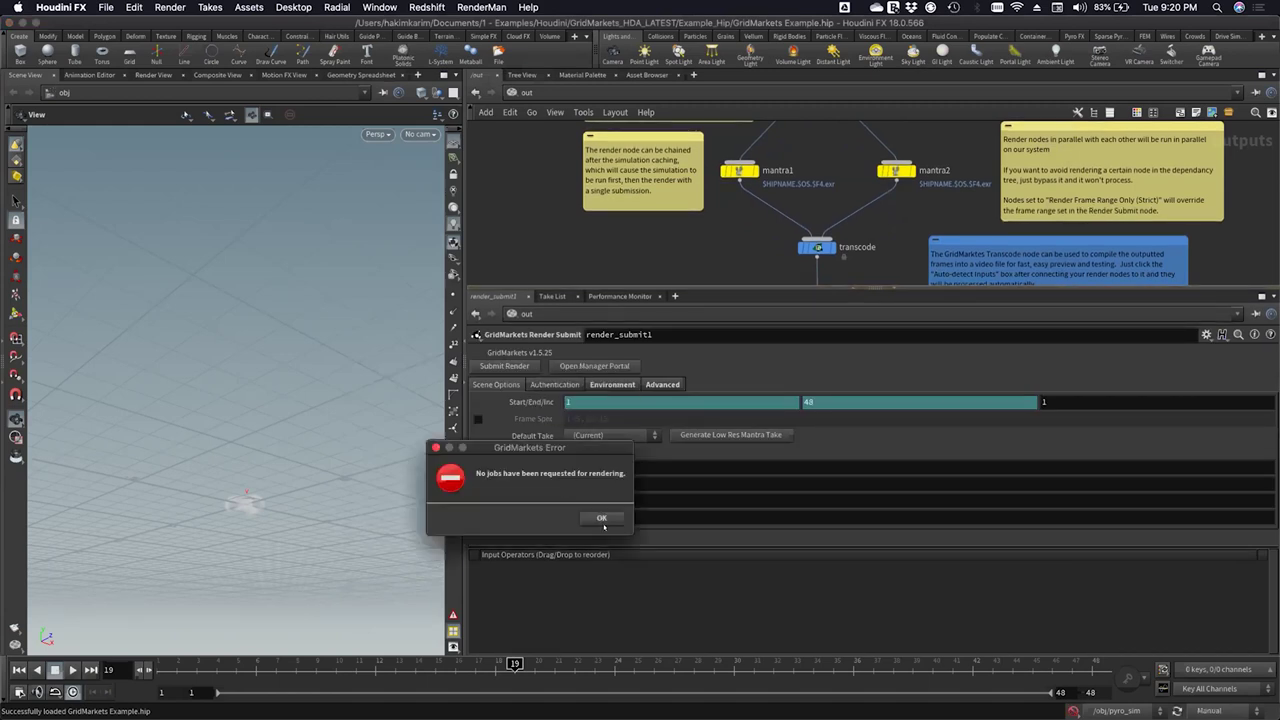
key(Return)
click(519, 366)
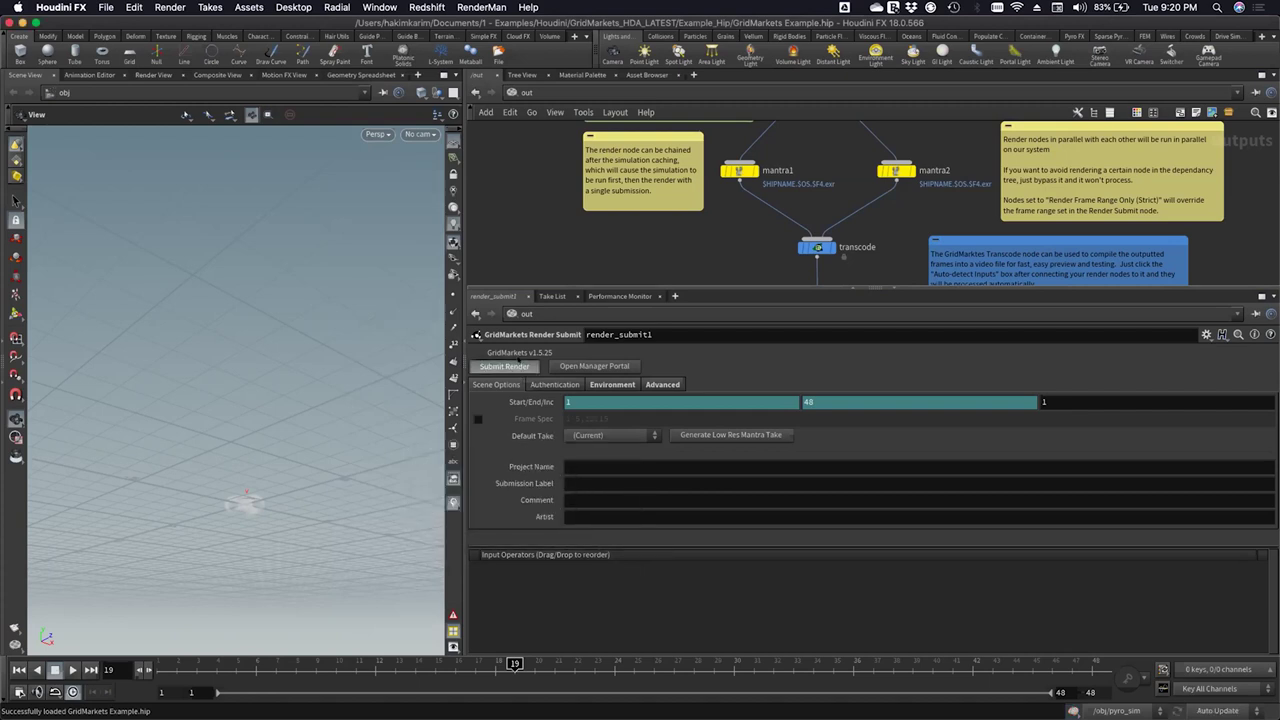
key(Return)
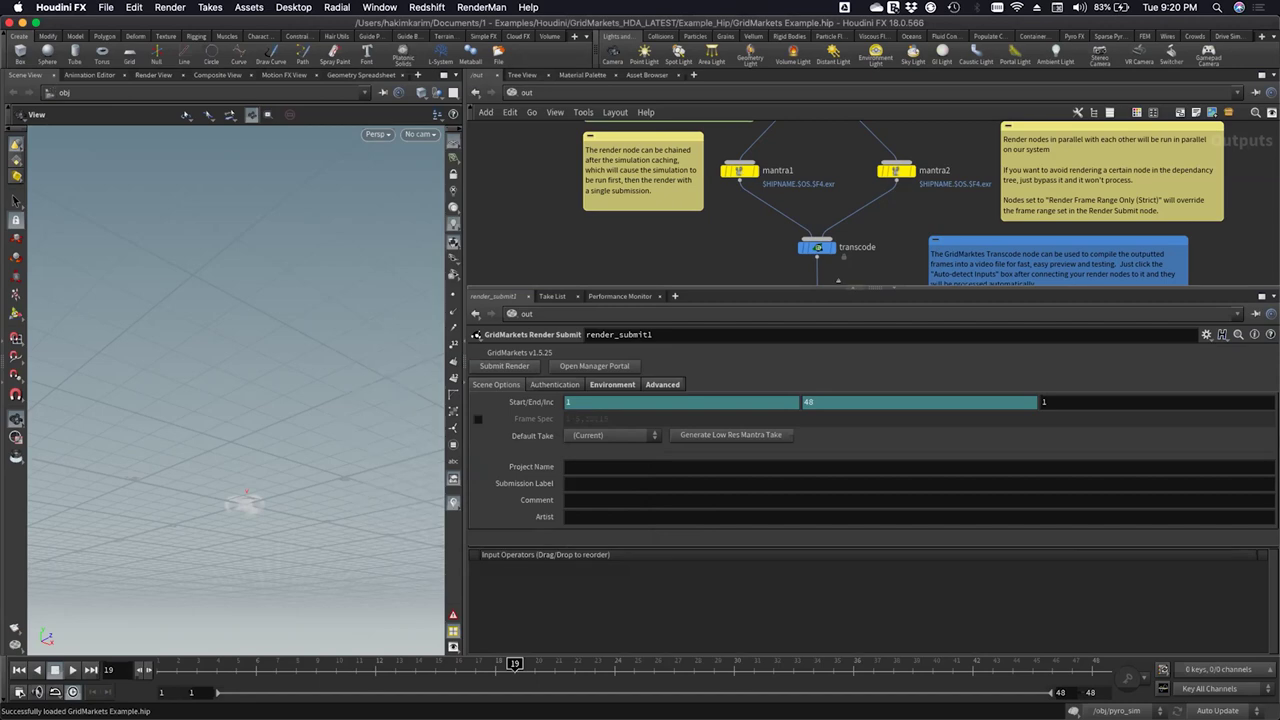
Step: Submit the render from the render_submit node connected to transcode, accepting the preflight settings and launching the upload
drag(849, 288, 849, 446)
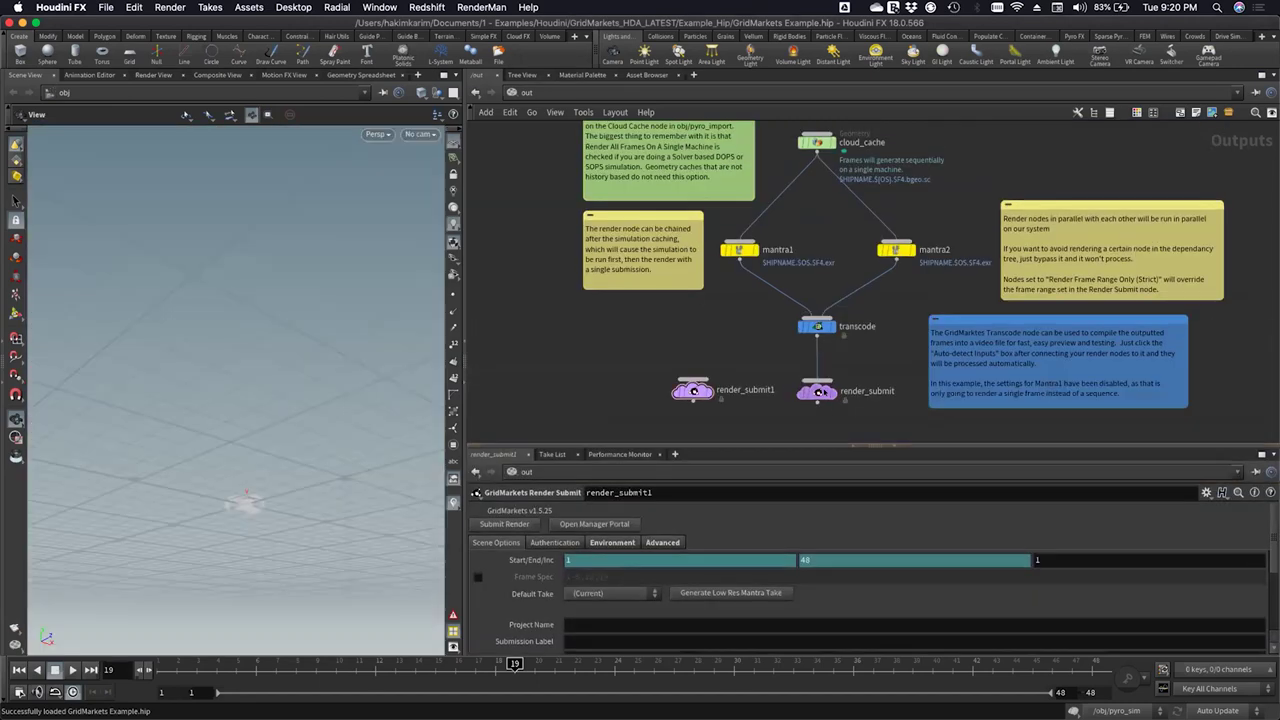
click(818, 394)
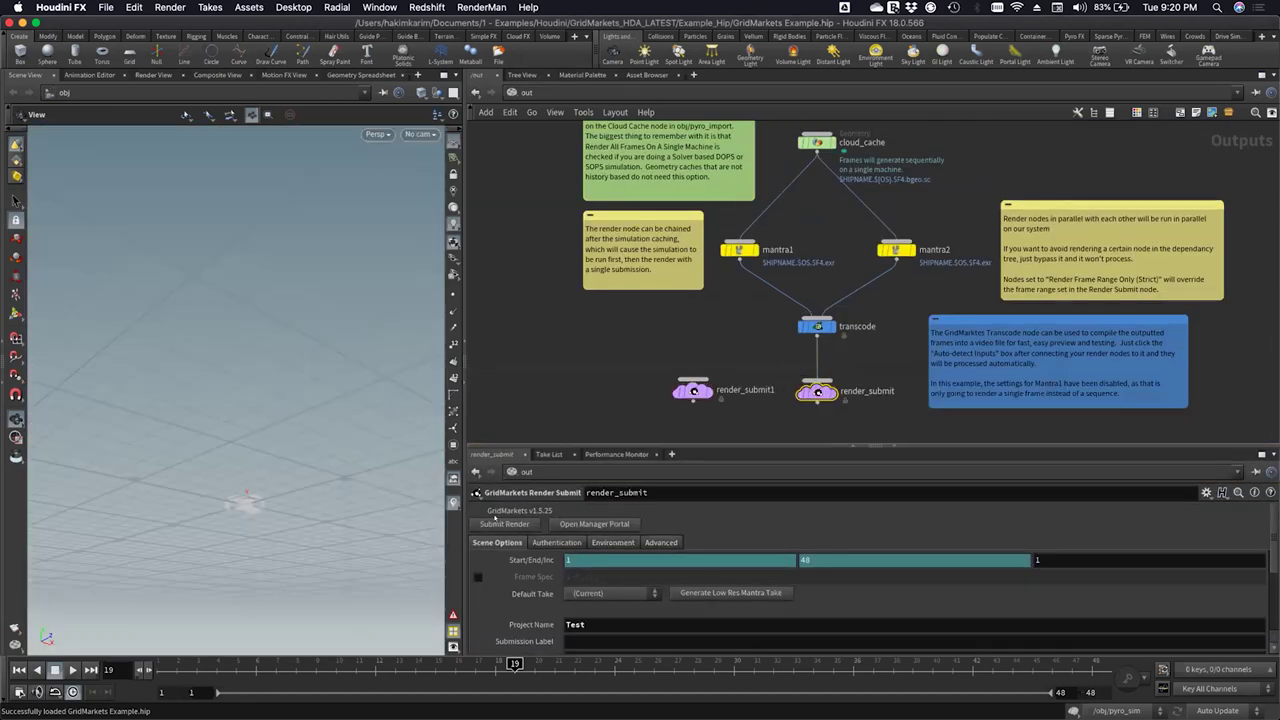
click(497, 521)
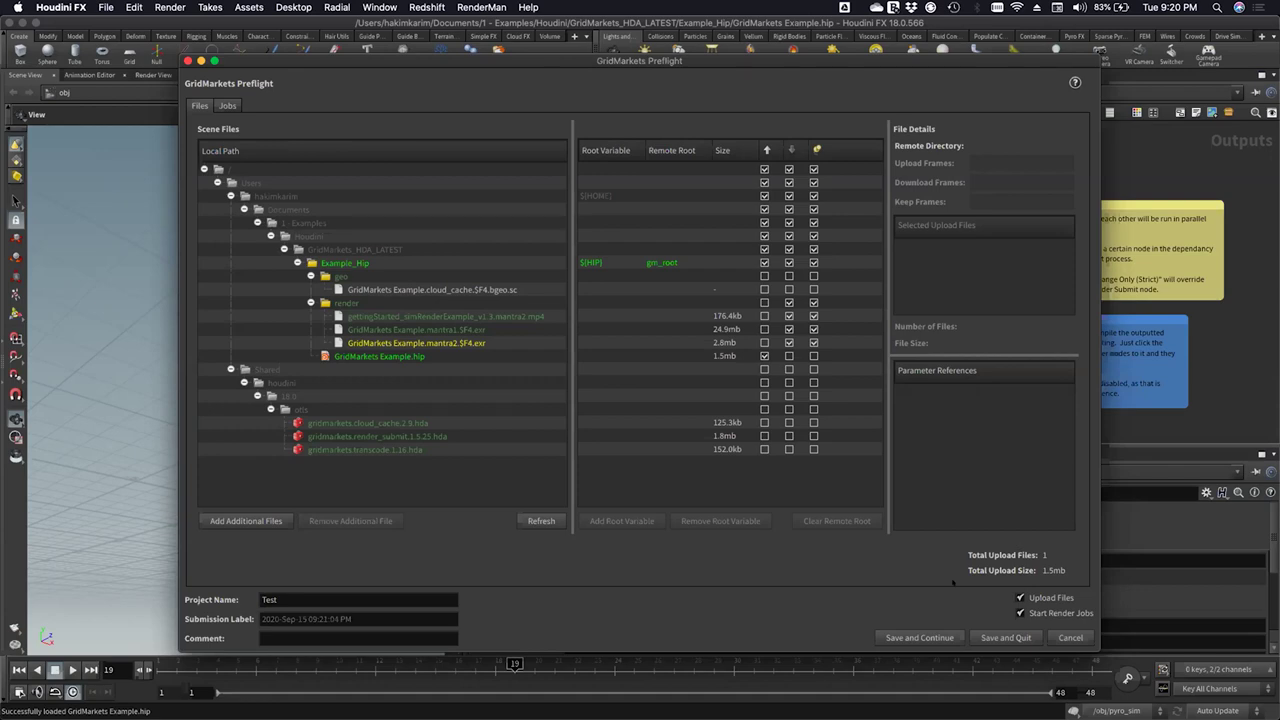
click(908, 637)
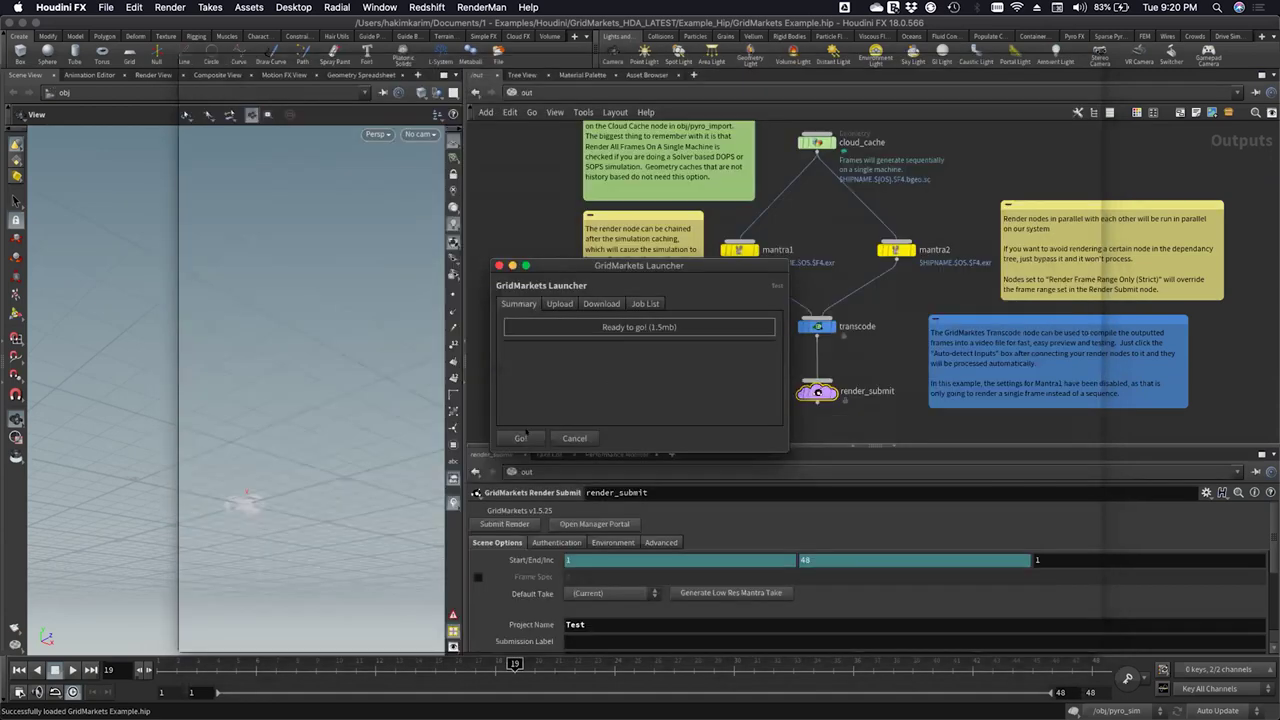
click(524, 436)
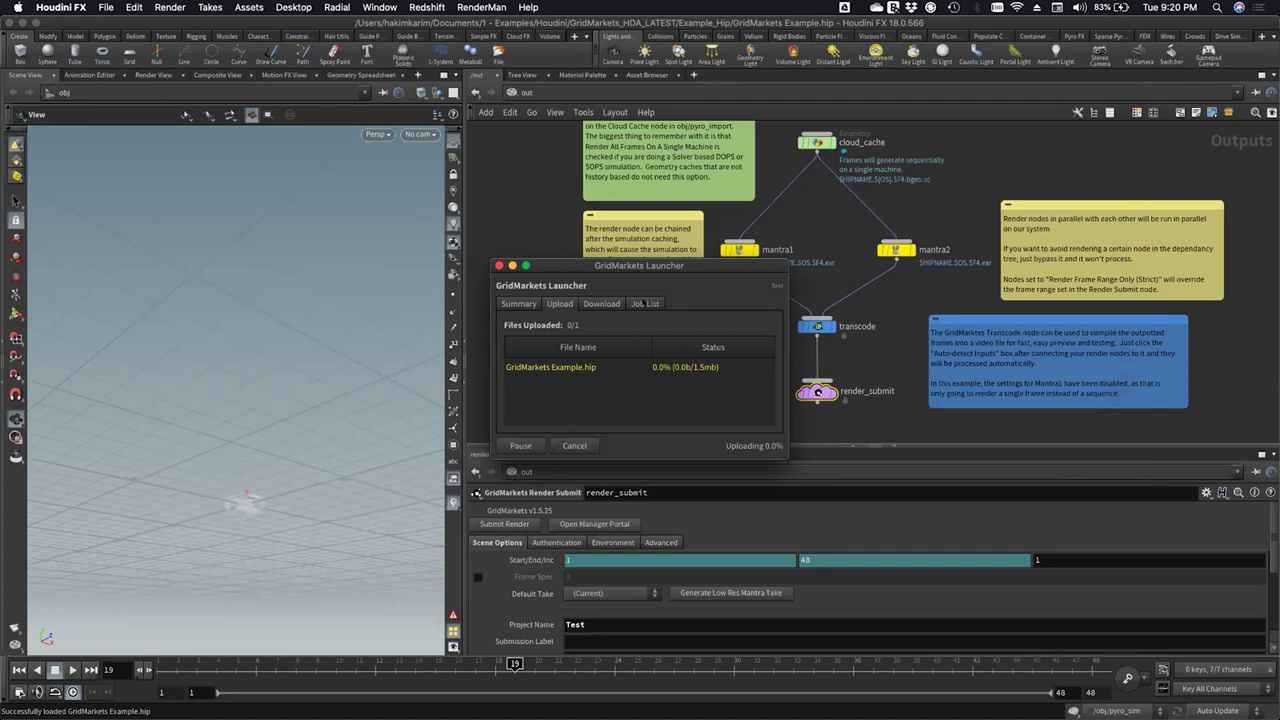
Step: Review the launcher's job list and summary, and inspect the Test project's uploads and files in GridMarkets Envoy
click(643, 303)
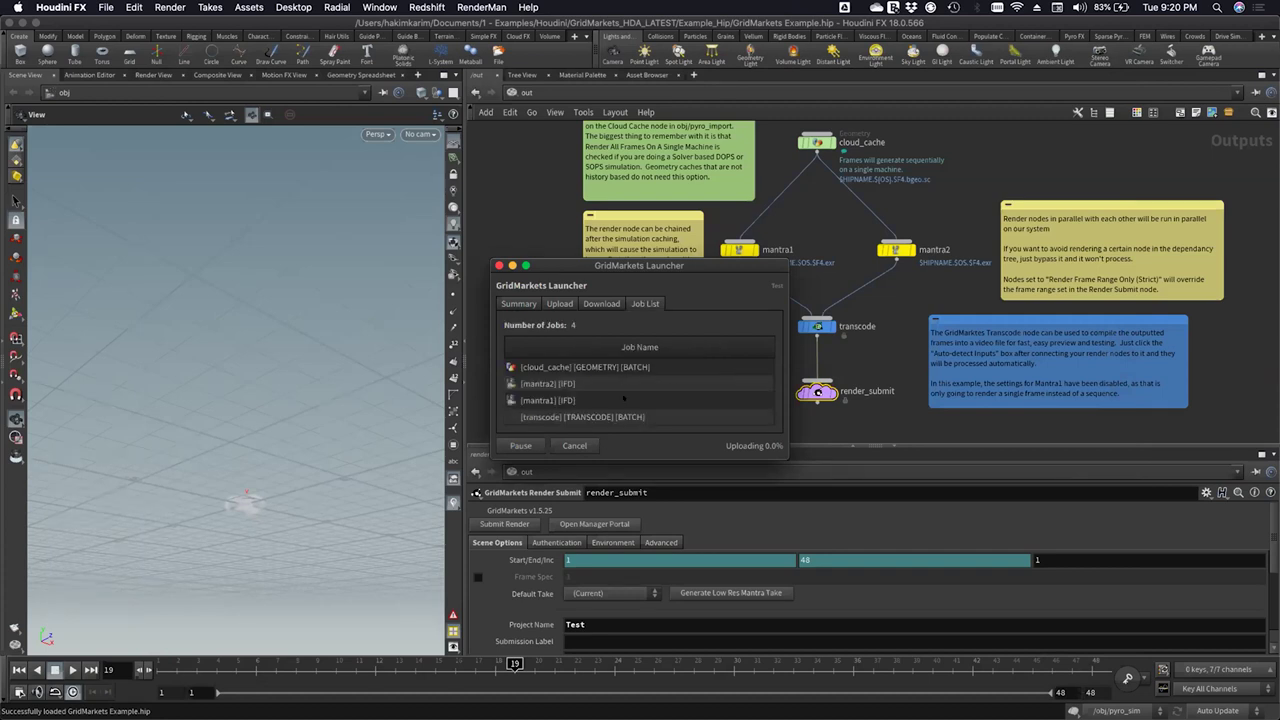
click(531, 304)
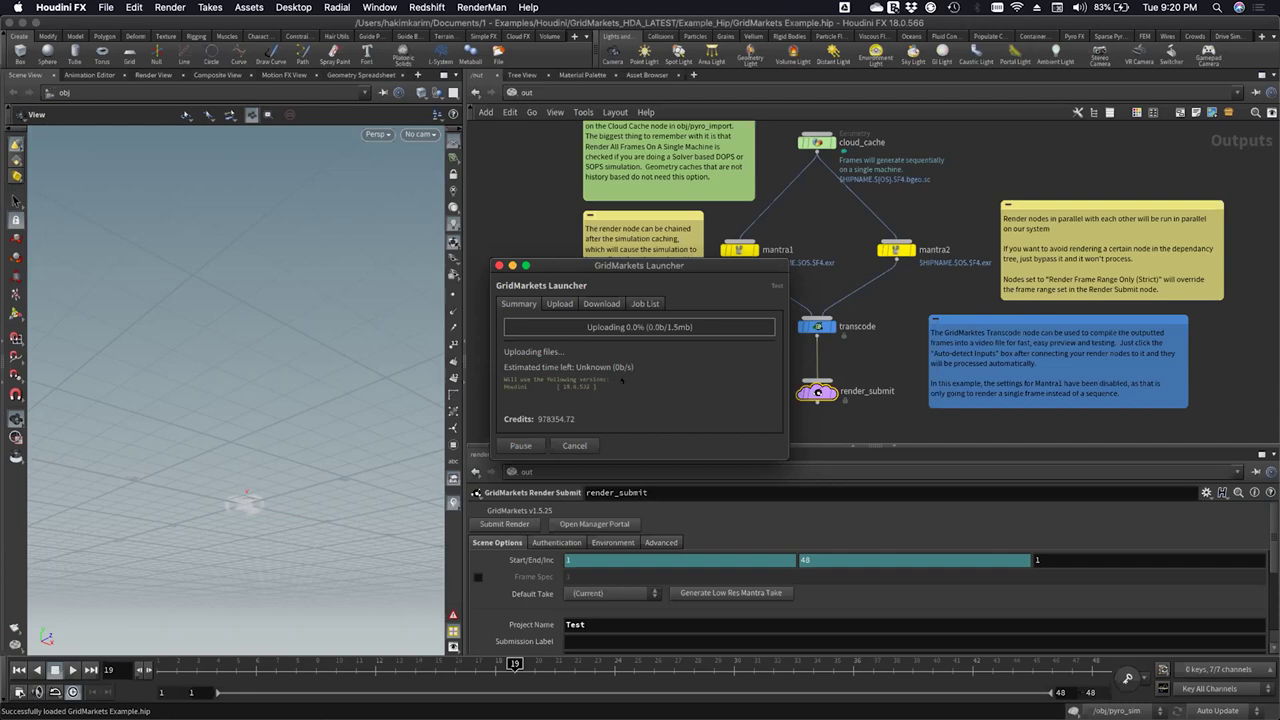
key(super+Tab)
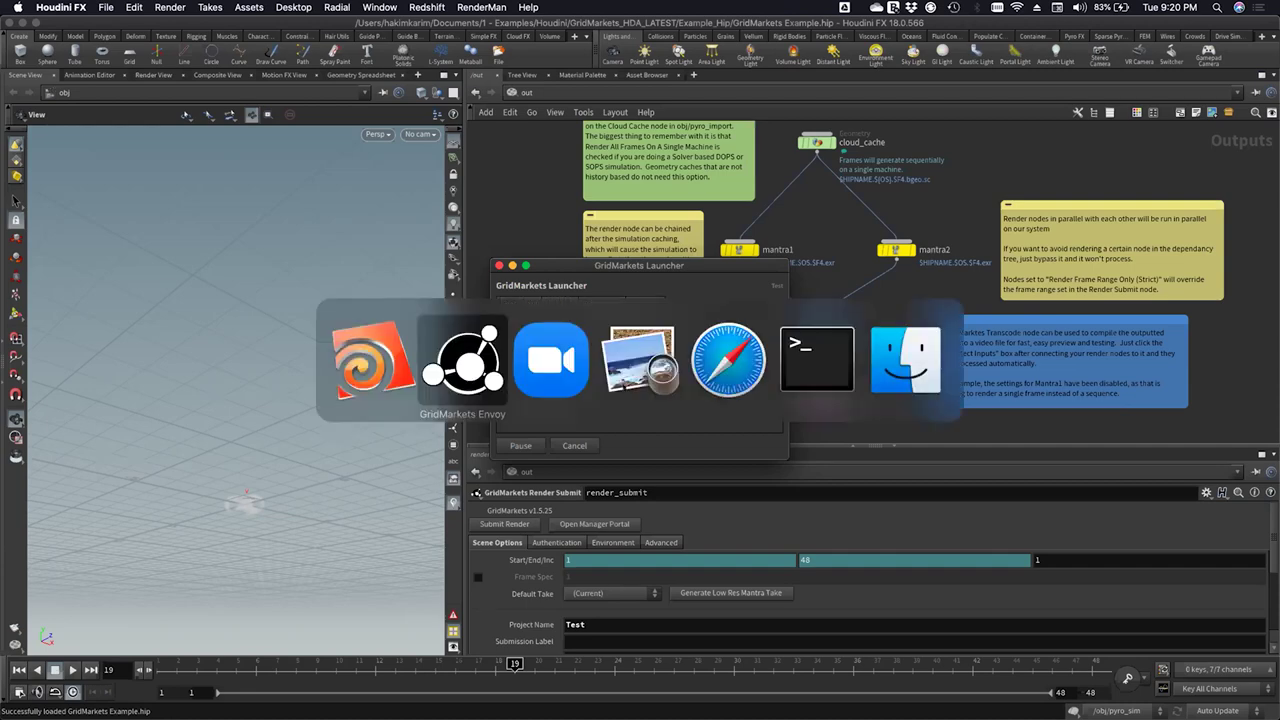
drag(550, 265, 260, 383)
click(452, 274)
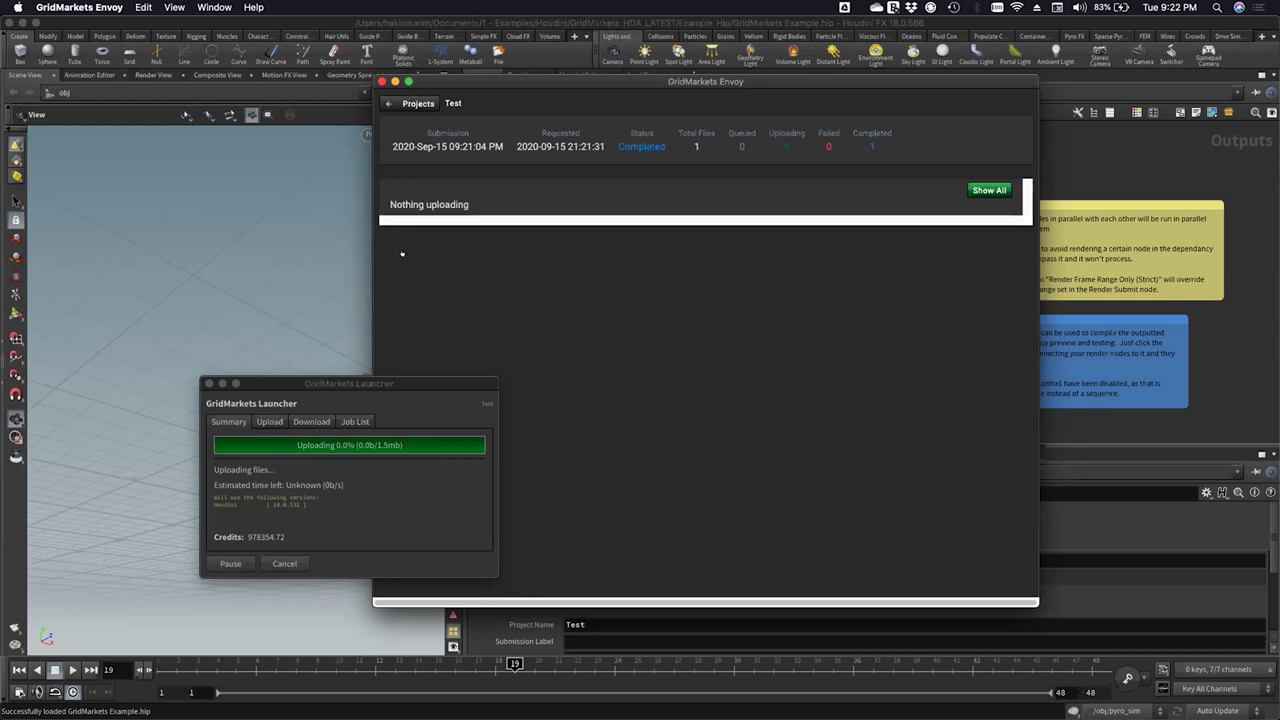
click(460, 256)
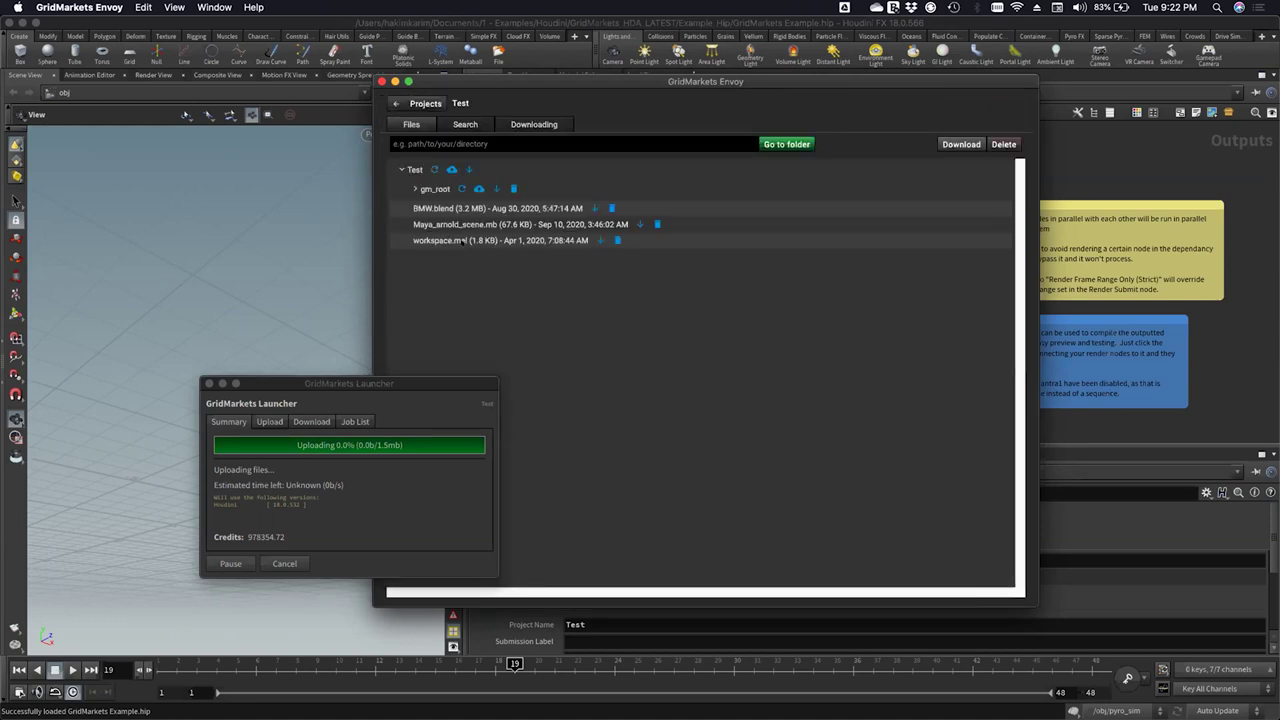
Step: Switch to Safari and bring up the GridMarkets portal's Render Manager
key(super+Tab)
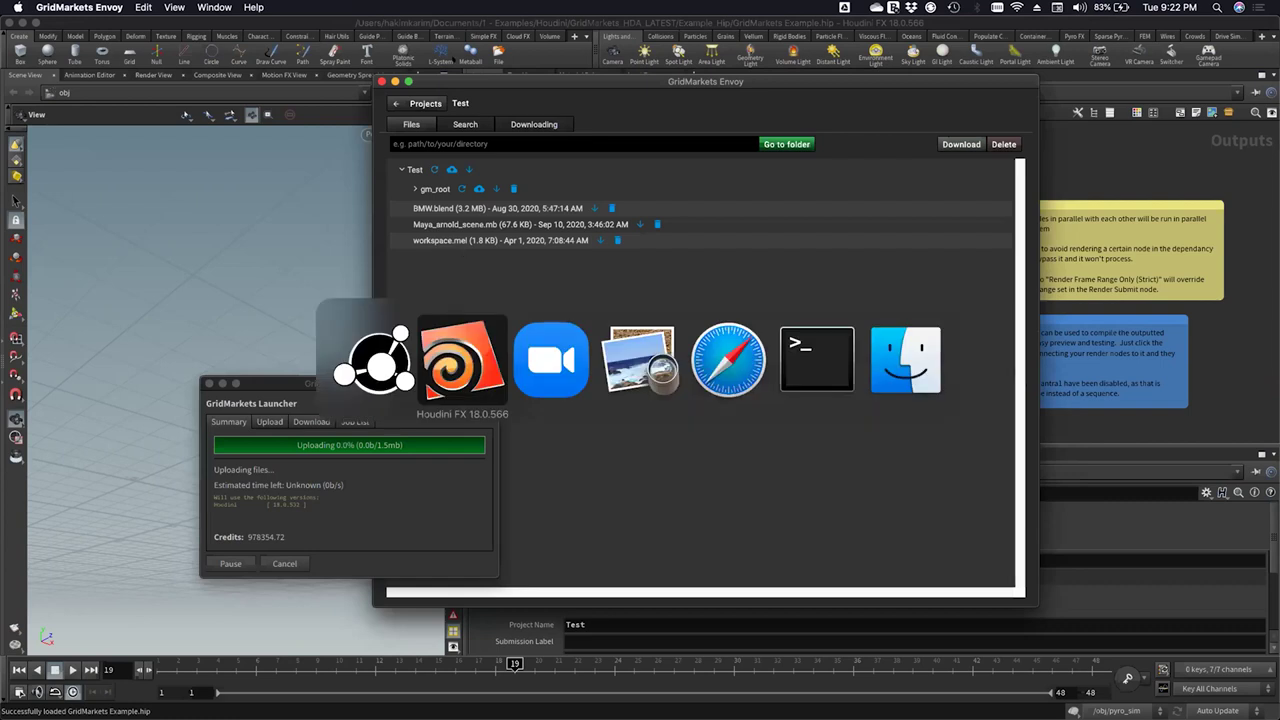
key(super+Tab)
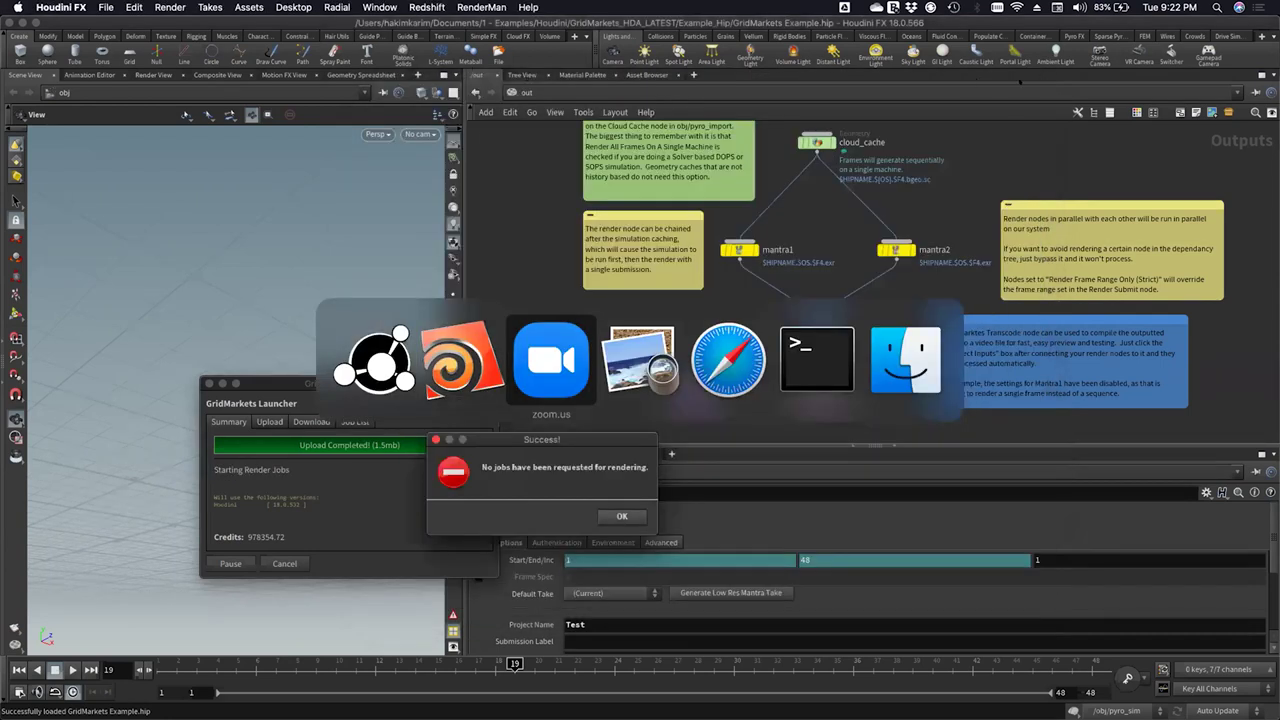
key(super+Tab)
key(super+Tab)
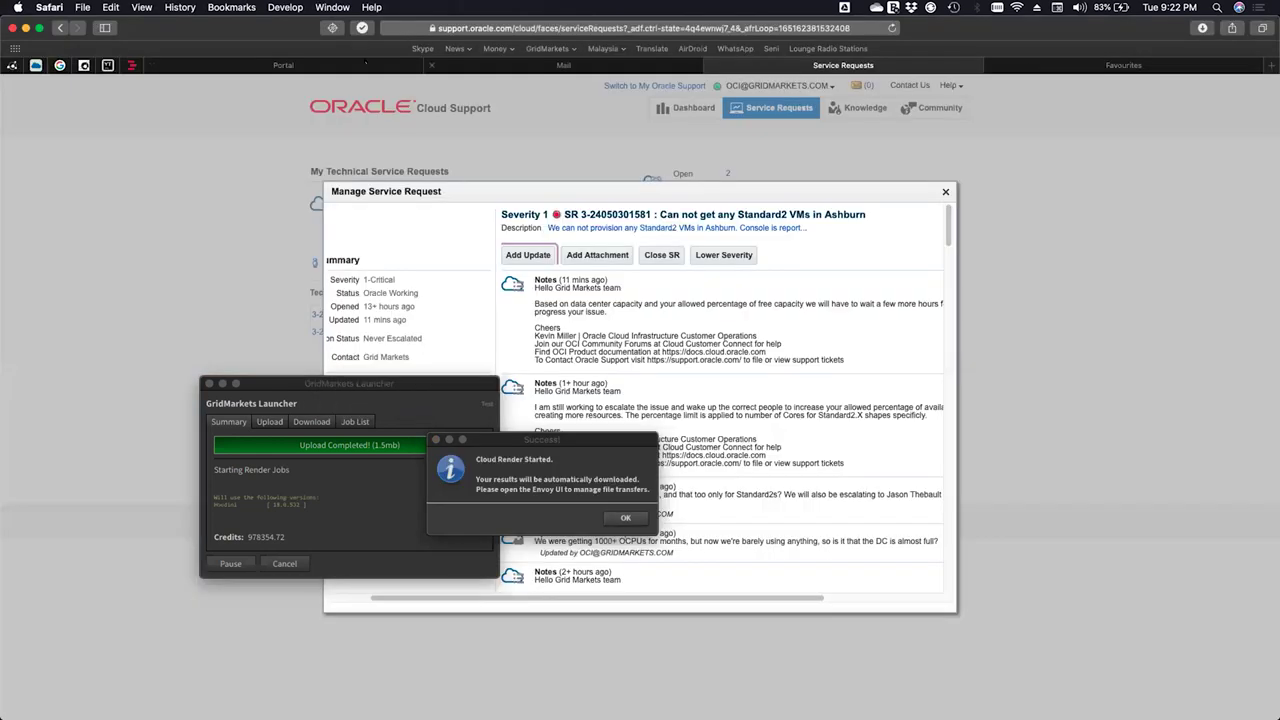
key(ctrl+shift+Tab)
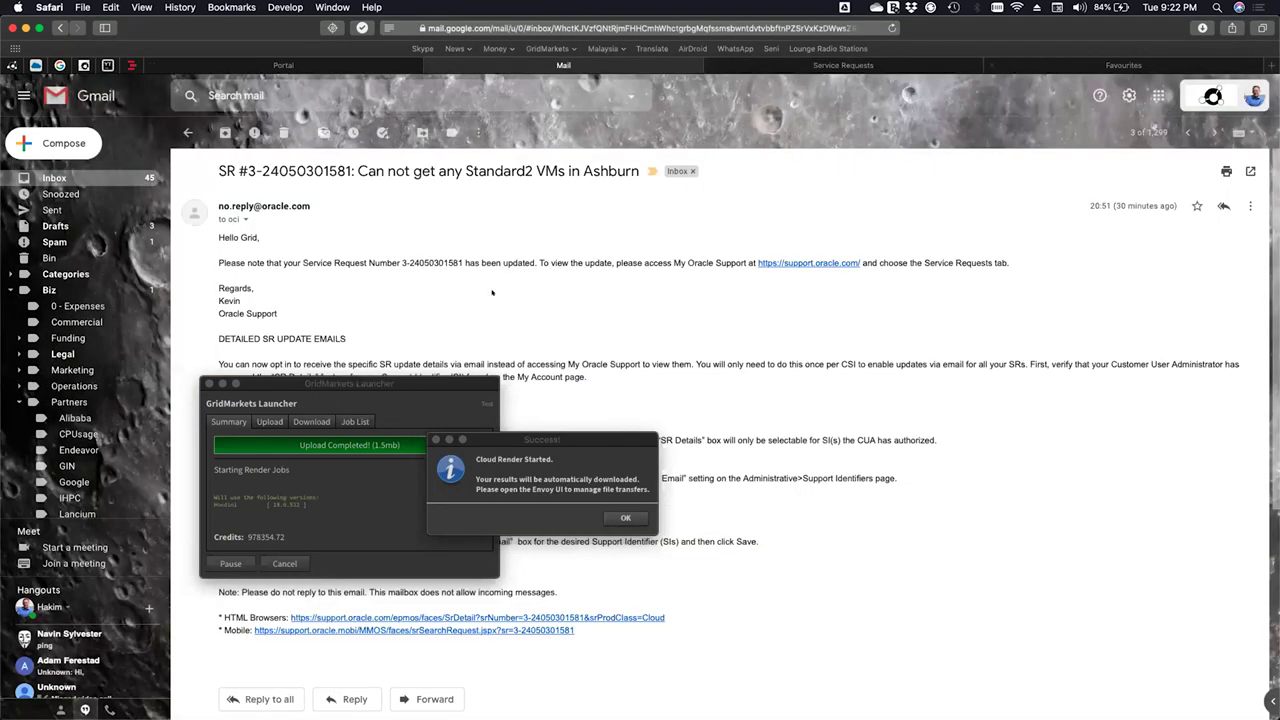
key(ctrl+Tab)
key(ctrl+Tab)
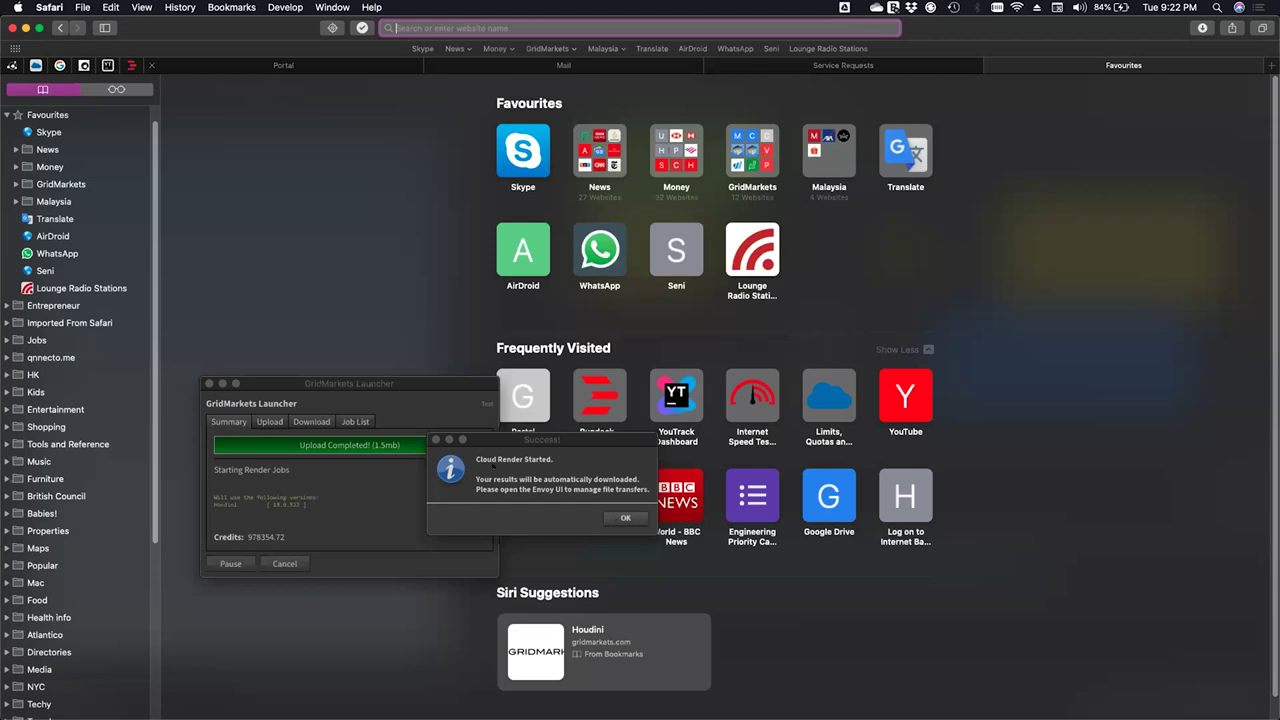
key(ctrl+Tab)
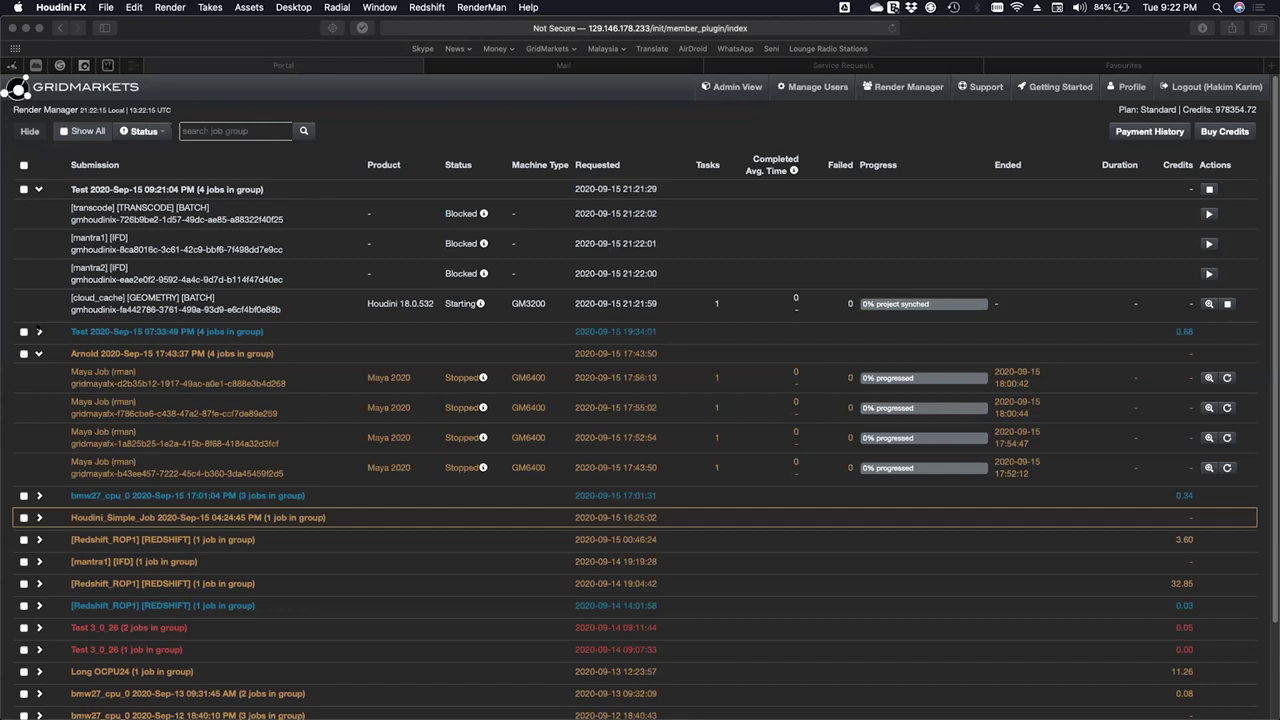
Step: Expand the completed Test submission and examine the render log for frame 1 of its mantra1 job
click(37, 329)
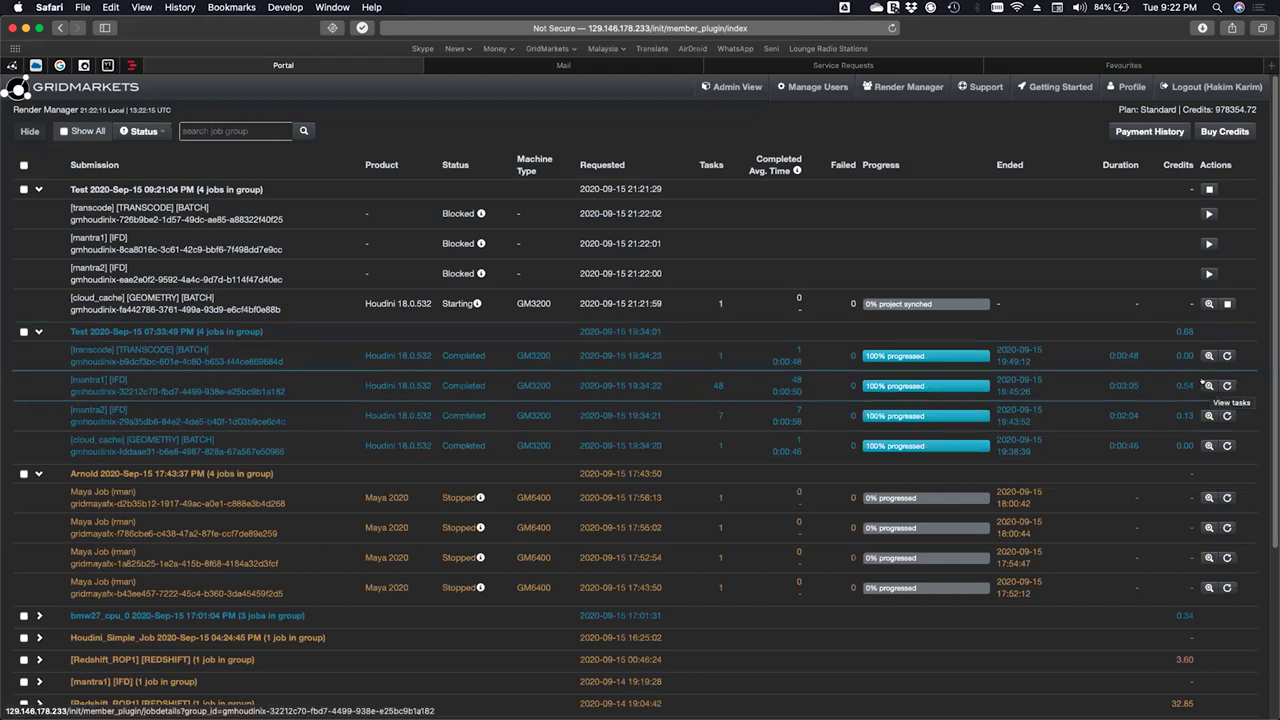
click(900, 382)
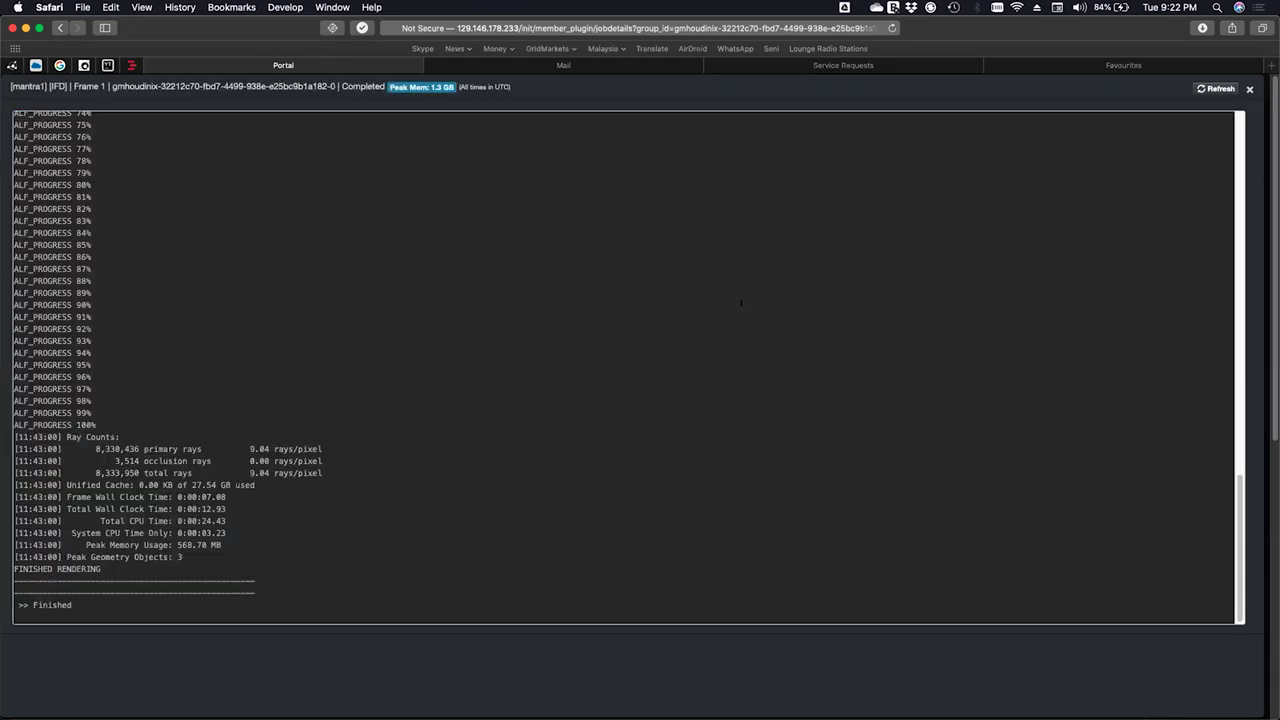
scroll(741, 303, up, 10)
Step: Switch to GridMarkets Envoy and expand the Test project's gm_root folder
key(super+Tab)
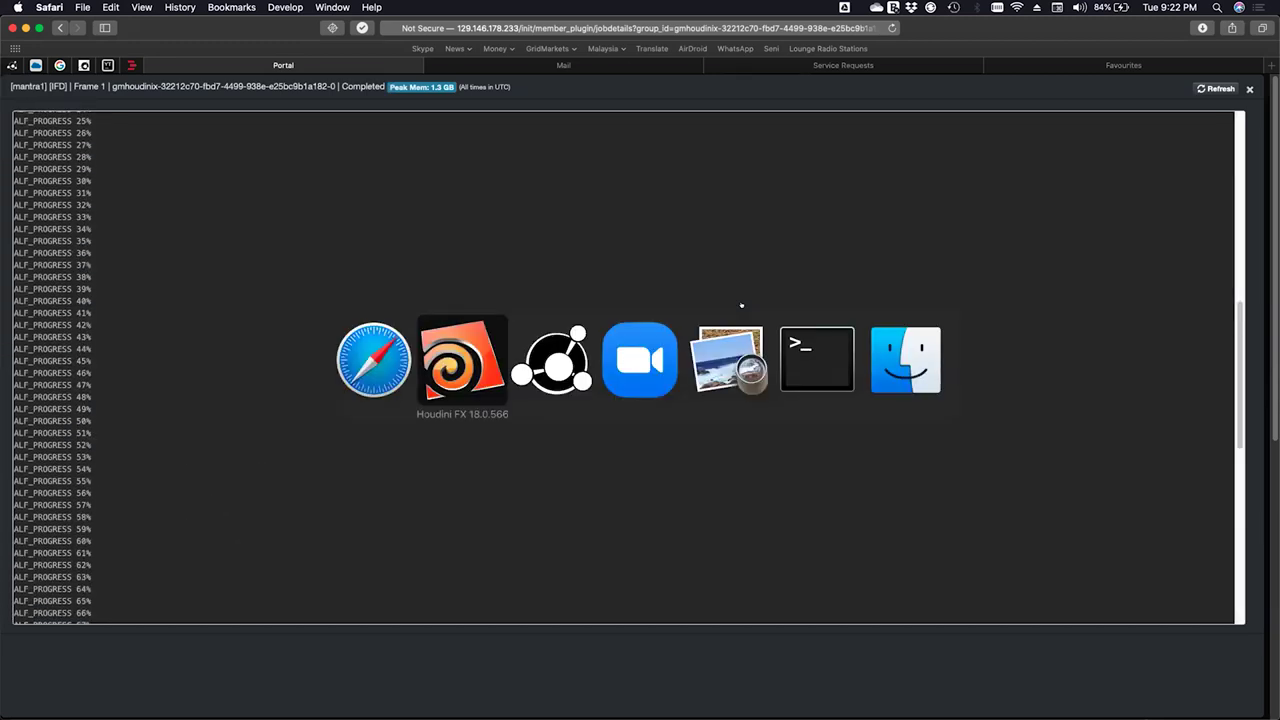
key(super+Tab)
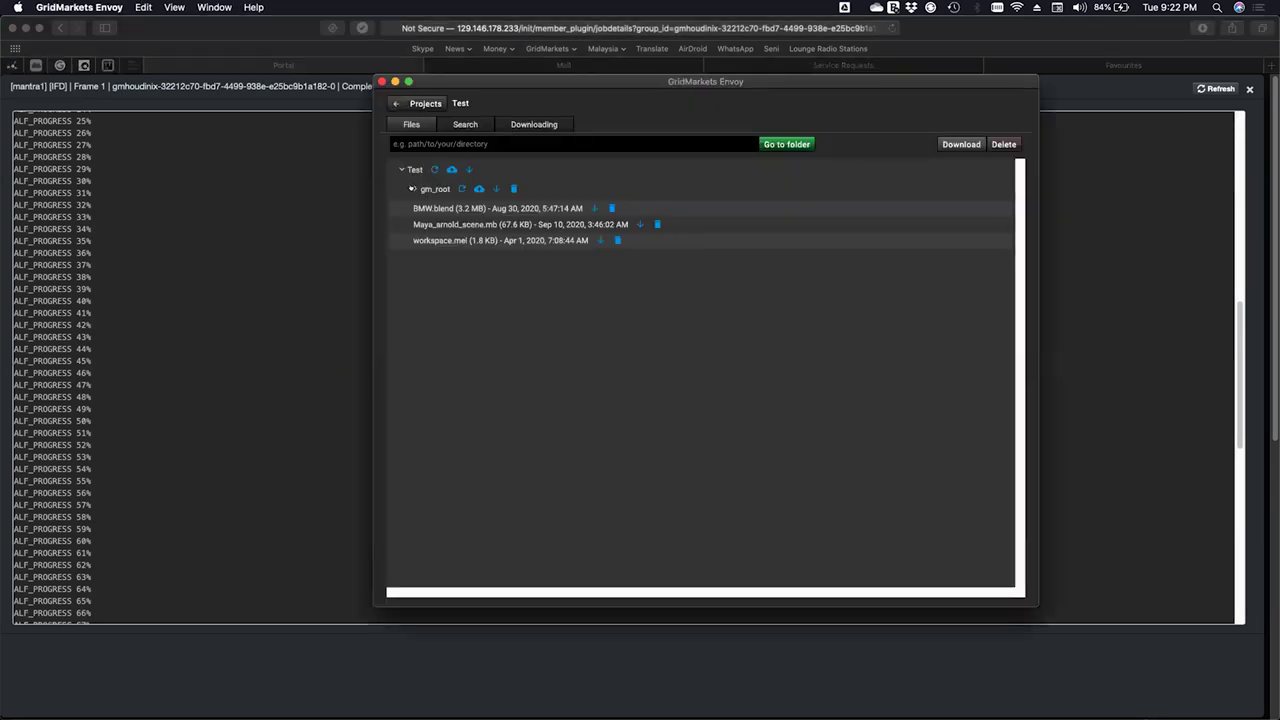
click(415, 190)
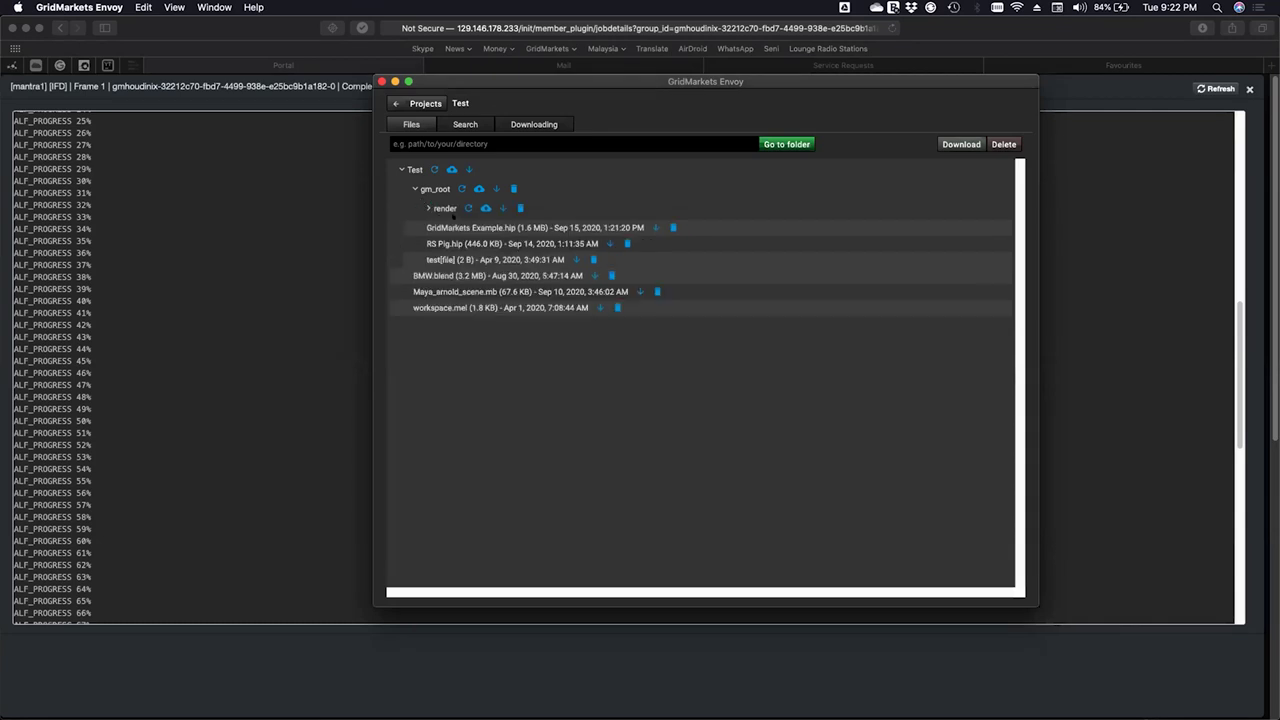
Step: Download gettingStarted_simRenderExample_v1.3.mantra2.mp4 from the Test project's render folder to the Desktop using the absolute path option
click(456, 209)
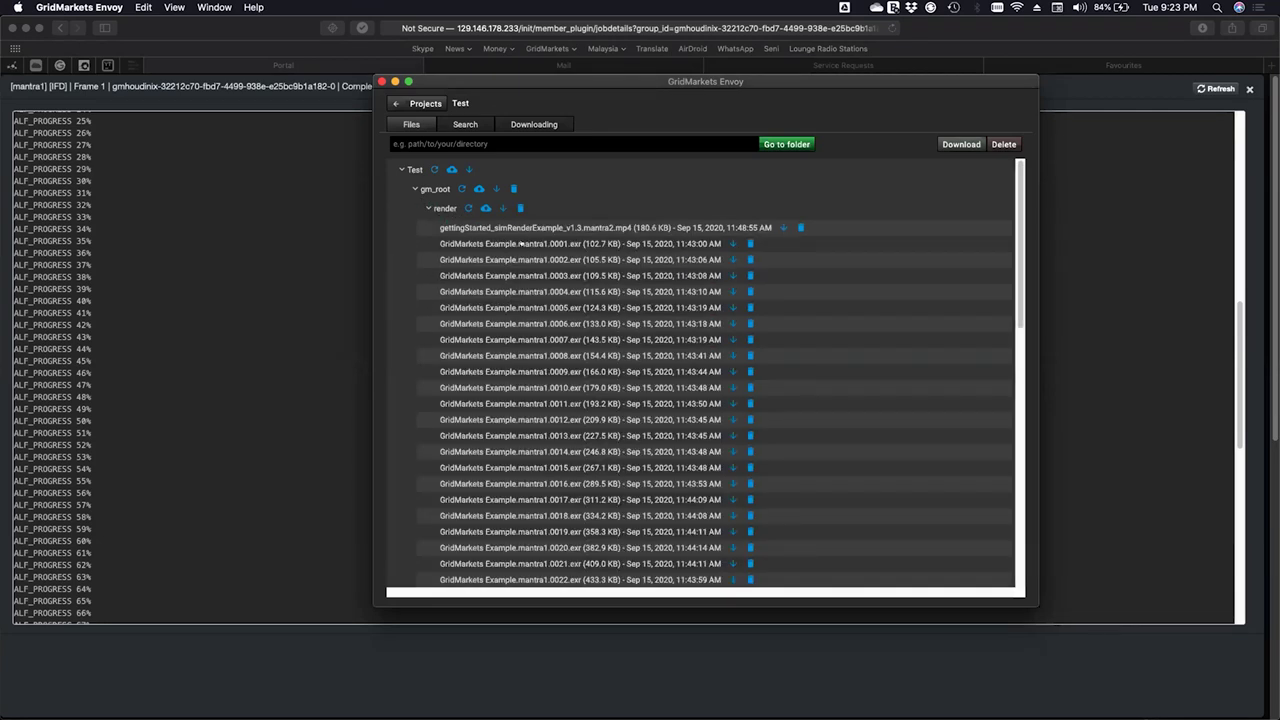
scroll(551, 406, down, 1)
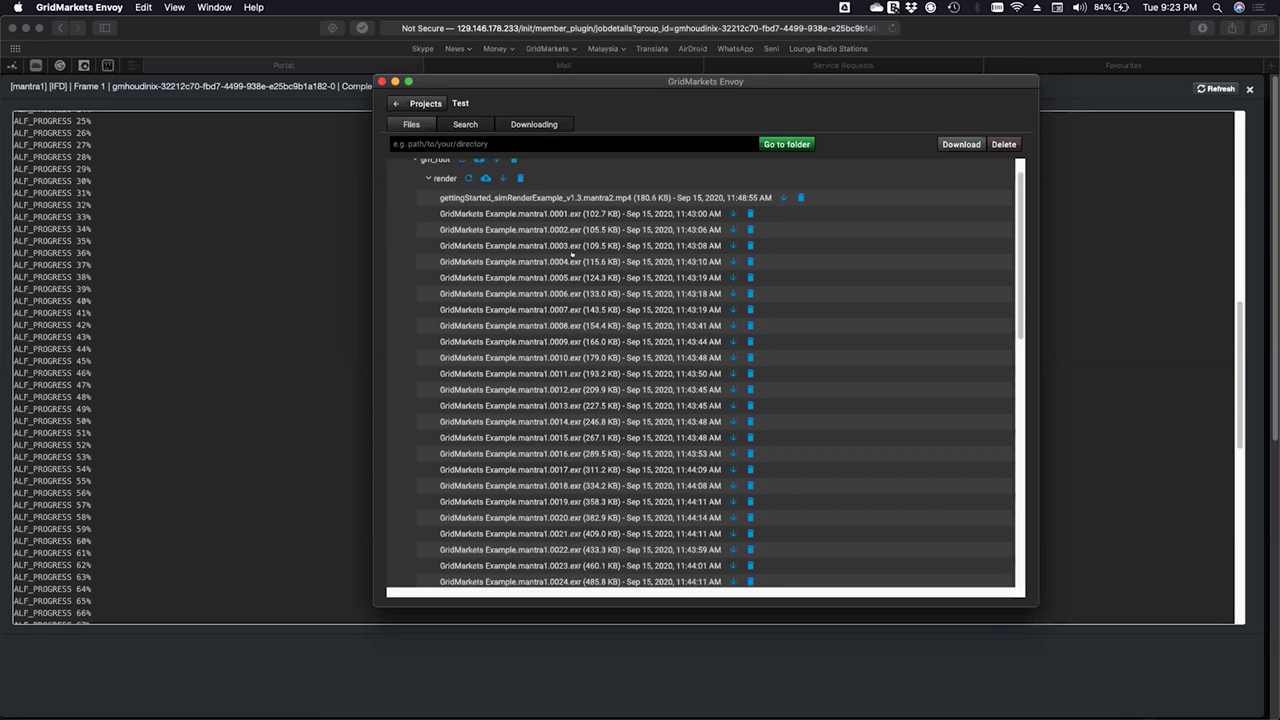
click(710, 198)
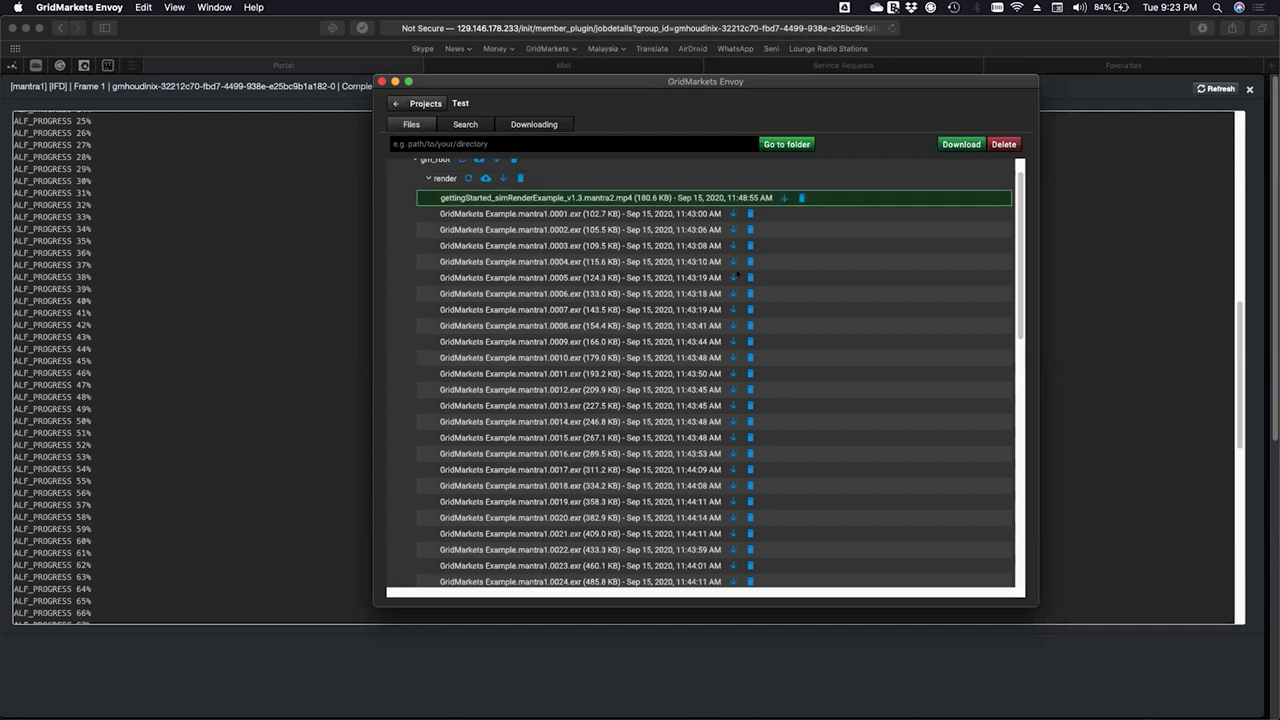
click(961, 144)
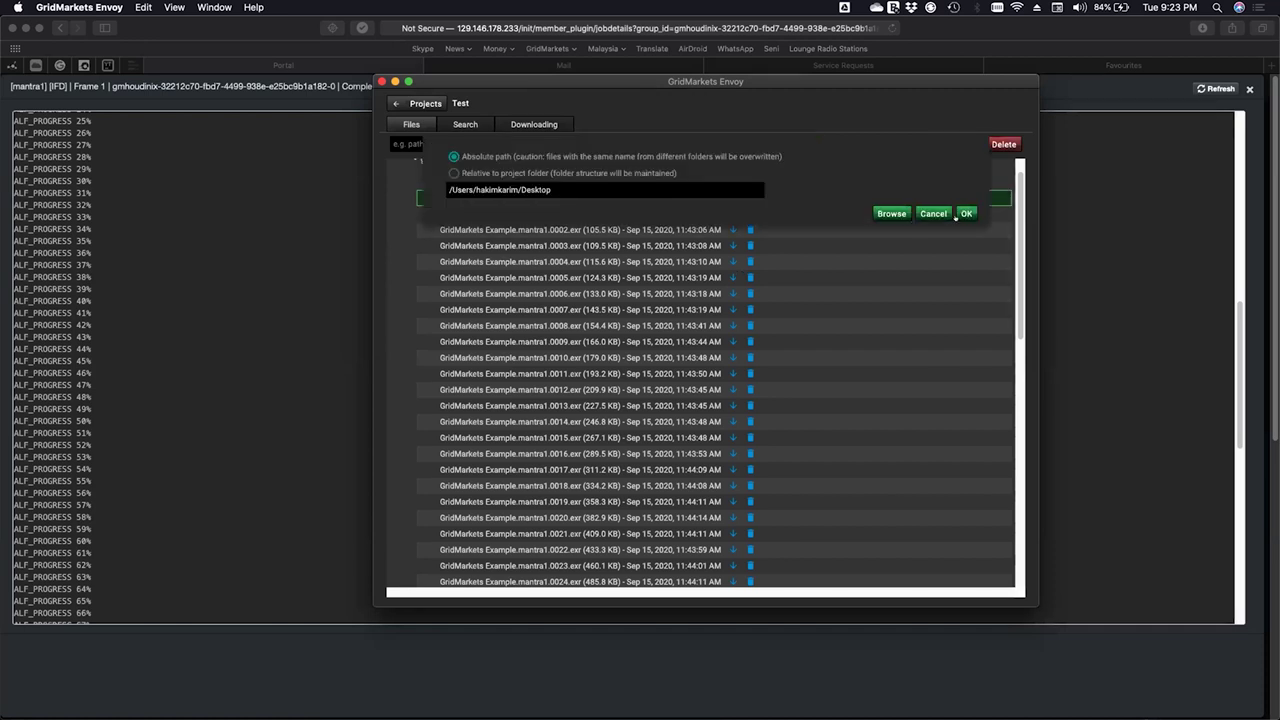
click(966, 213)
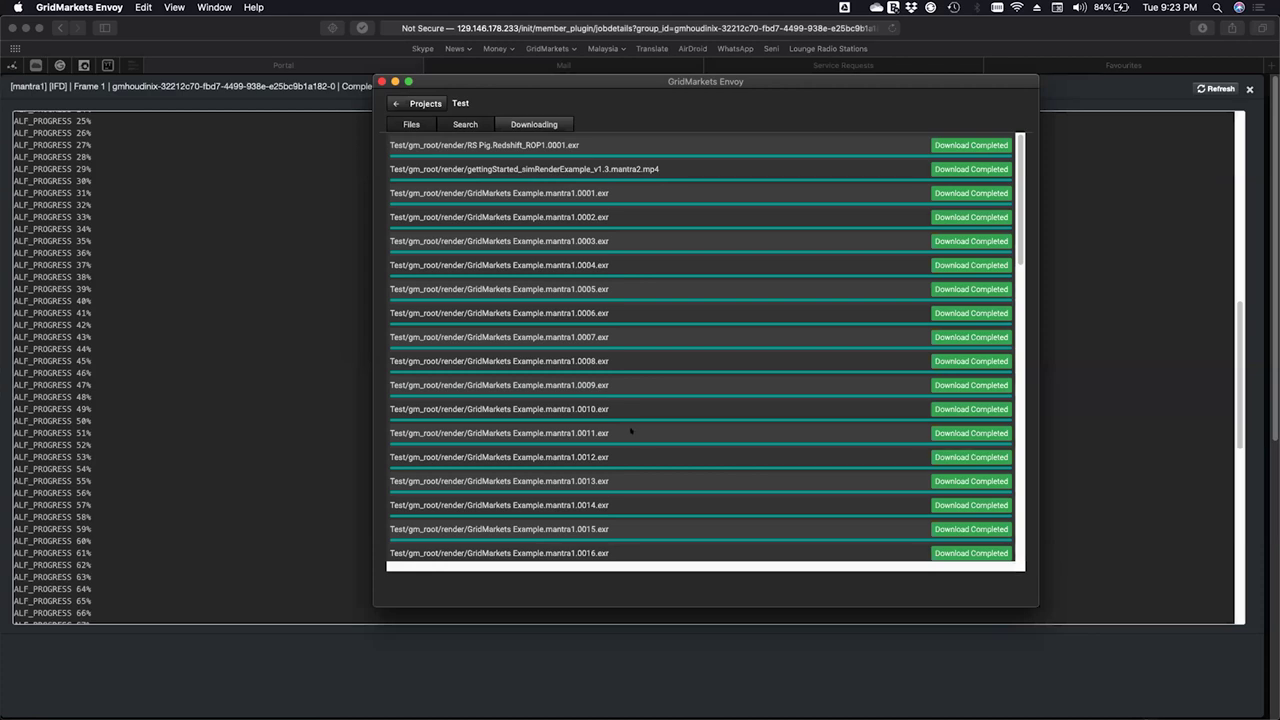
key(ctrl+Right)
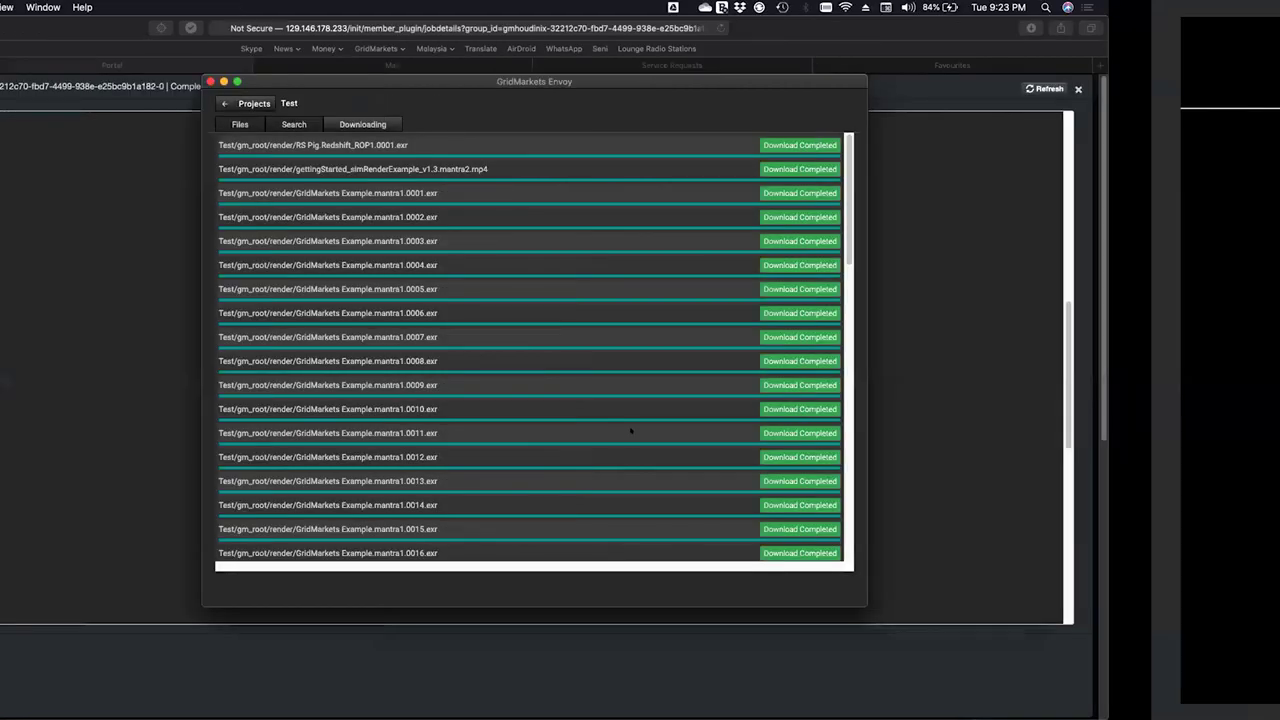
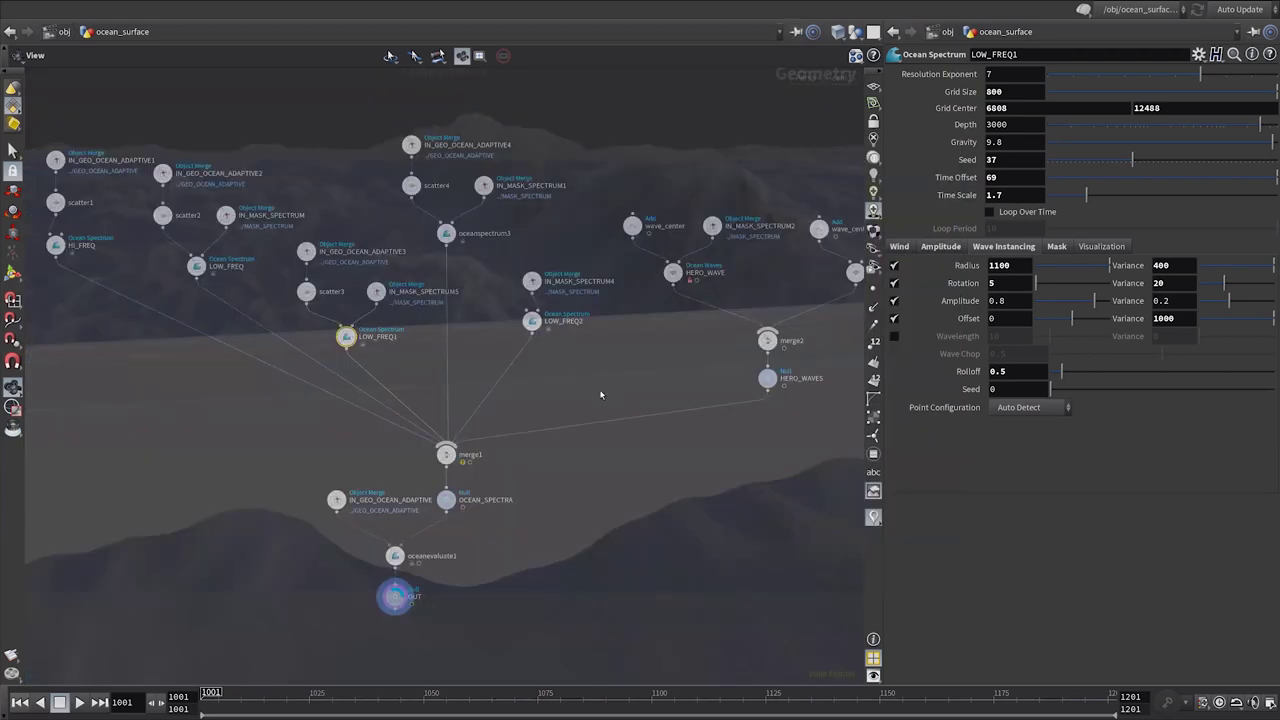
Step: Inspect cameraFrustum1 at the start of the ocean_surface network with the other objects hidden and its geometry framed outside cam1
middle_drag(601, 394, 607, 700)
middle_drag(345, 185, 359, 483)
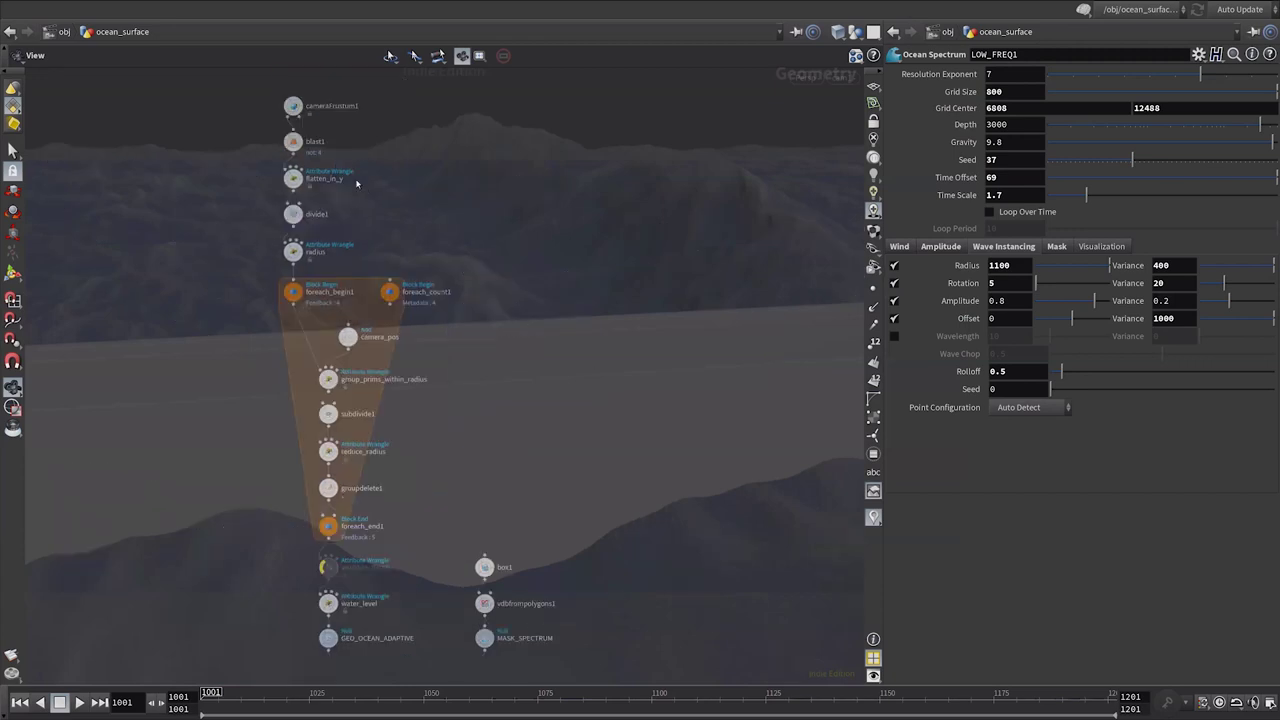
click(293, 107)
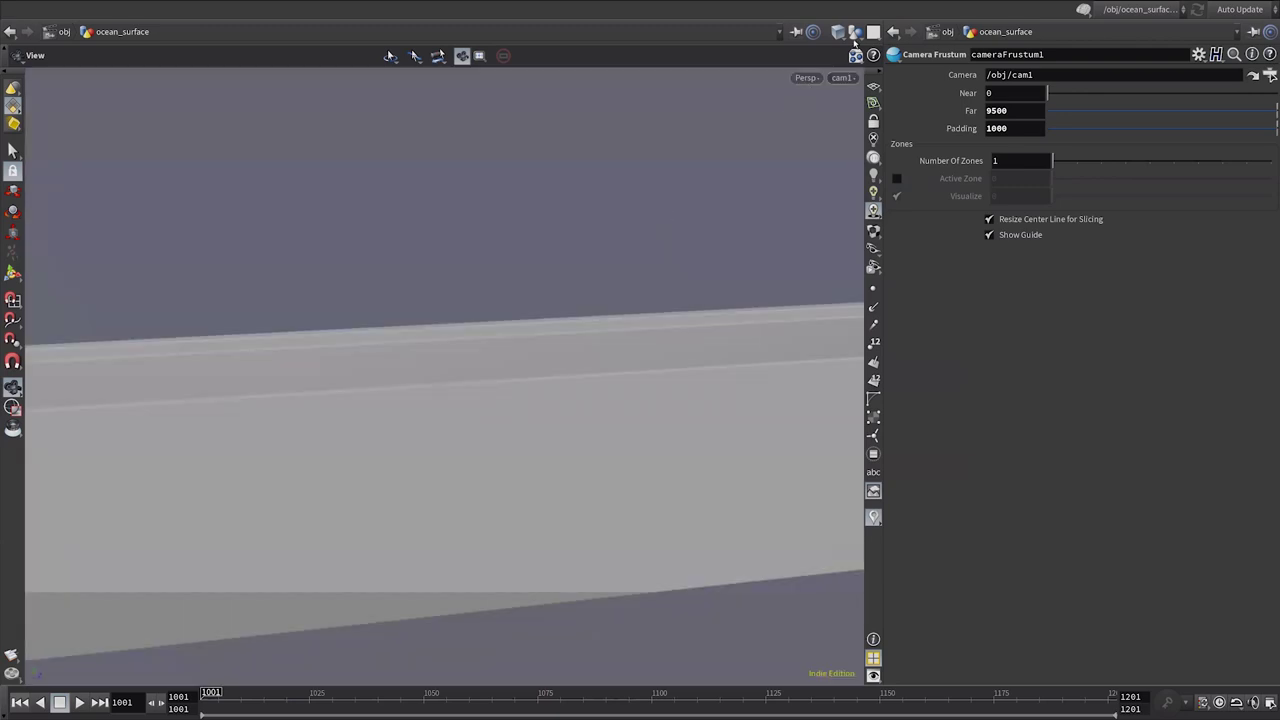
click(855, 31)
click(903, 80)
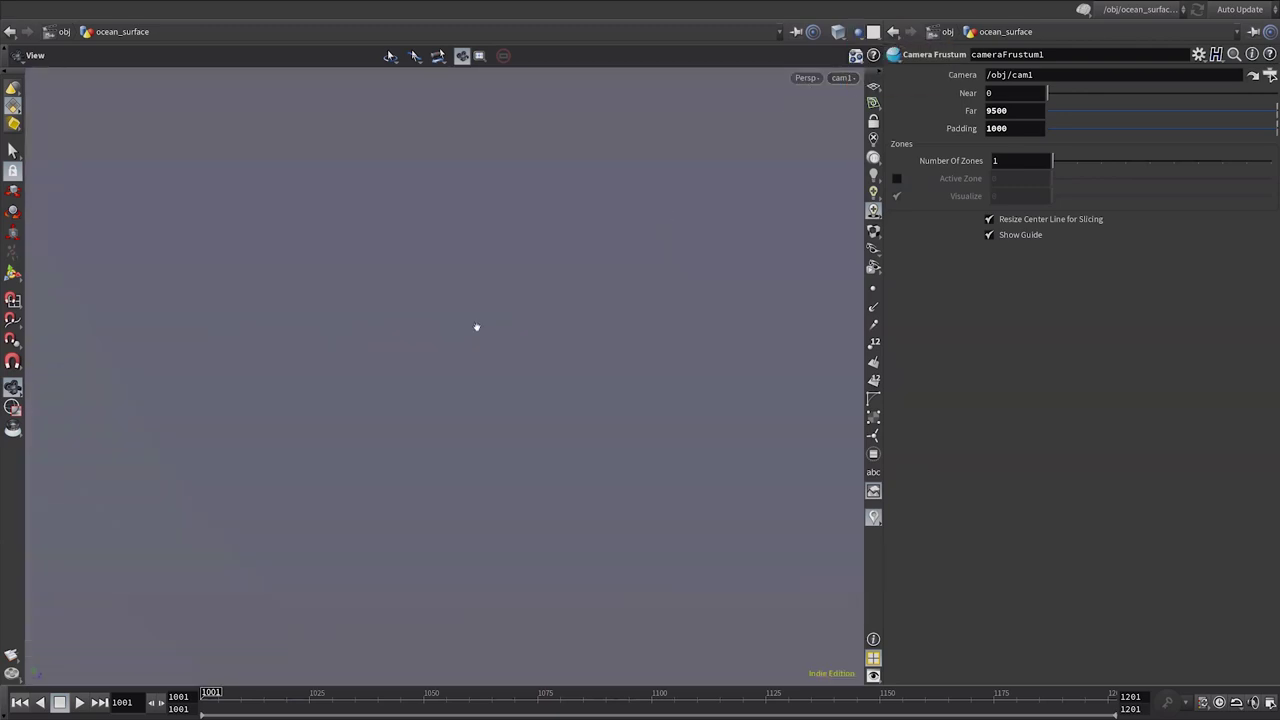
key(space+g)
drag(300, 323, 519, 259)
key(n)
Step: Examine the geometry and settings of blast1, flatten_in_y and divide1 in turn
click(293, 142)
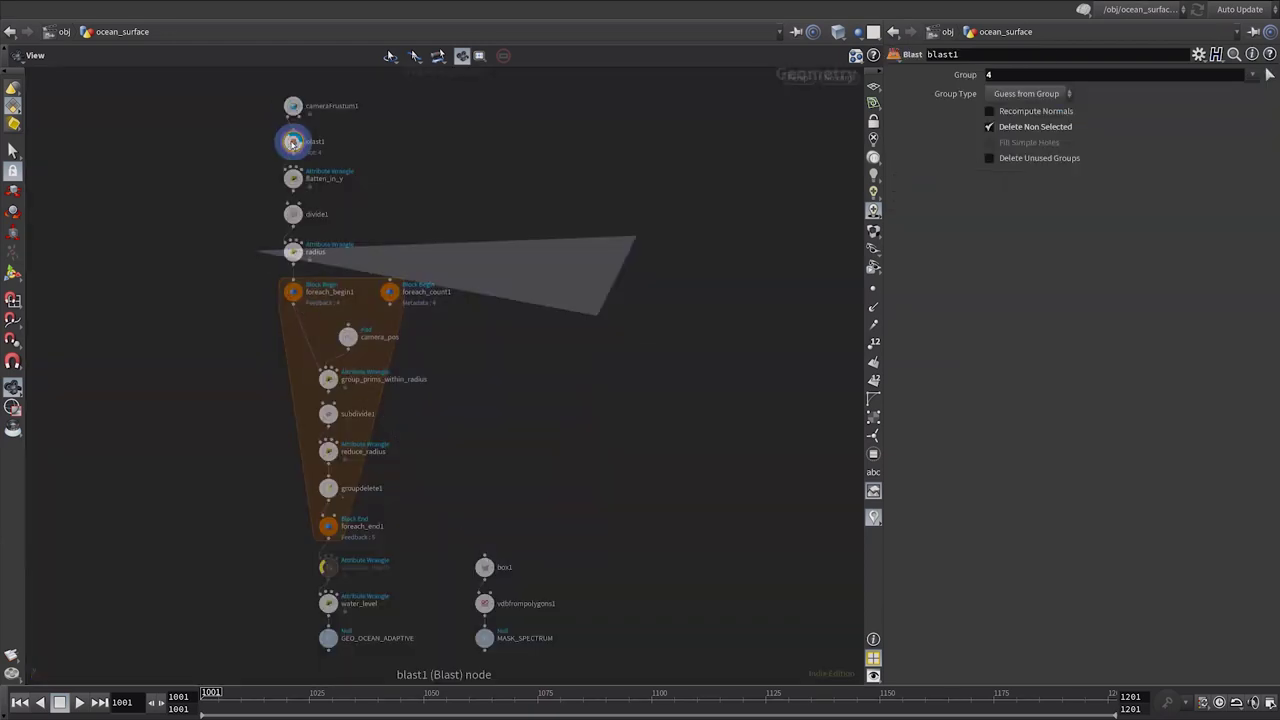
click(293, 178)
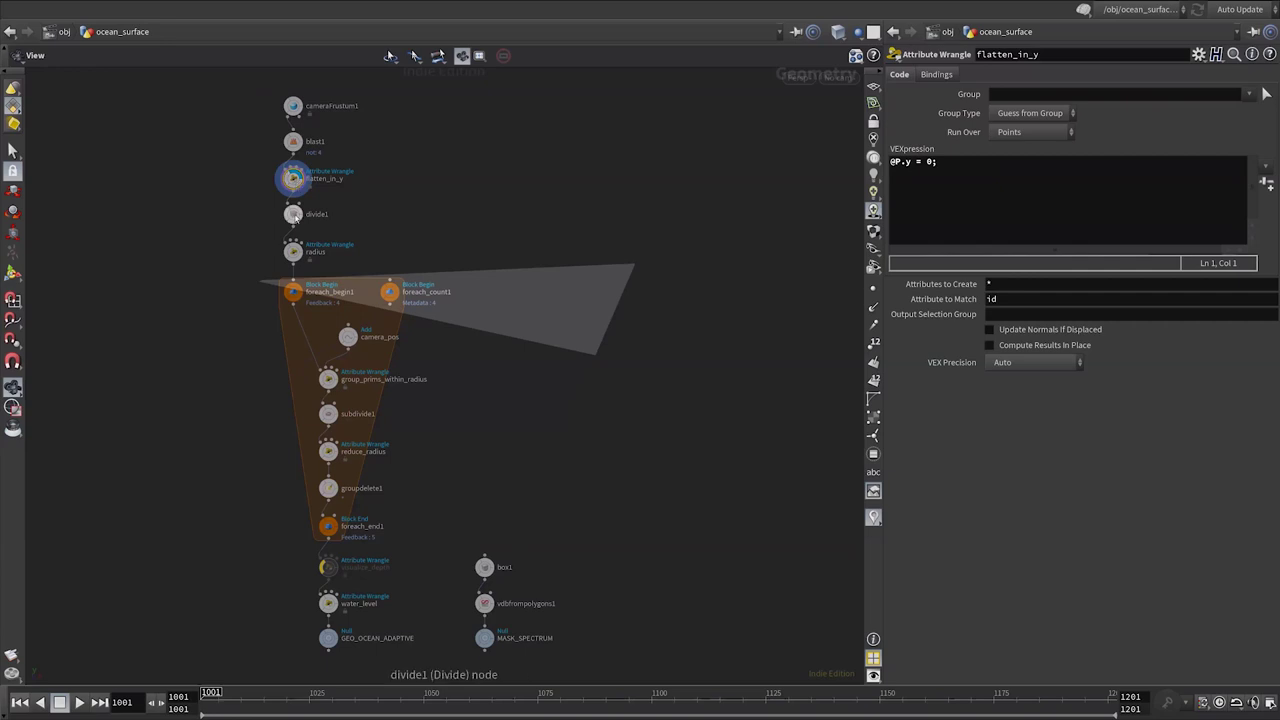
click(294, 215)
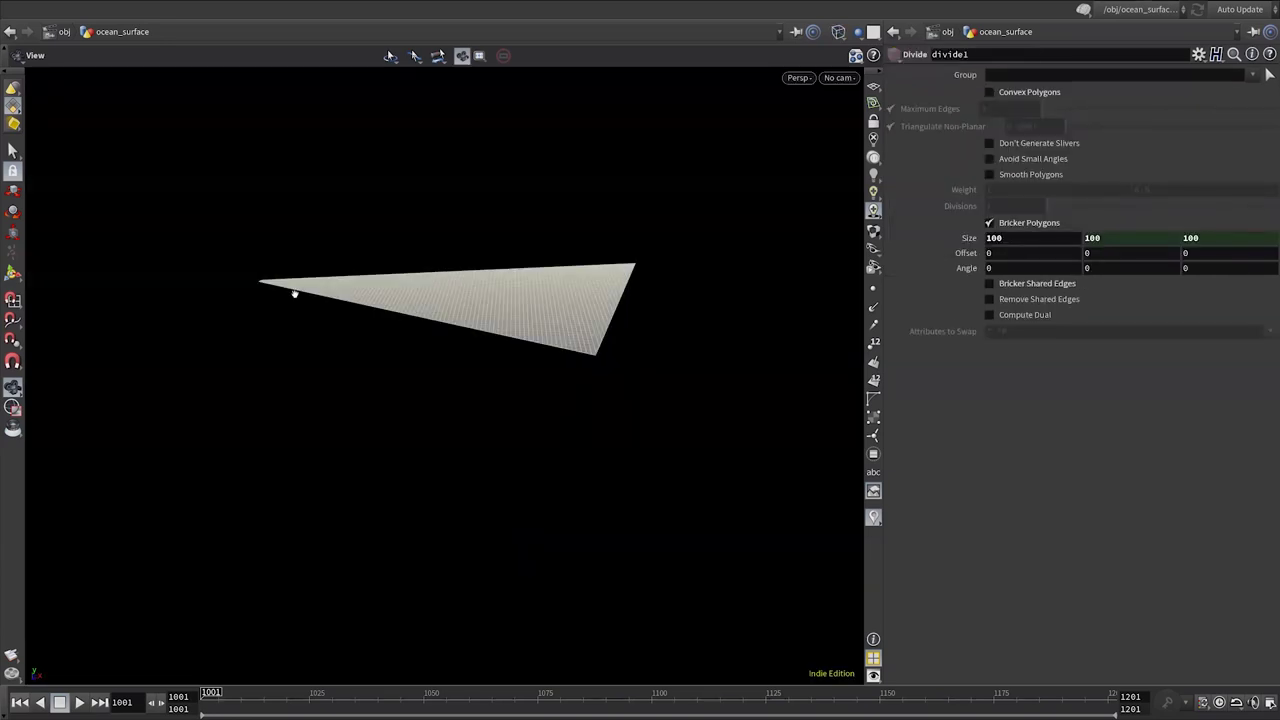
drag(294, 293, 635, 403)
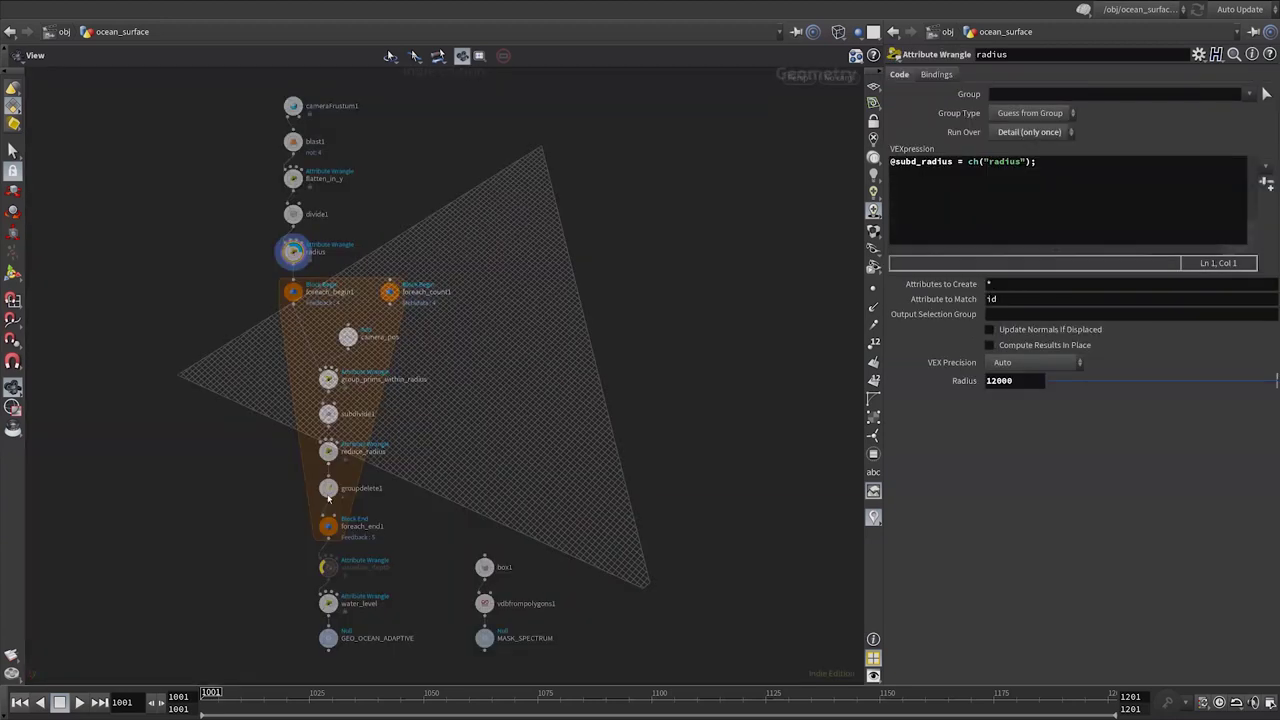
Step: Review the camera_pos point and the group_prims_within_radius wrangle inside the for-each loop, including the resulting geometry
click(350, 338)
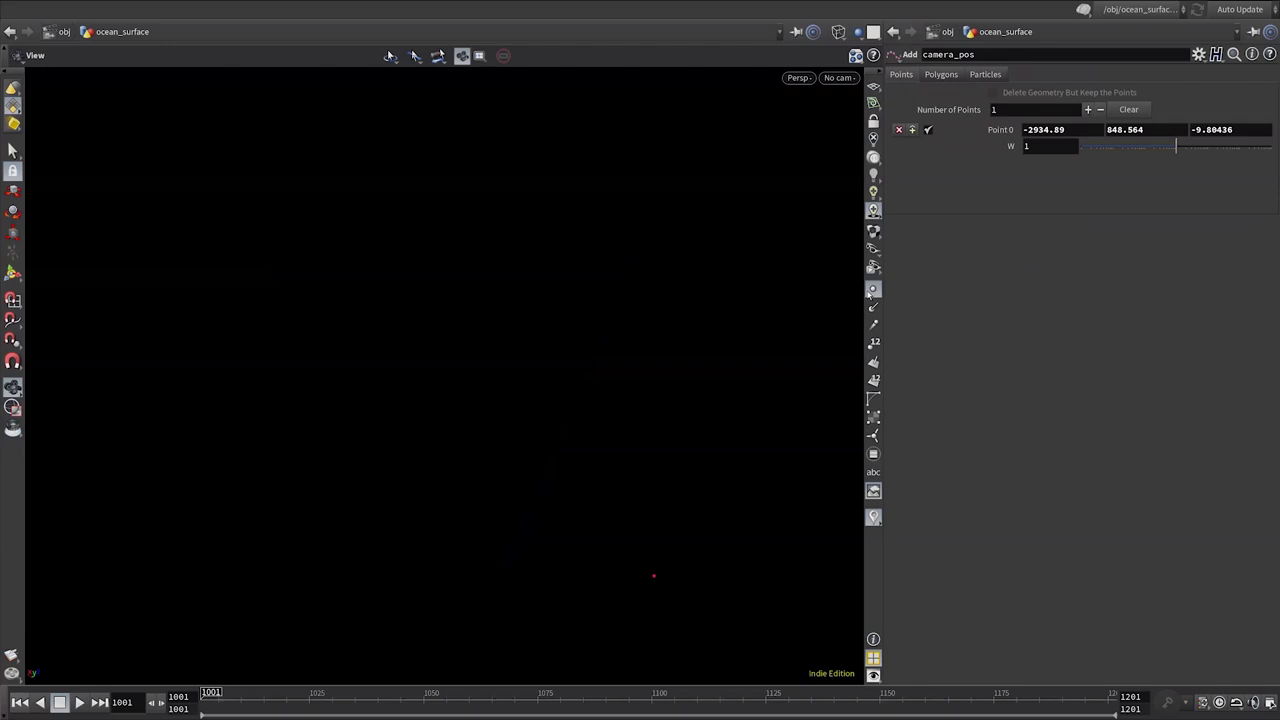
key(n)
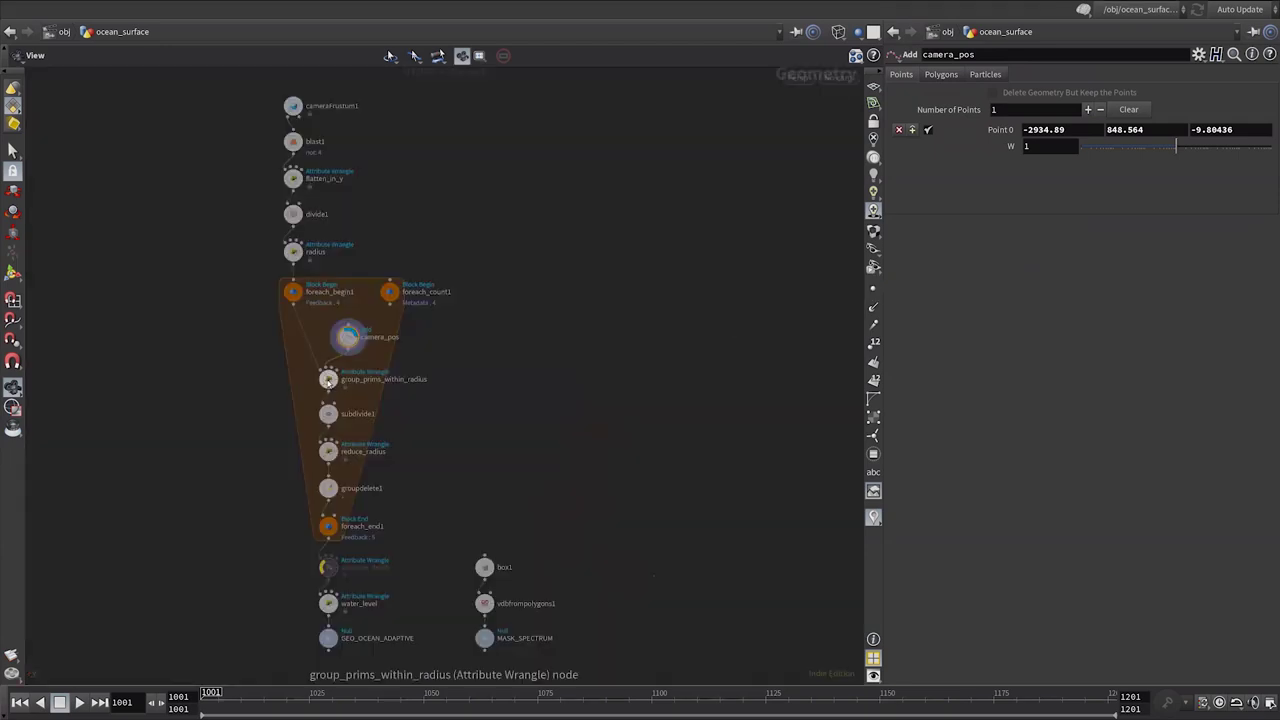
click(328, 380)
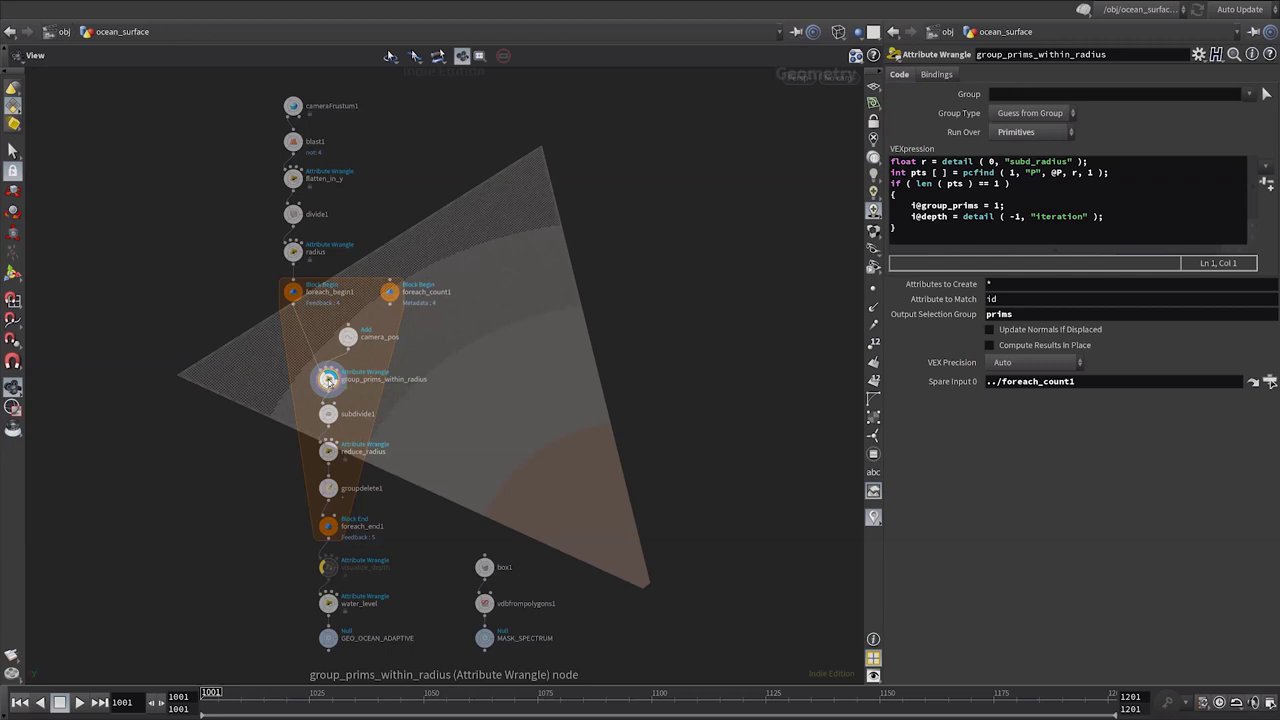
key(n)
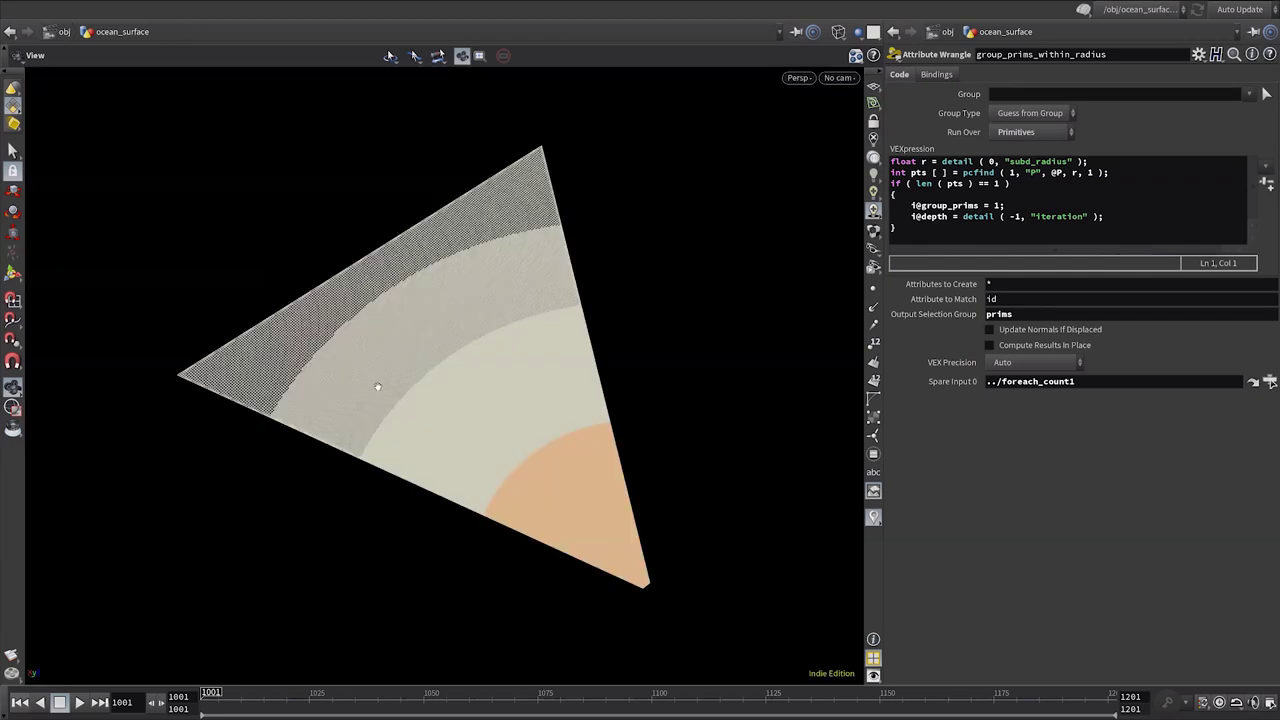
Step: Try the Houdini Catmull-Clark algorithm on subdivide1, and restore OpenSubdiv Catmull-Clark
click(1055, 112)
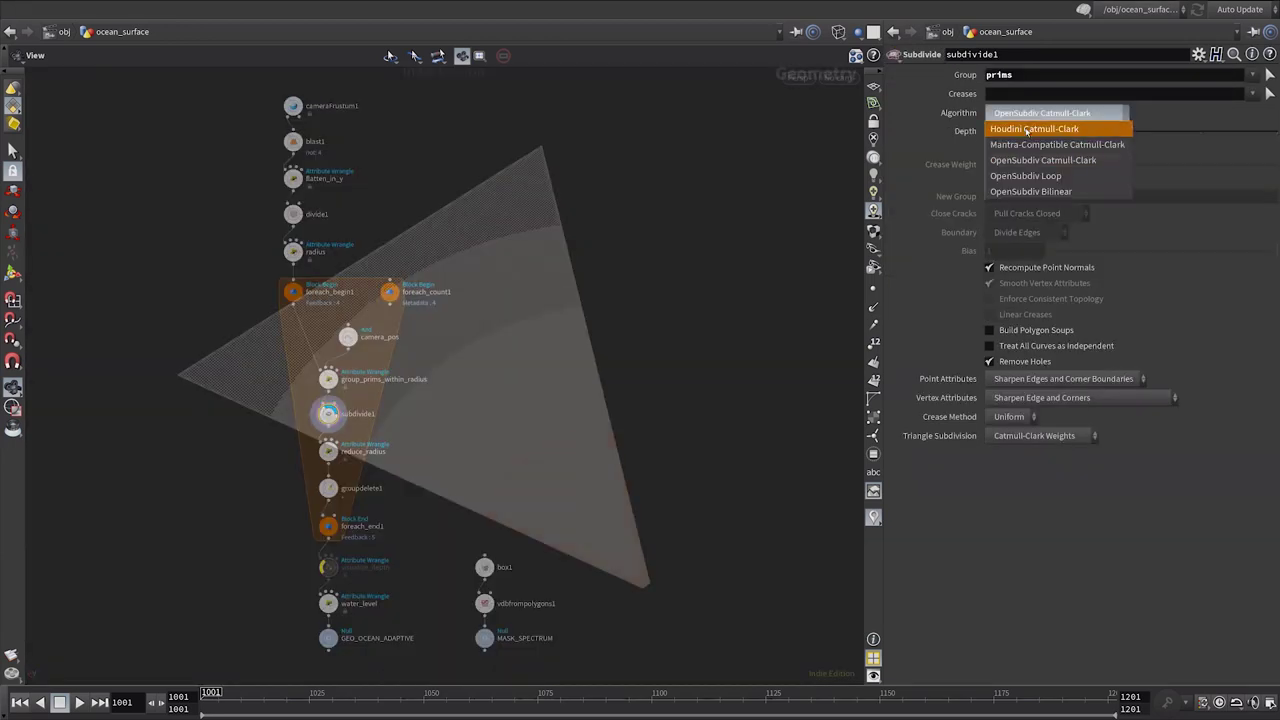
click(1117, 119)
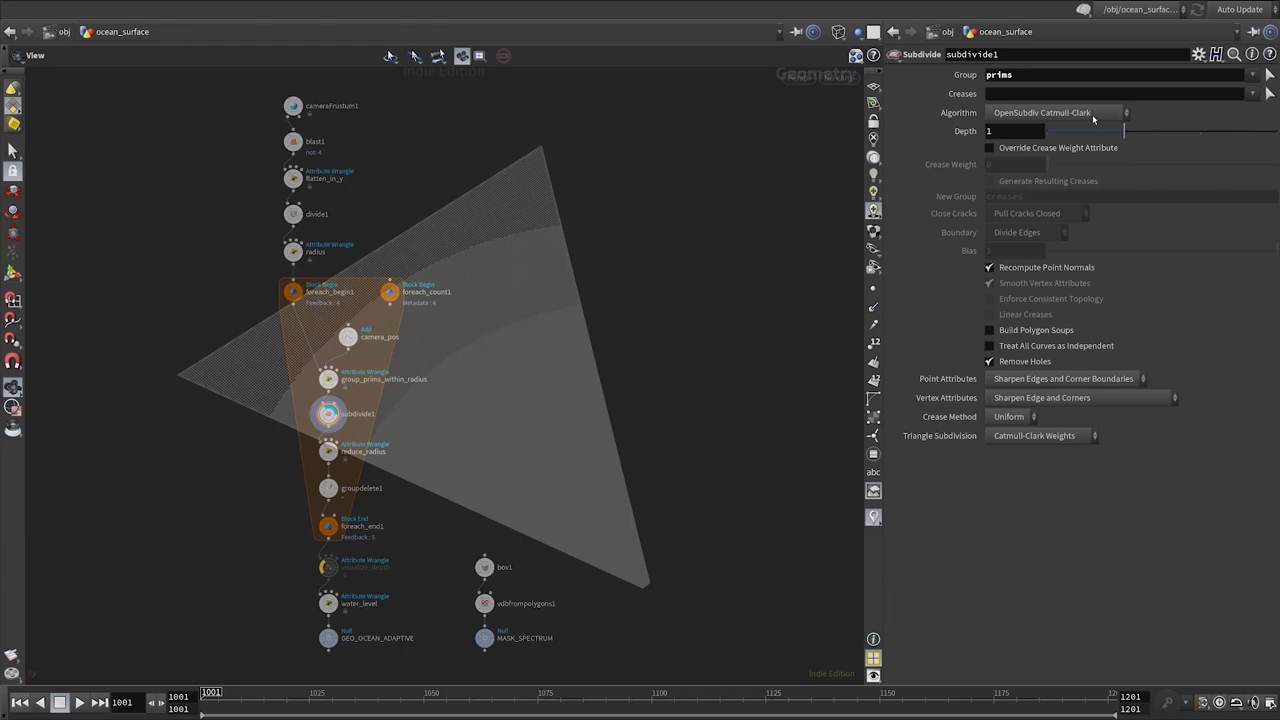
middle_click(330, 418)
click(1018, 114)
click(1006, 131)
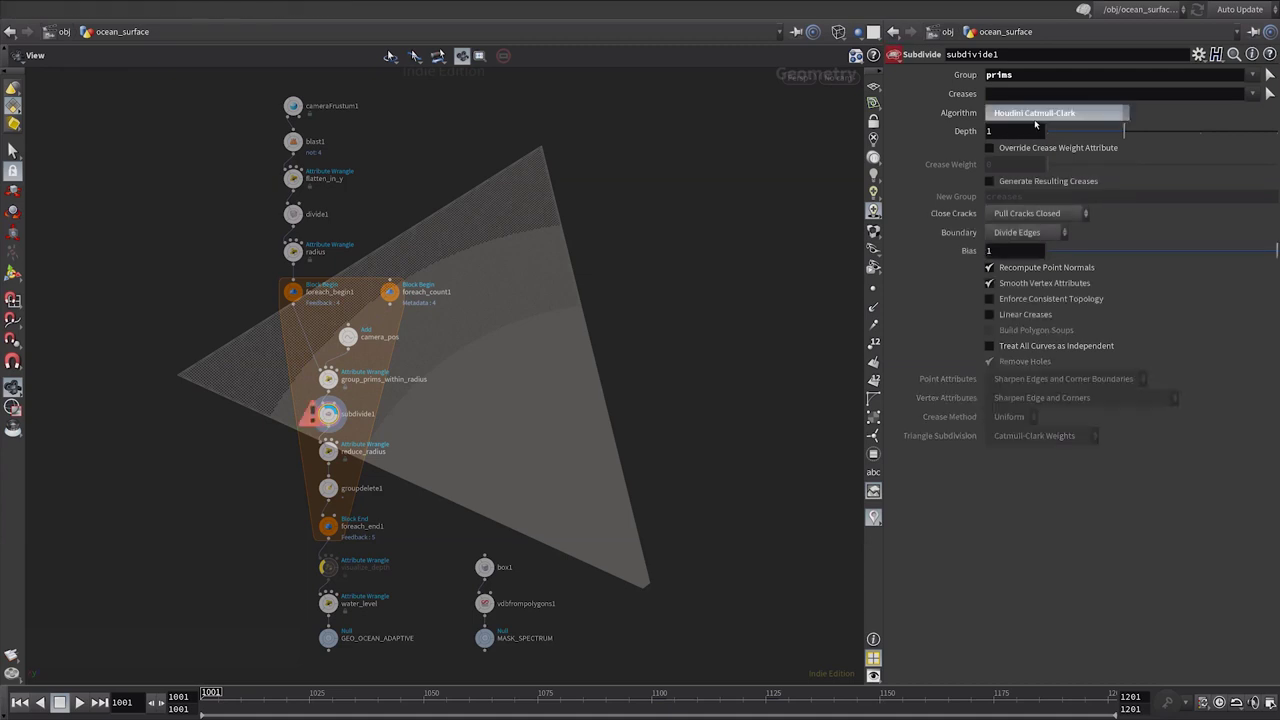
click(1030, 114)
click(1030, 161)
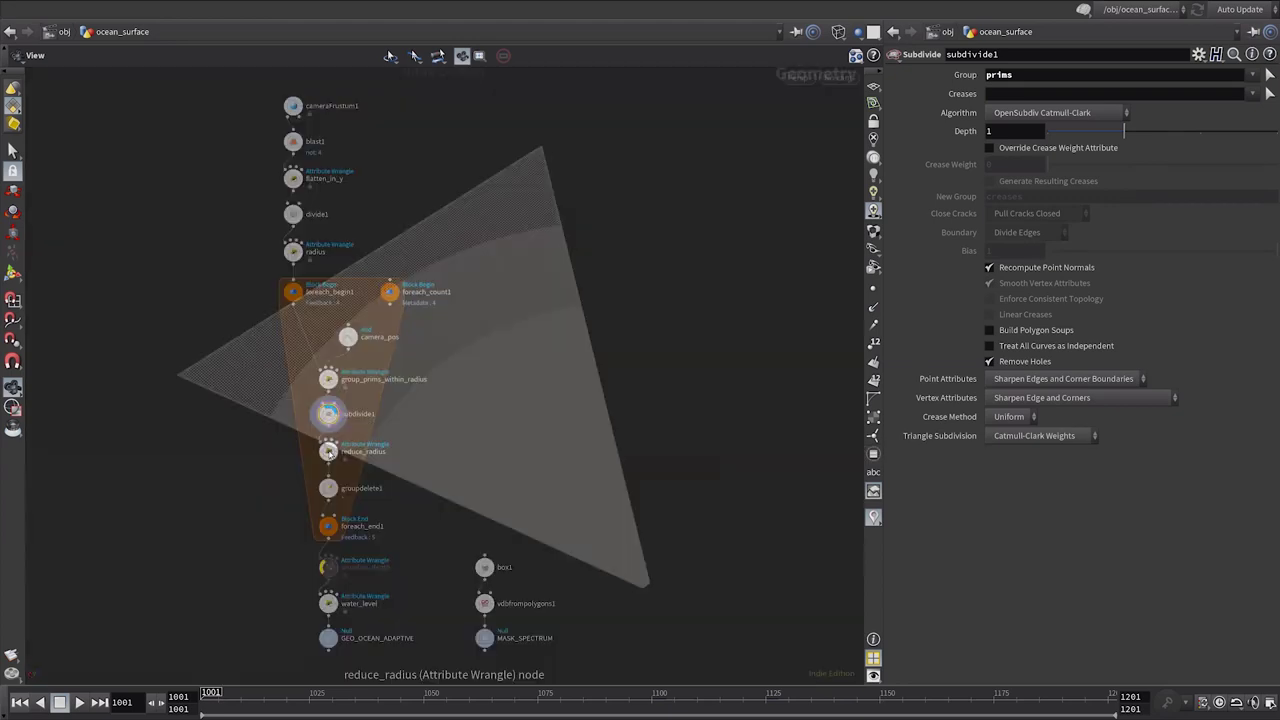
Step: Inspect the settings of the reduce_radius, groupdelete1 and foreach_end1 nodes that close the subdivision loop
click(328, 451)
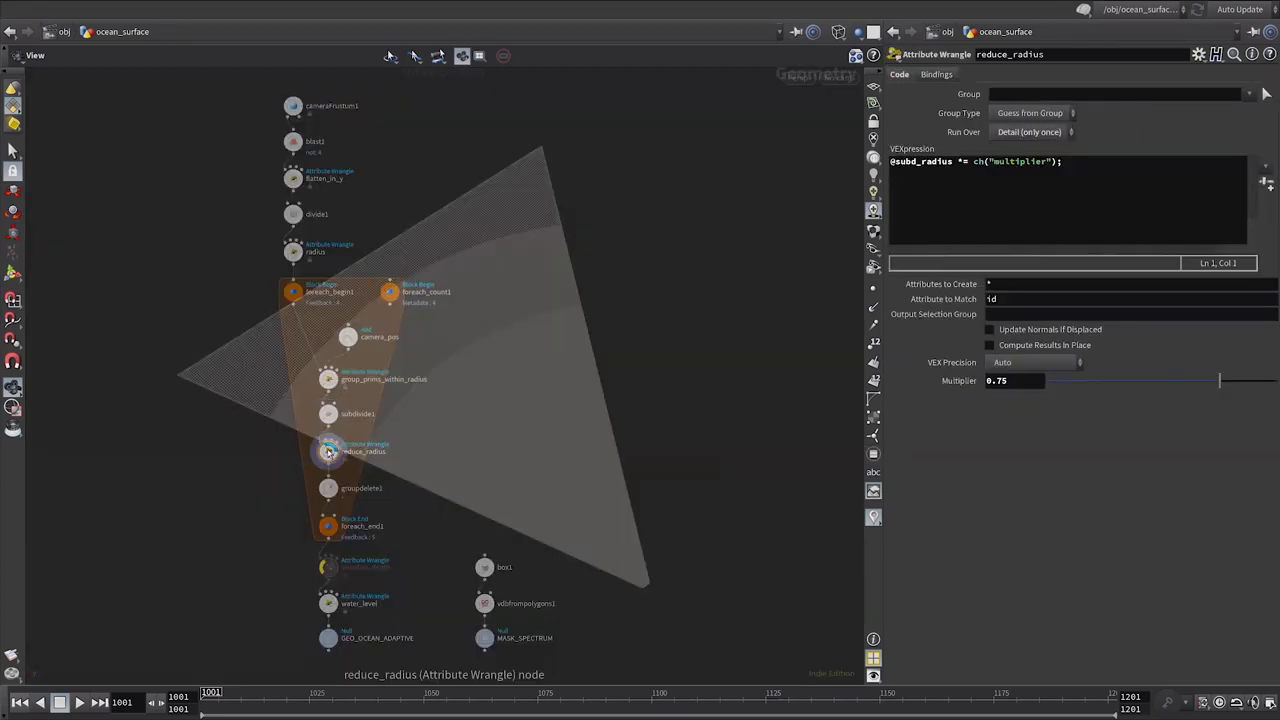
click(330, 488)
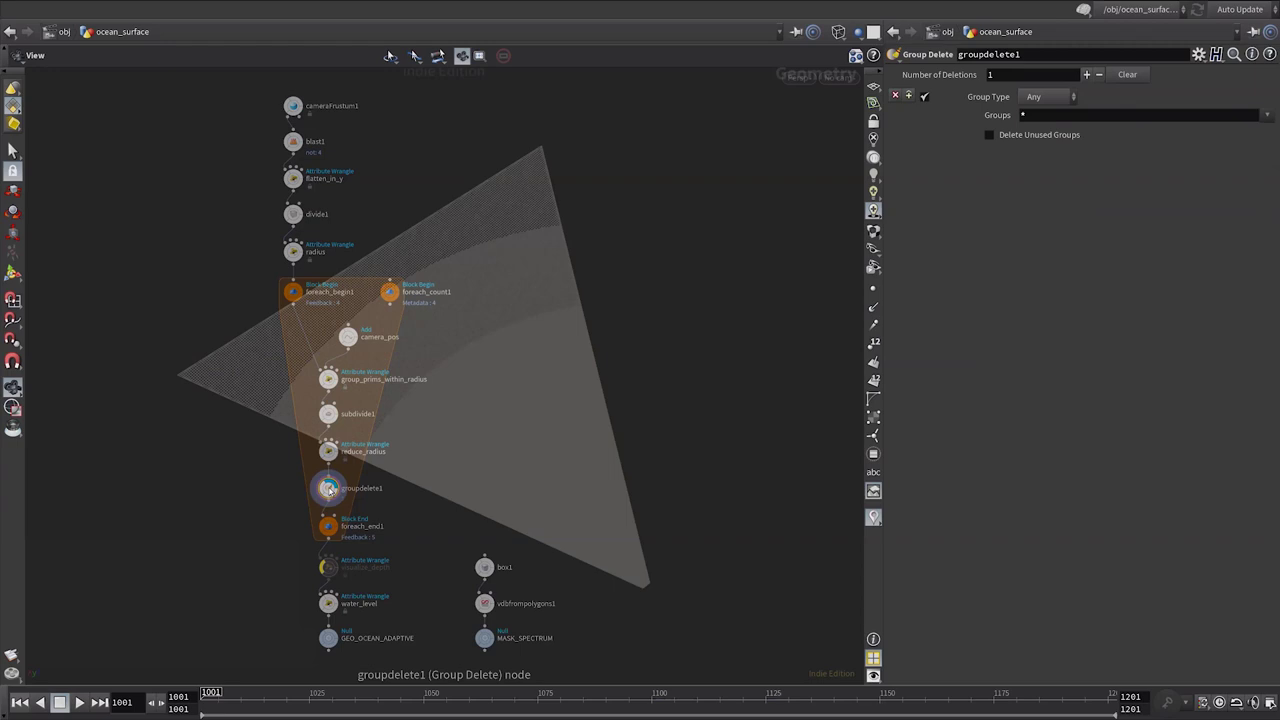
click(329, 523)
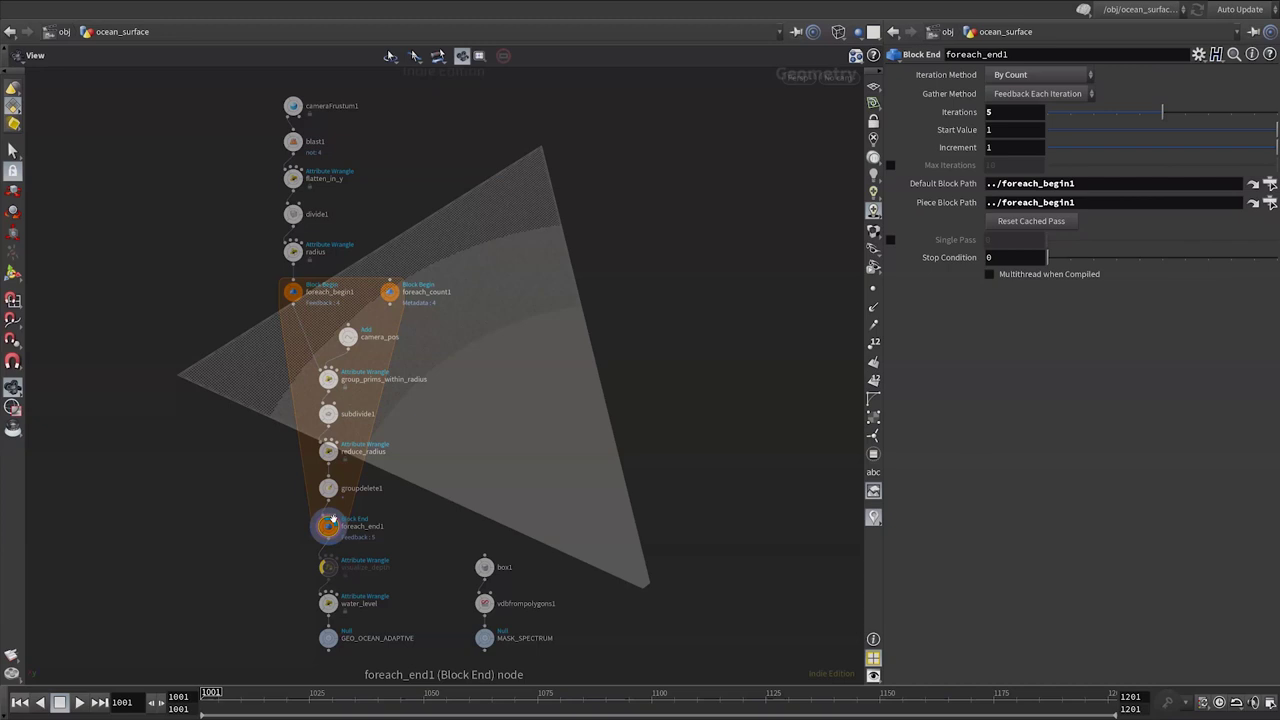
key(n)
key(n)
Step: Enable the bypassed visualize_depth wrangle and view its depth colours through cam1 with the other objects shown
click(324, 569)
key(b)
key(n)
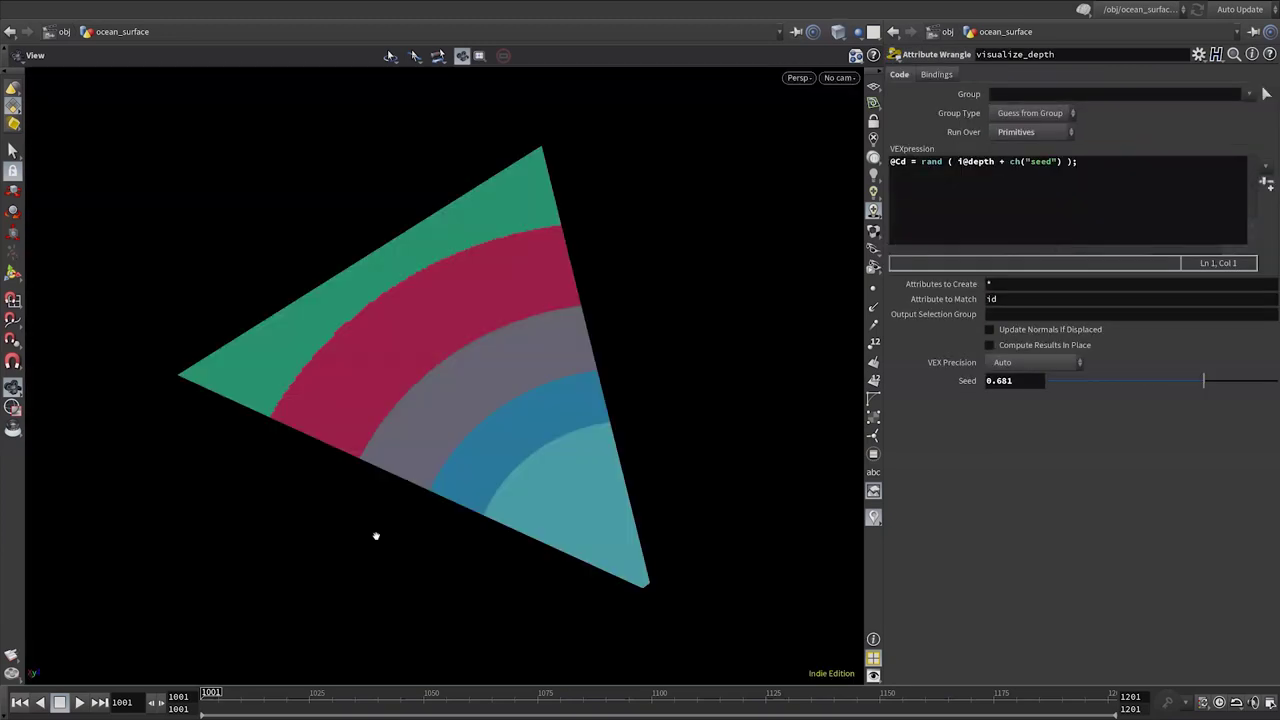
click(845, 82)
click(856, 149)
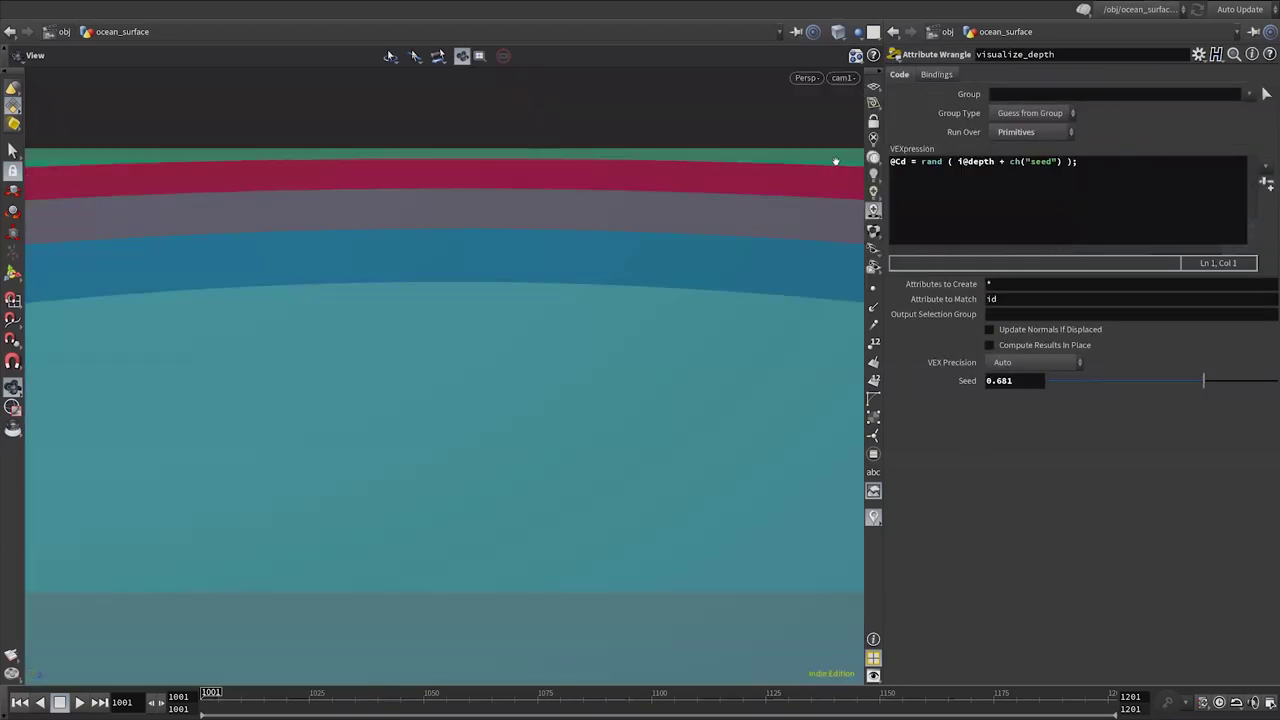
click(857, 32)
click(870, 50)
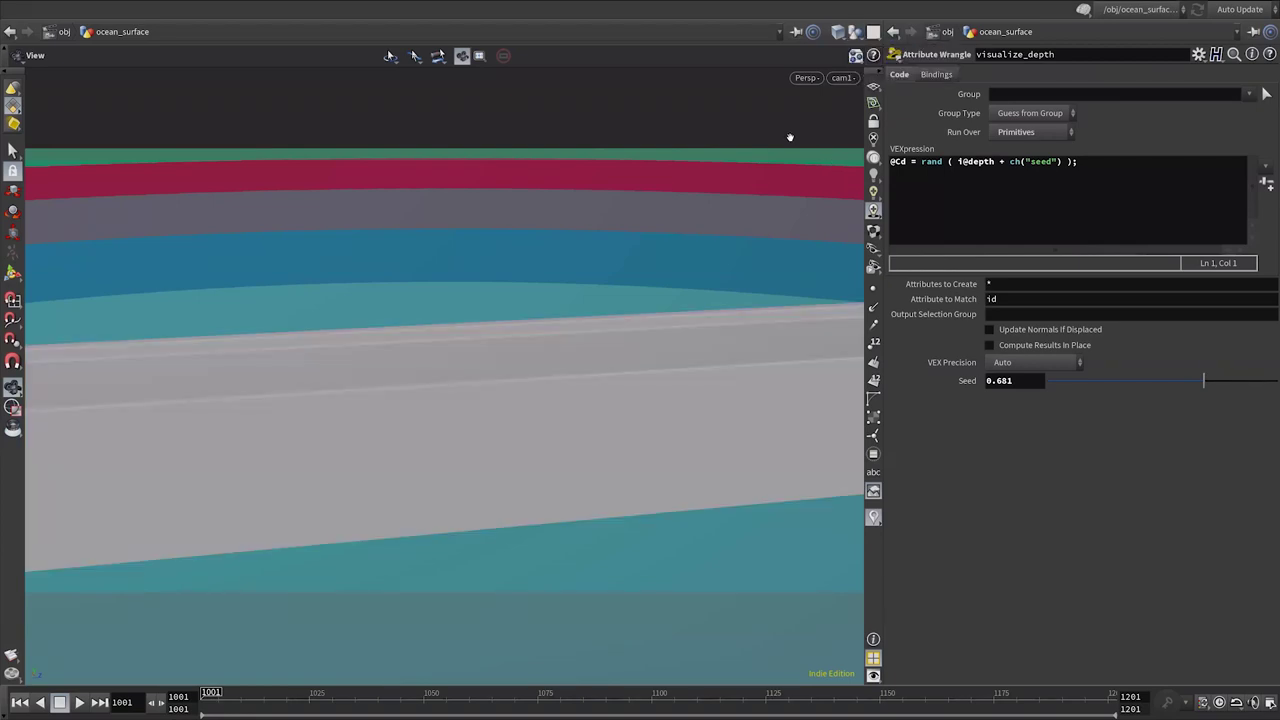
Step: Review the water_level wrangle's expression and the GEO_OCEAN_ADAPTIVE null's settings
key(shift+n)
click(329, 606)
key(shift+n)
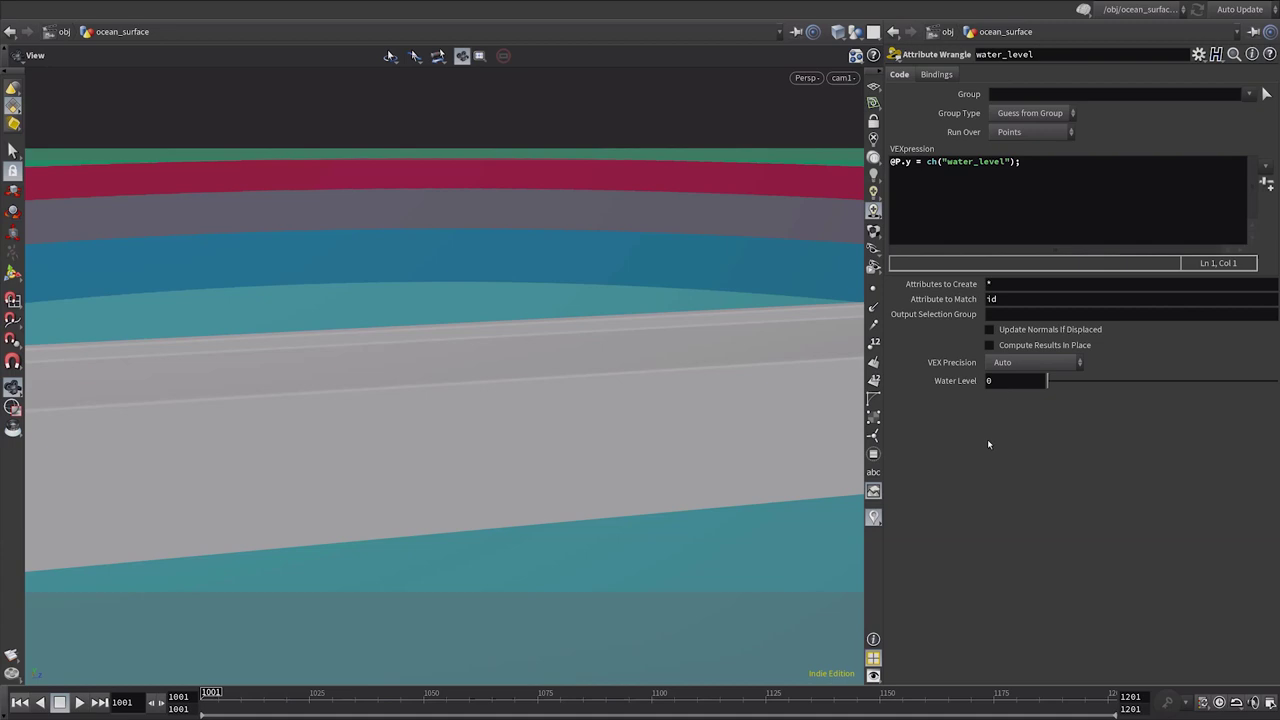
key(shift+n)
click(329, 638)
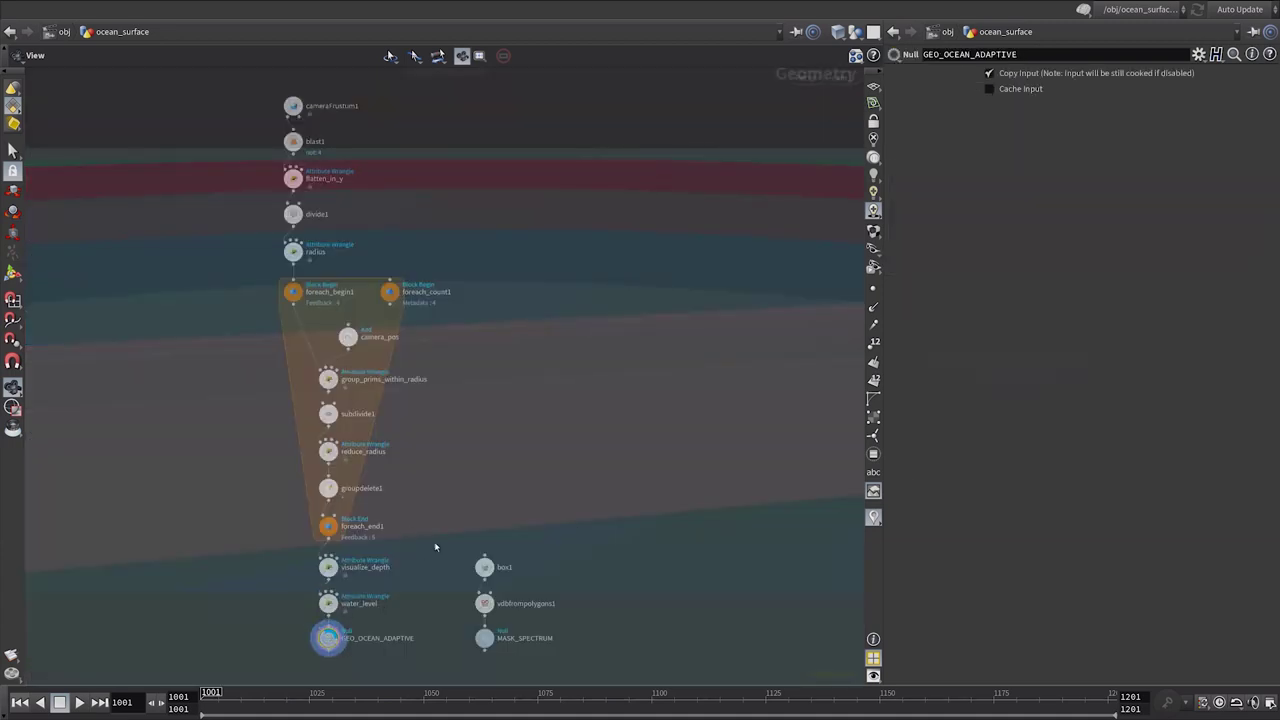
Step: Inspect the mask volume's source box1 in the viewport, and return the display to GEO_OCEAN_ADAPTIVE
click(484, 567)
key(n)
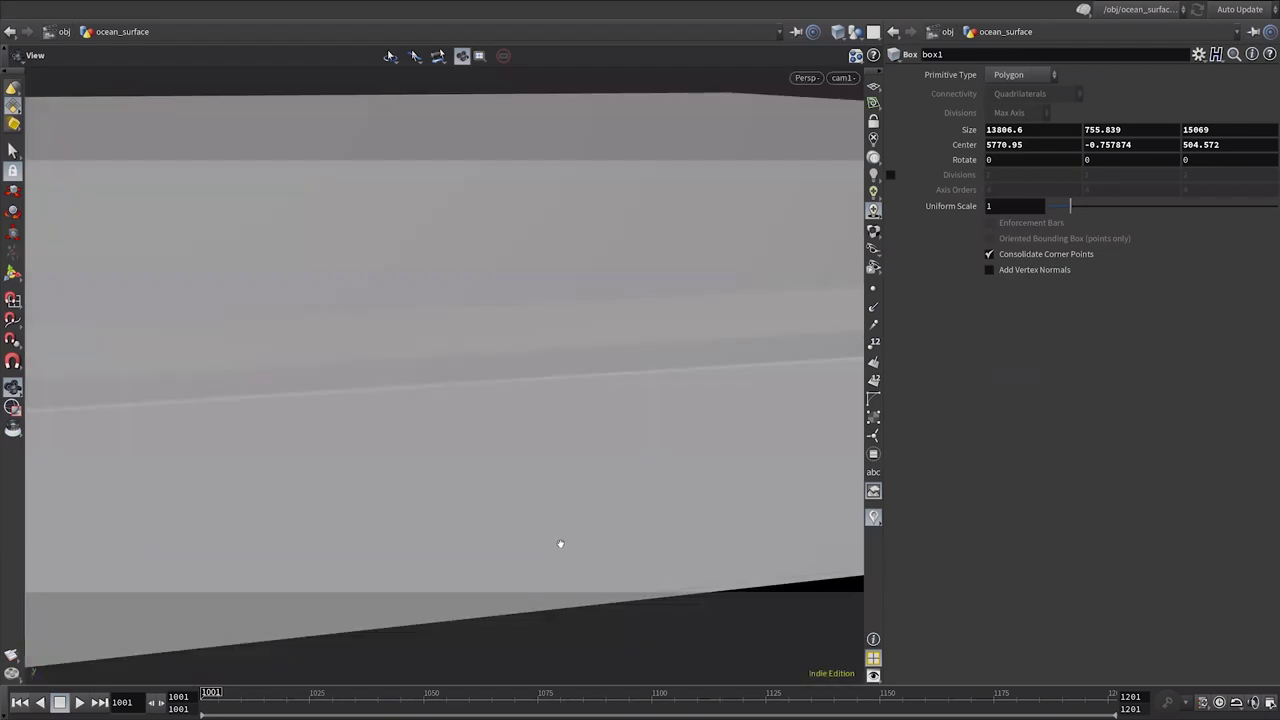
key(n)
click(333, 636)
Step: Create a Switch node fed by HI_FREQ, LOW_FREQ, LOW_FREQ1, oceanspectrum3, LOW_FREQ2 and HERO_WAVES, and connect it to OCEAN_SPECTRA
middle_drag(422, 547, 448, 251)
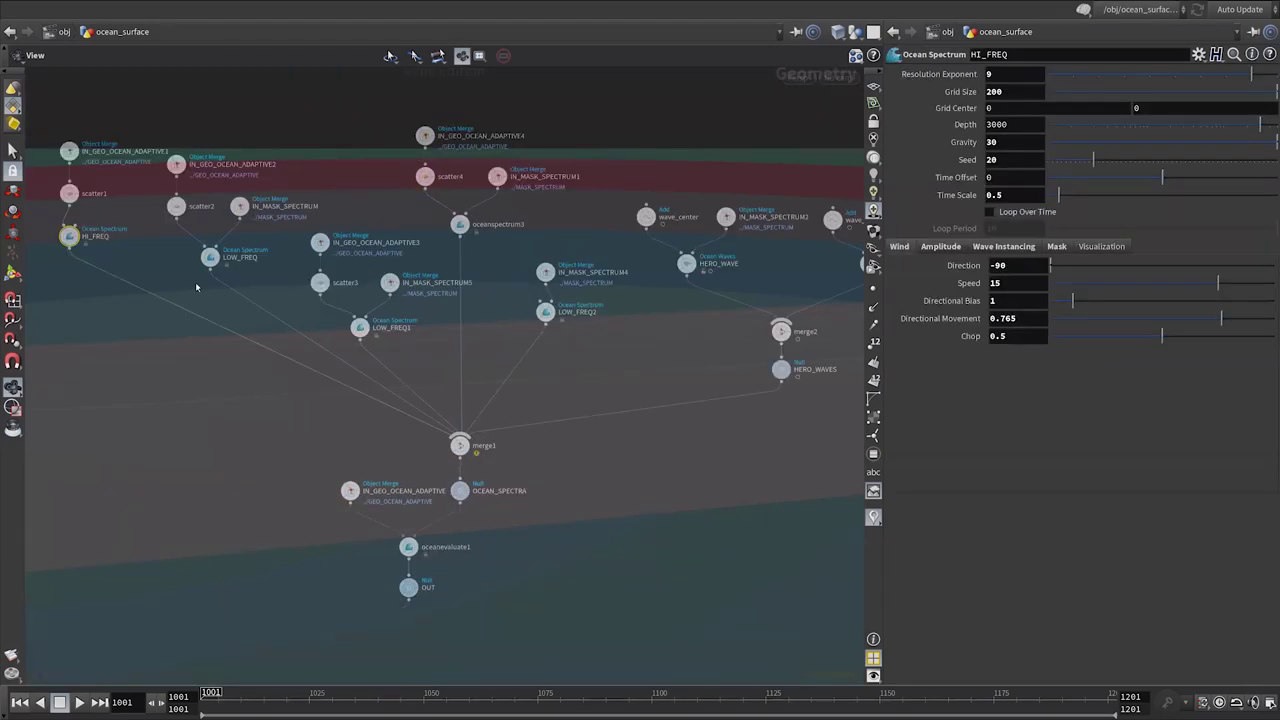
shift+click(210, 257)
shift+click(361, 327)
shift+click(460, 224)
shift+click(545, 312)
shift+click(782, 369)
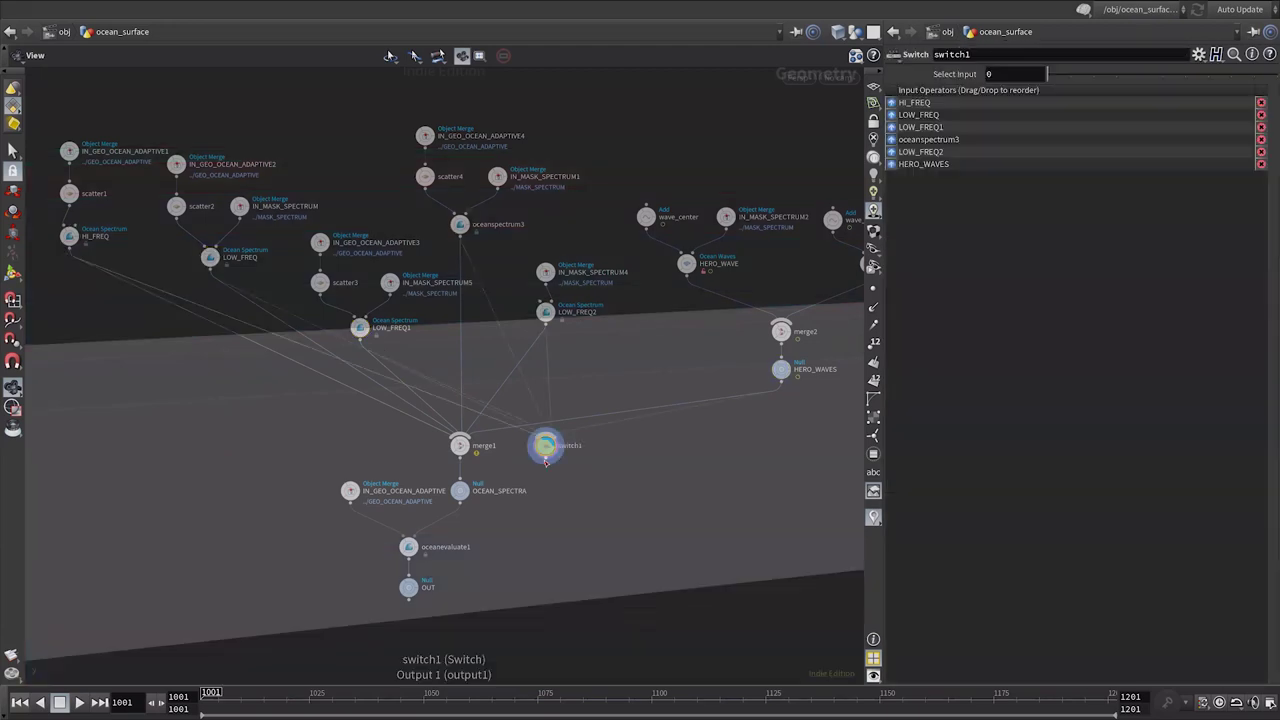
click(546, 459)
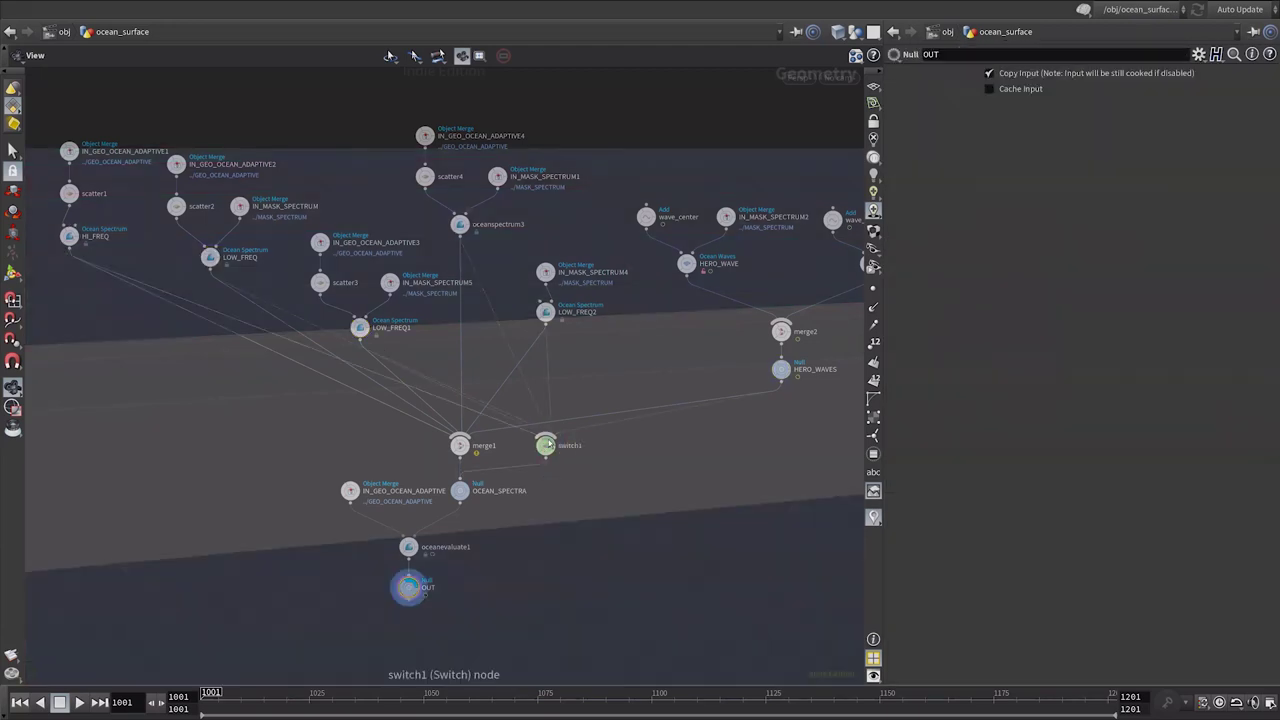
Step: Set switch1's Select Input to 3 to preview the individual spectra on the ocean surface
click(549, 443)
key(shift+z)
drag(1047, 74, 1111, 81)
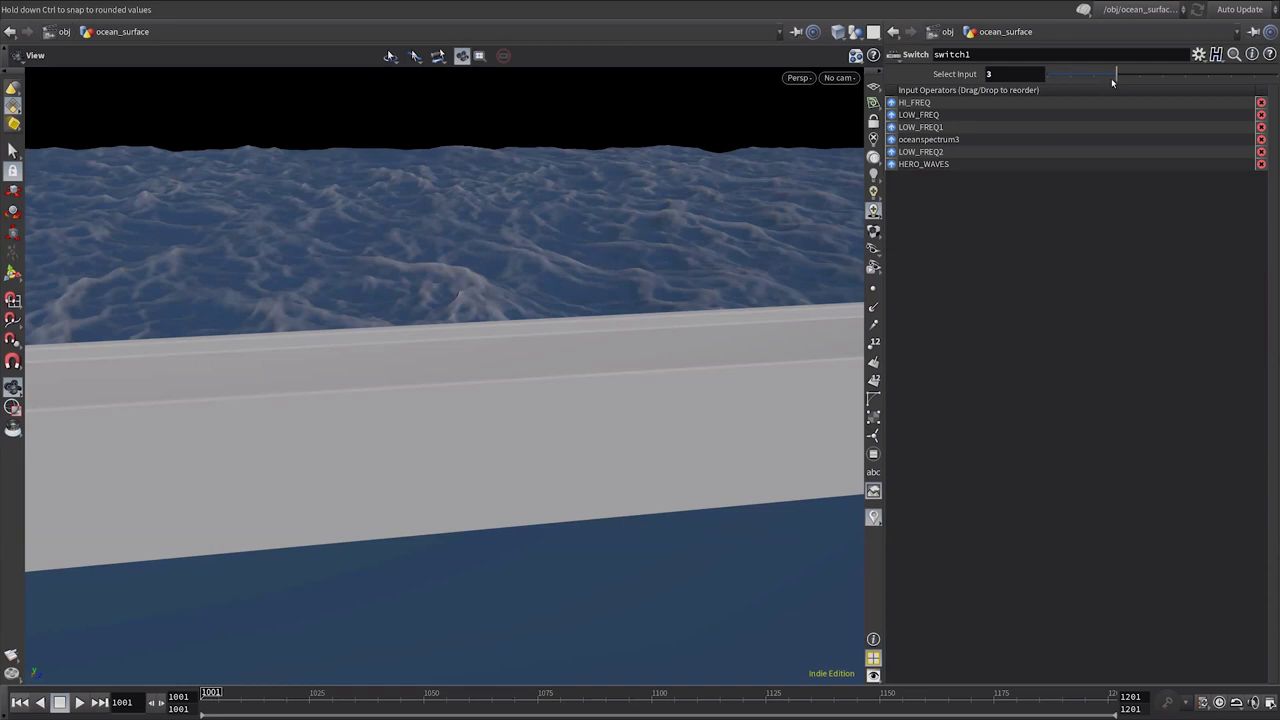
Step: Preview the hero waves with switch1's Select Input at 5, and inspect the networks inside HERO_WAVE and HERO_WAVE1
drag(1112, 82, 1158, 82)
click(1160, 78)
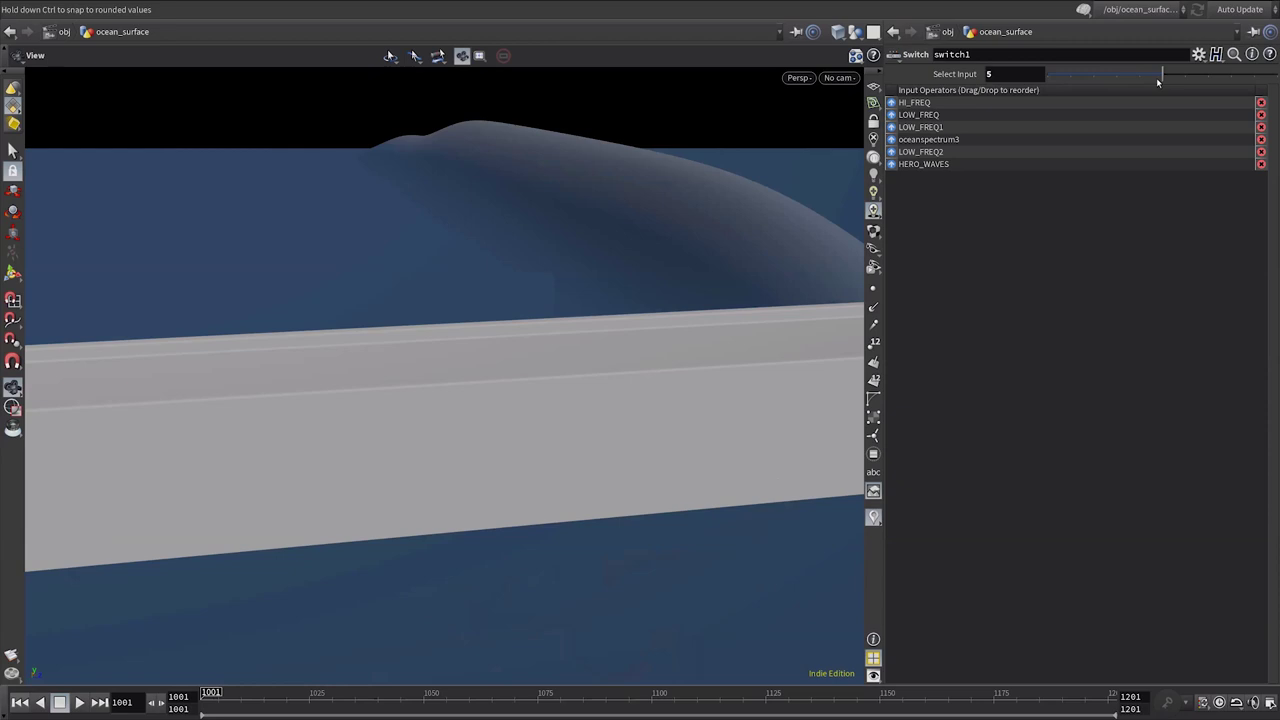
key(n)
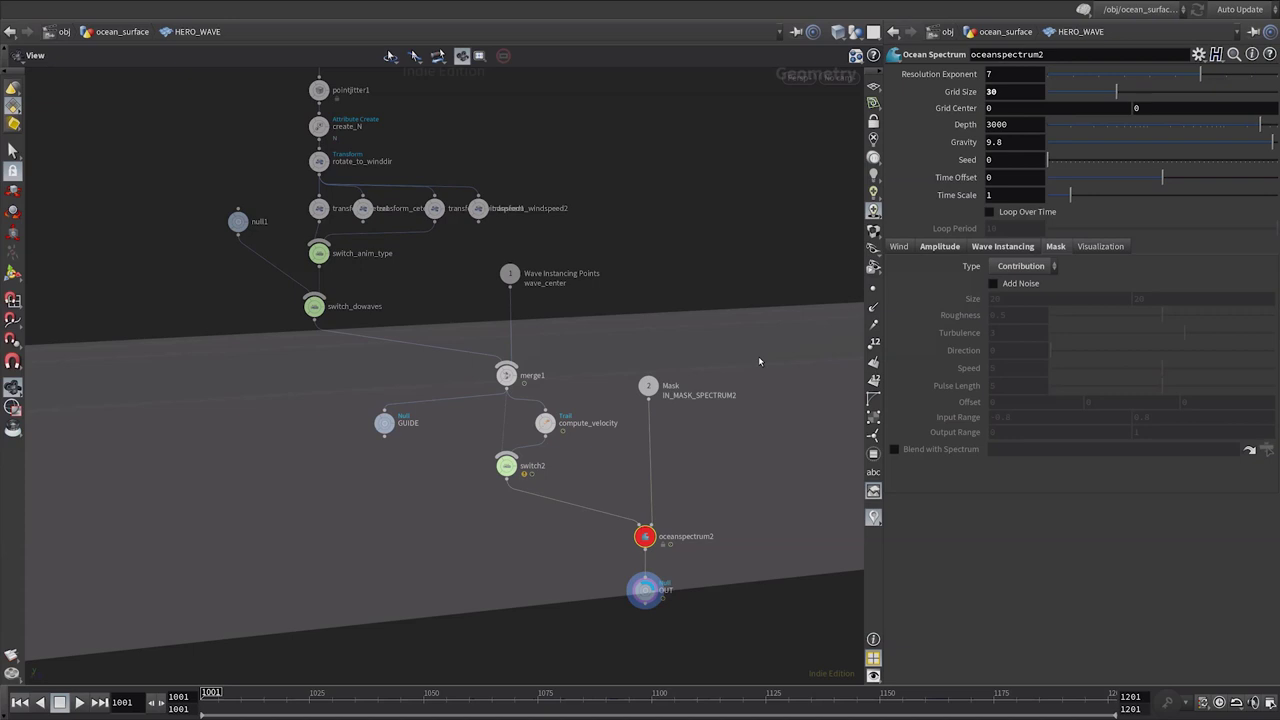
key(u)
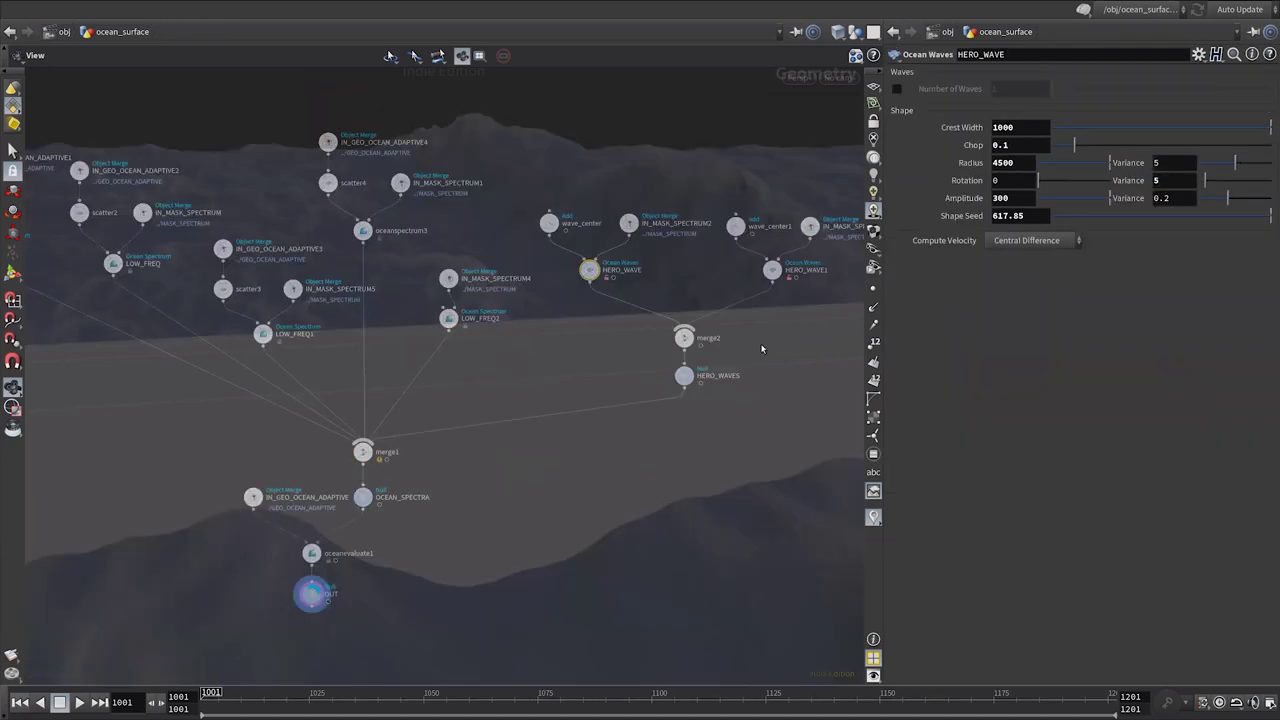
key(Return)
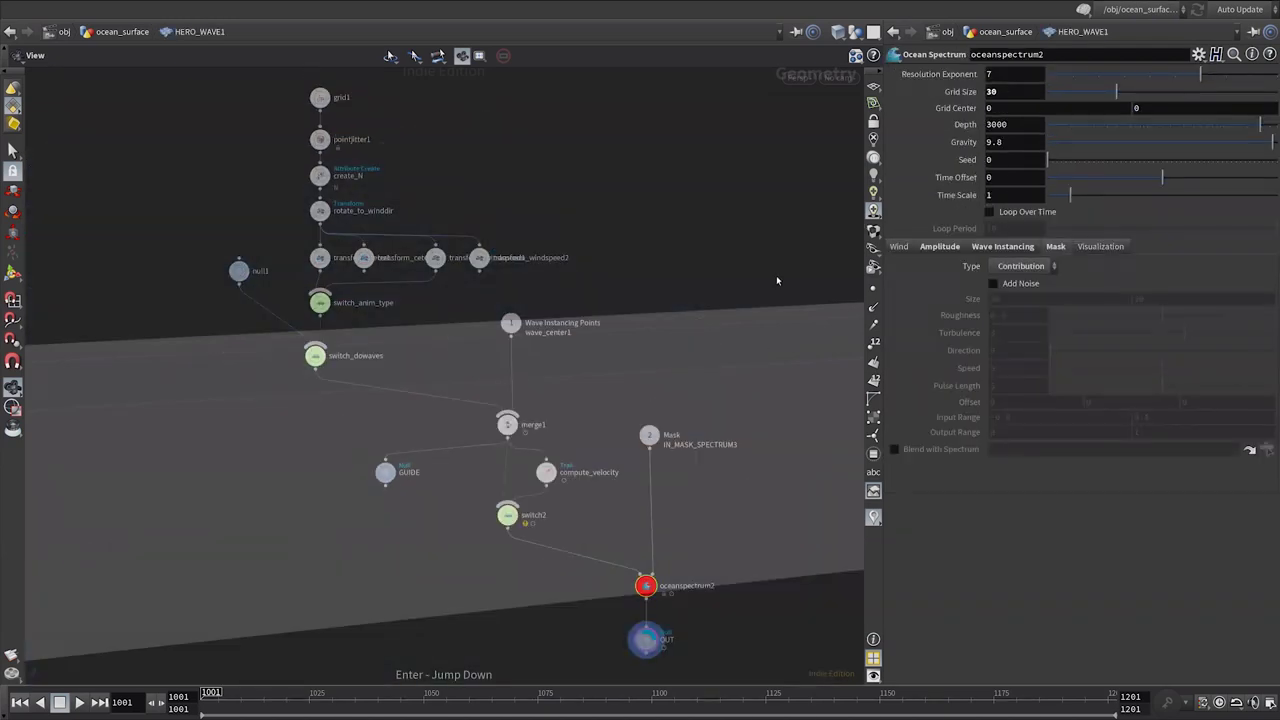
key(u)
Step: Review the save_spectra output settings, and inspect the oceansurface and oceanvolume materials in the mat network
middle_drag(756, 466, 491, 457)
click(613, 603)
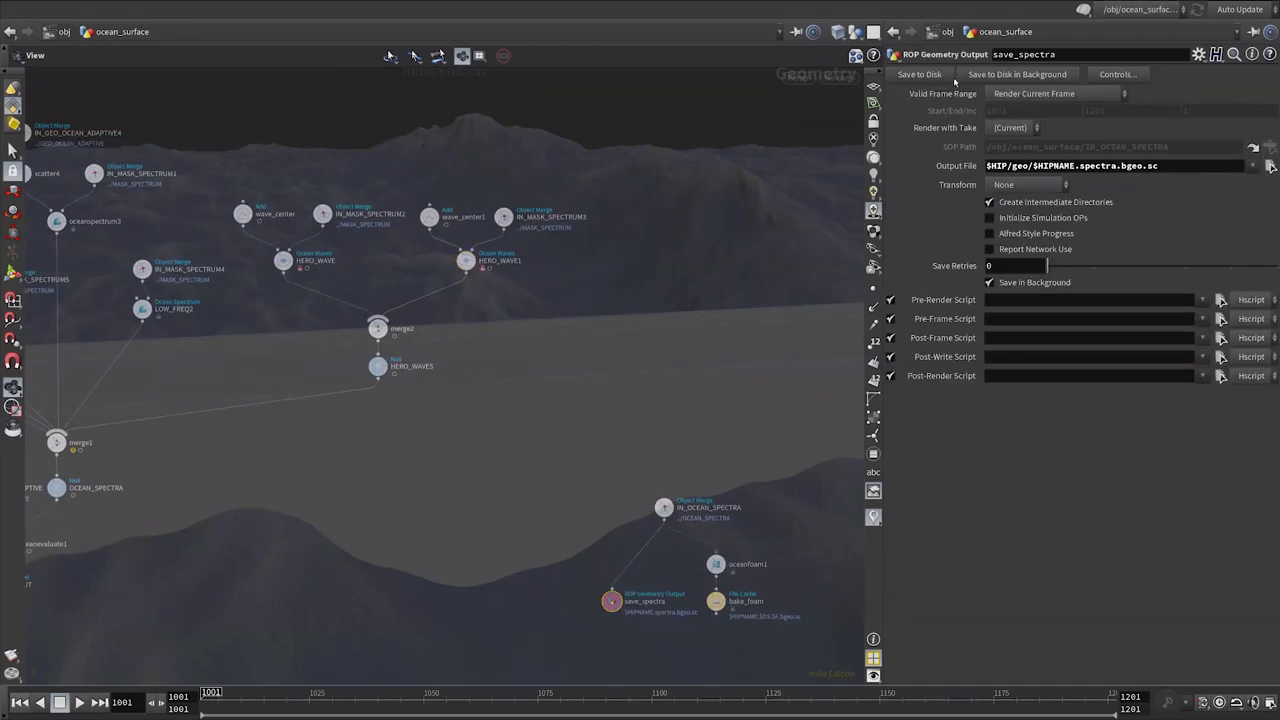
click(946, 32)
click(946, 32)
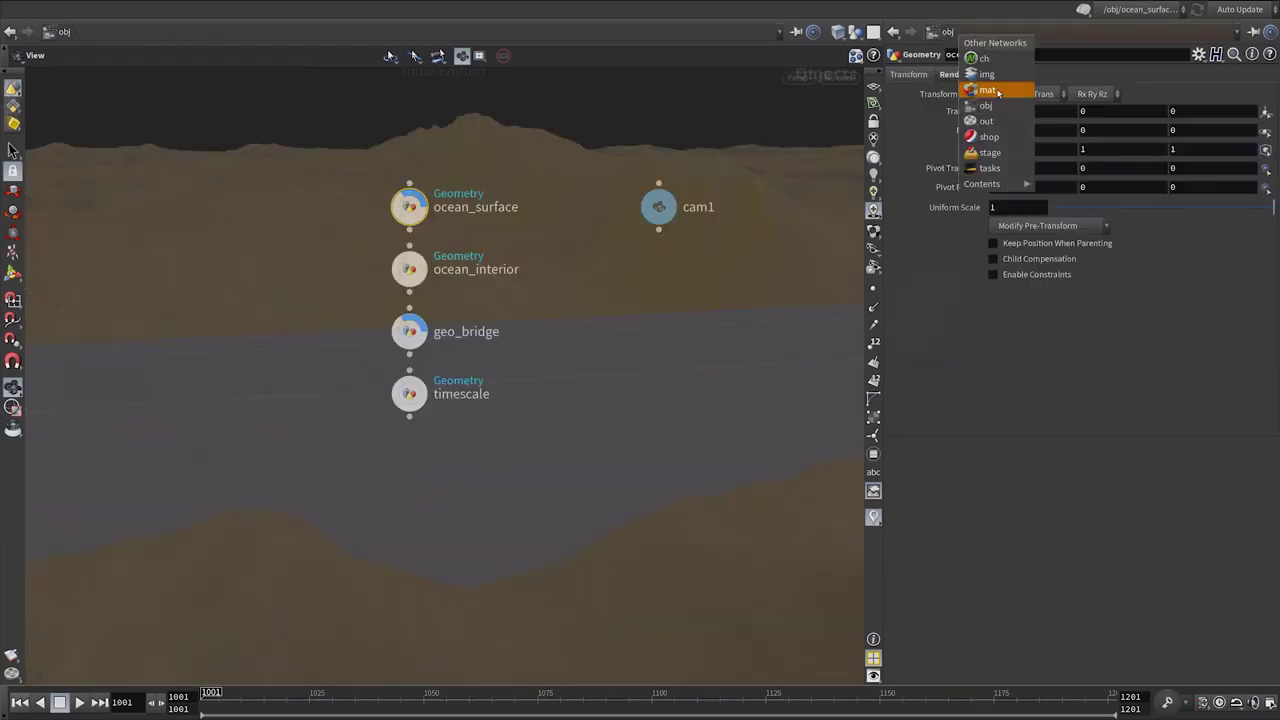
click(988, 90)
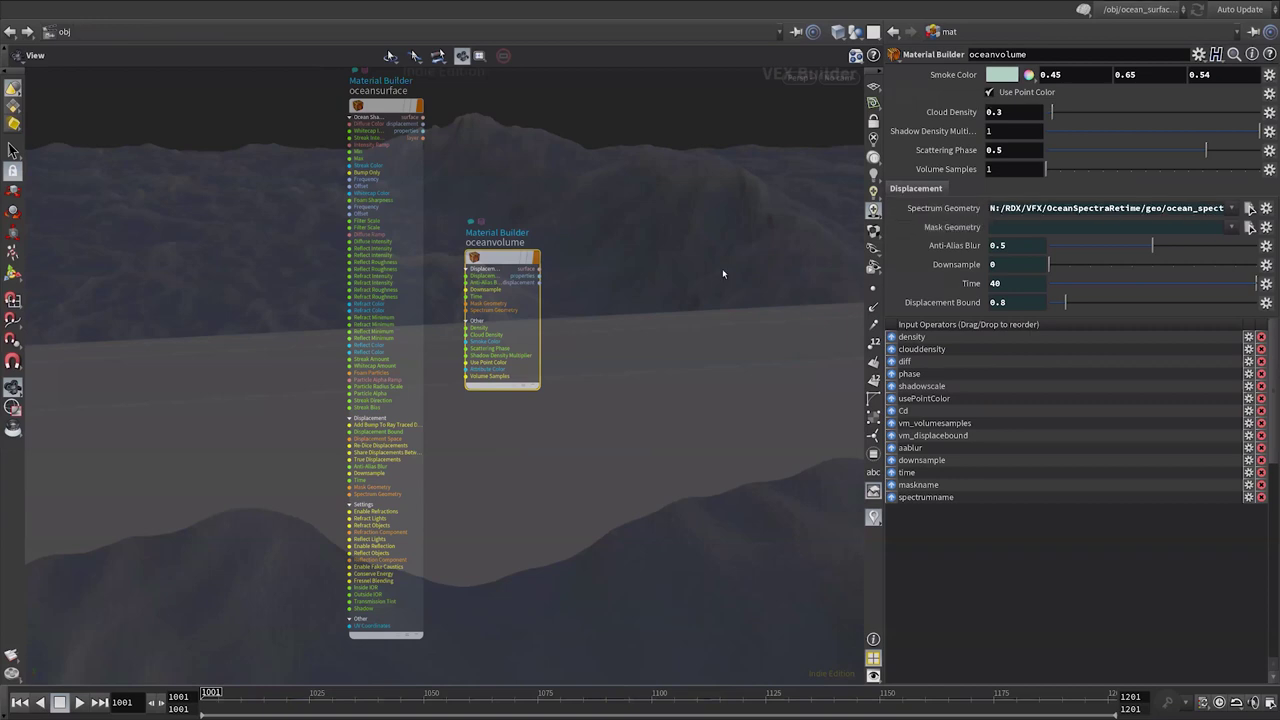
drag(439, 102, 389, 130)
key(u)
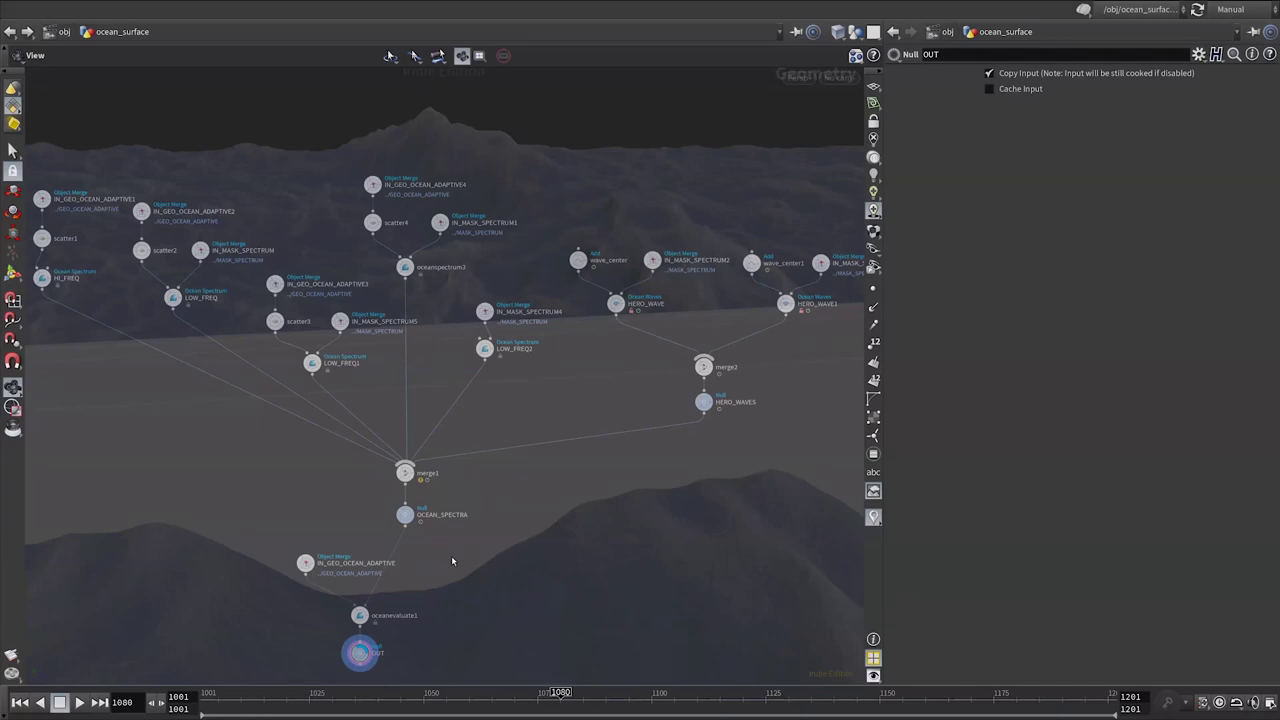
Step: Create a Retime node near OCEAN_SPECTRA in the ocean_surface network, and look at the nodes inside it
key(Tab)
text(retime)
key(Return)
click(475, 566)
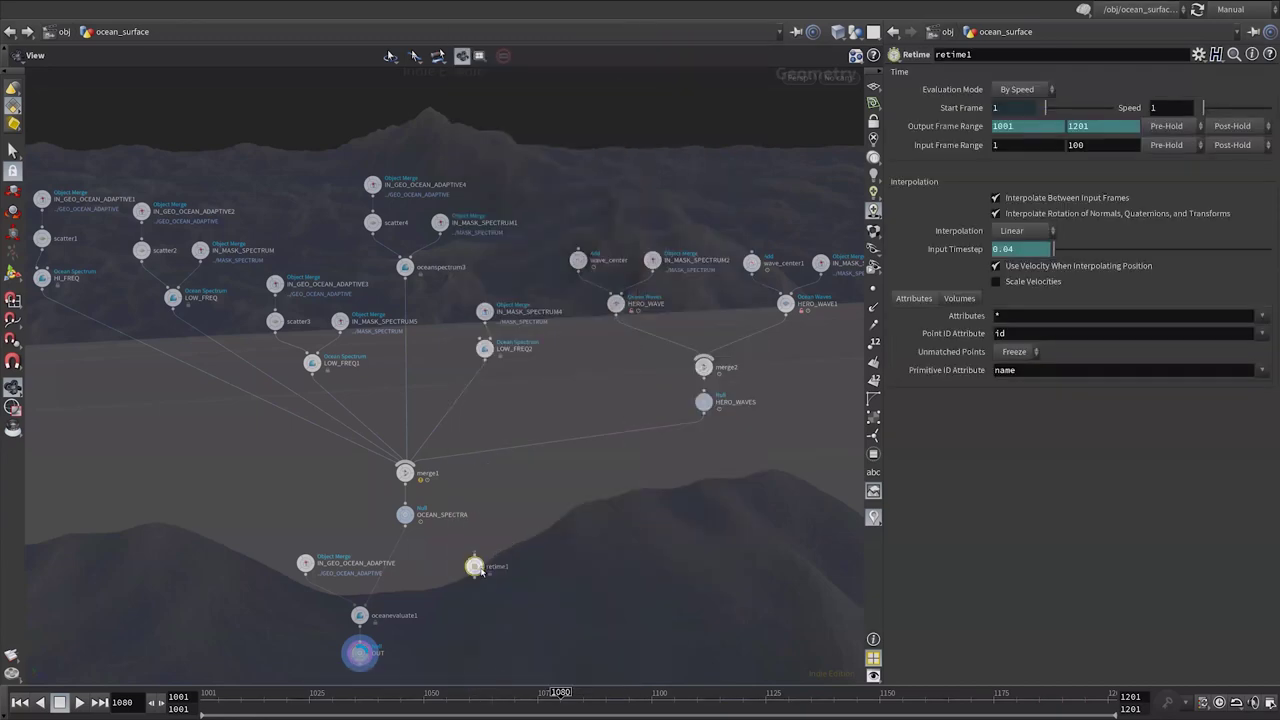
key(Return)
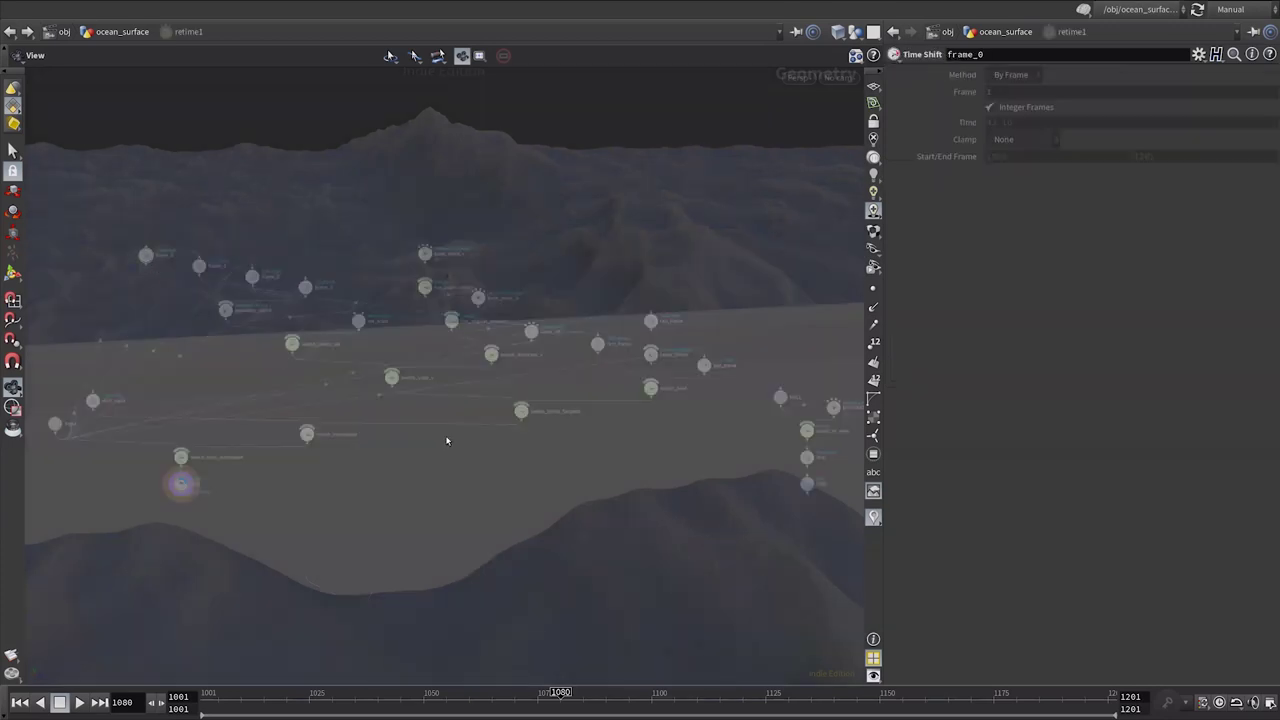
key(u)
Step: Set retime1's Evaluation Mode to Fit Range, with an Input Frame Range from $FSTART to $FSTART + 3 * ($FEND - $FSTART)
click(1043, 90)
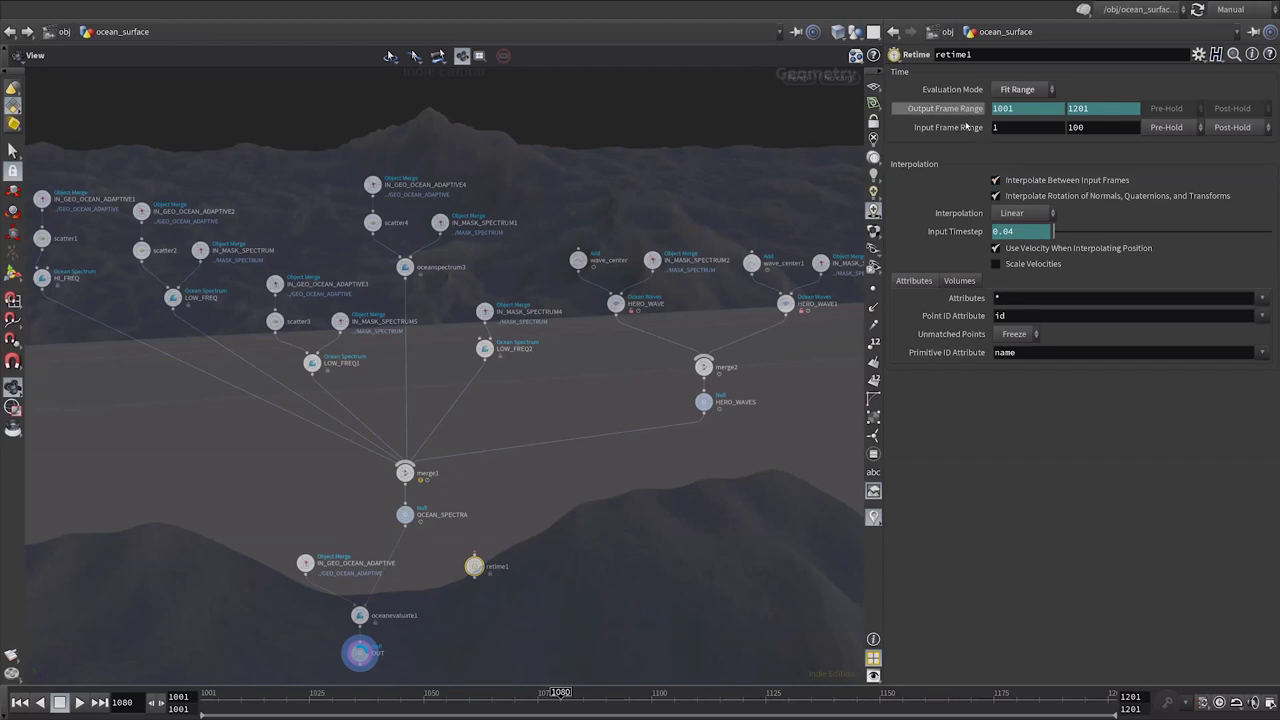
text($FSTART	$FEND)
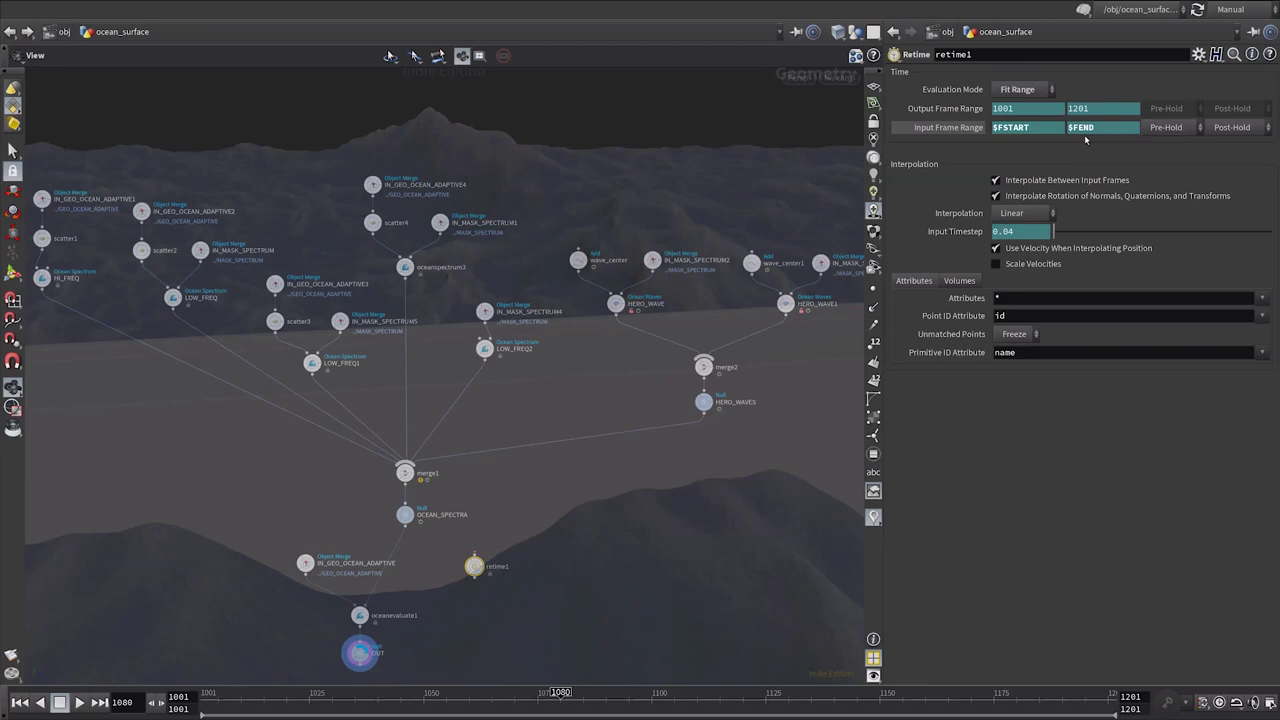
click(1112, 130)
text(- $FSTART))
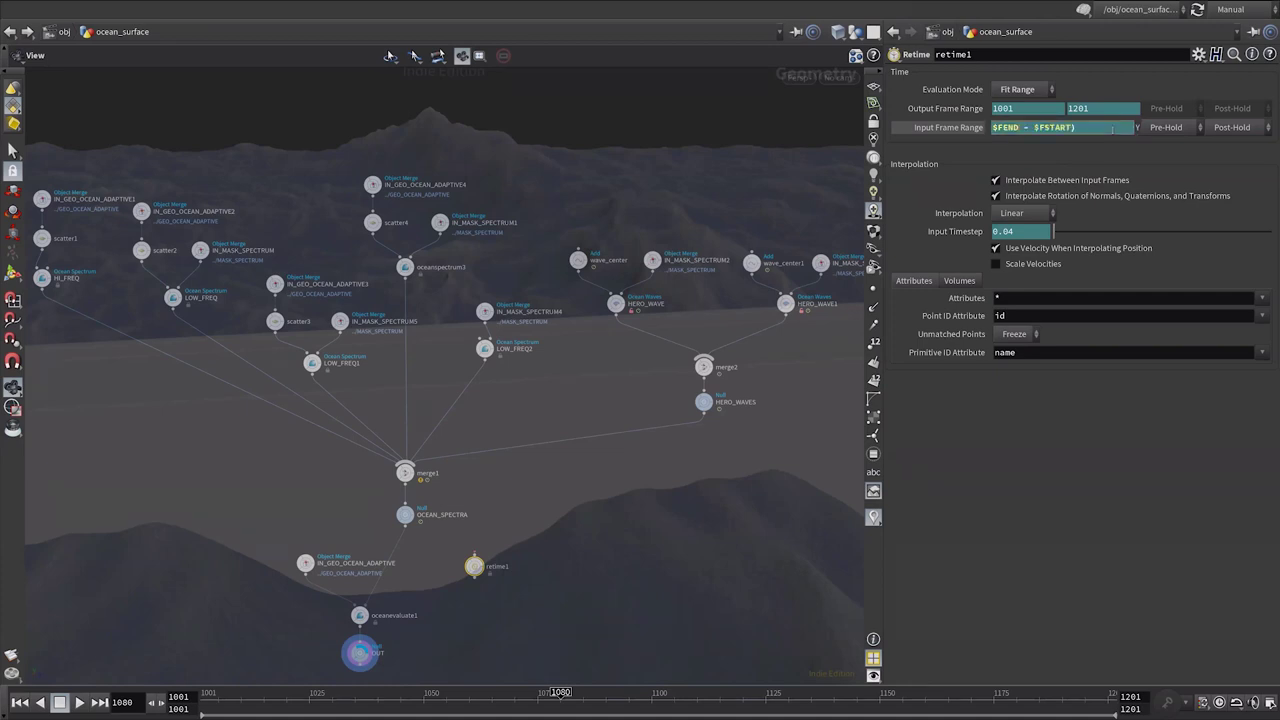
key(Home)
text(()
key(Home)
text($FSTART + 3 *)
key(Return)
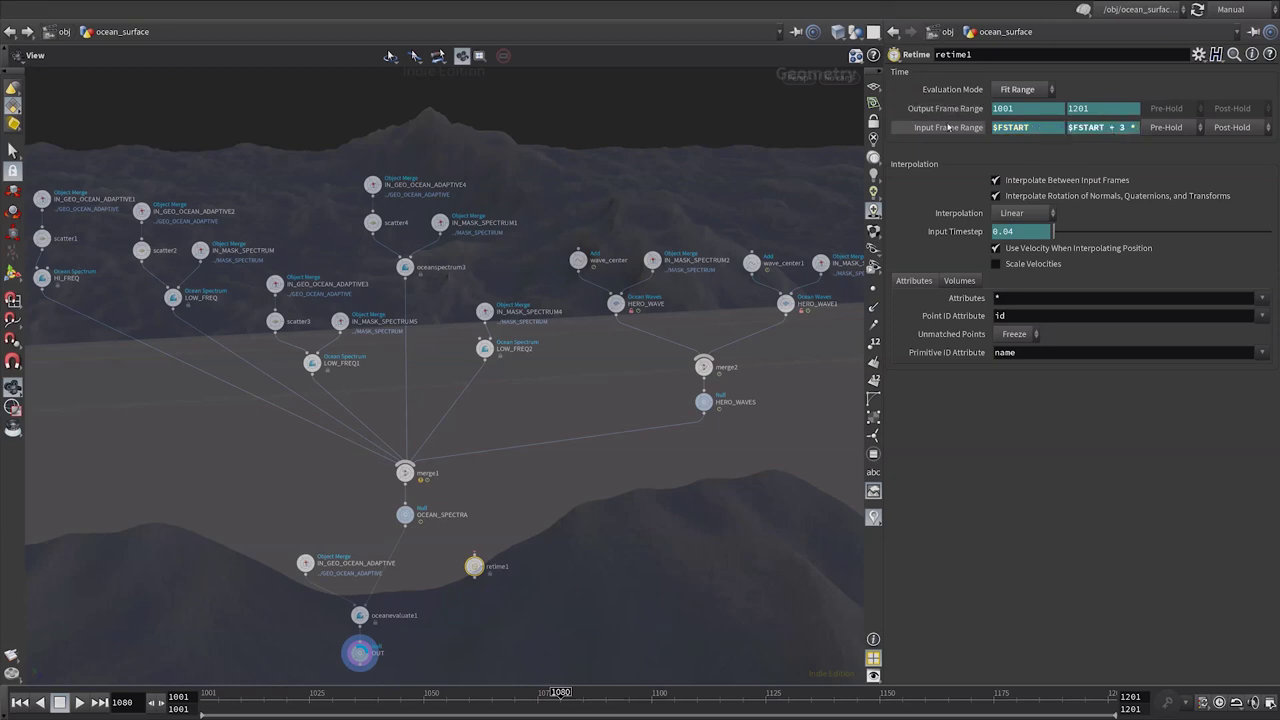
click(948, 127)
Step: Wire retime1 after OCEAN_SPECTRA, and add a Switch fed by OCEAN_SPECTRA and retime1 ahead of oceanevaluate1, keeping OUT displayed
drag(458, 570, 428, 550)
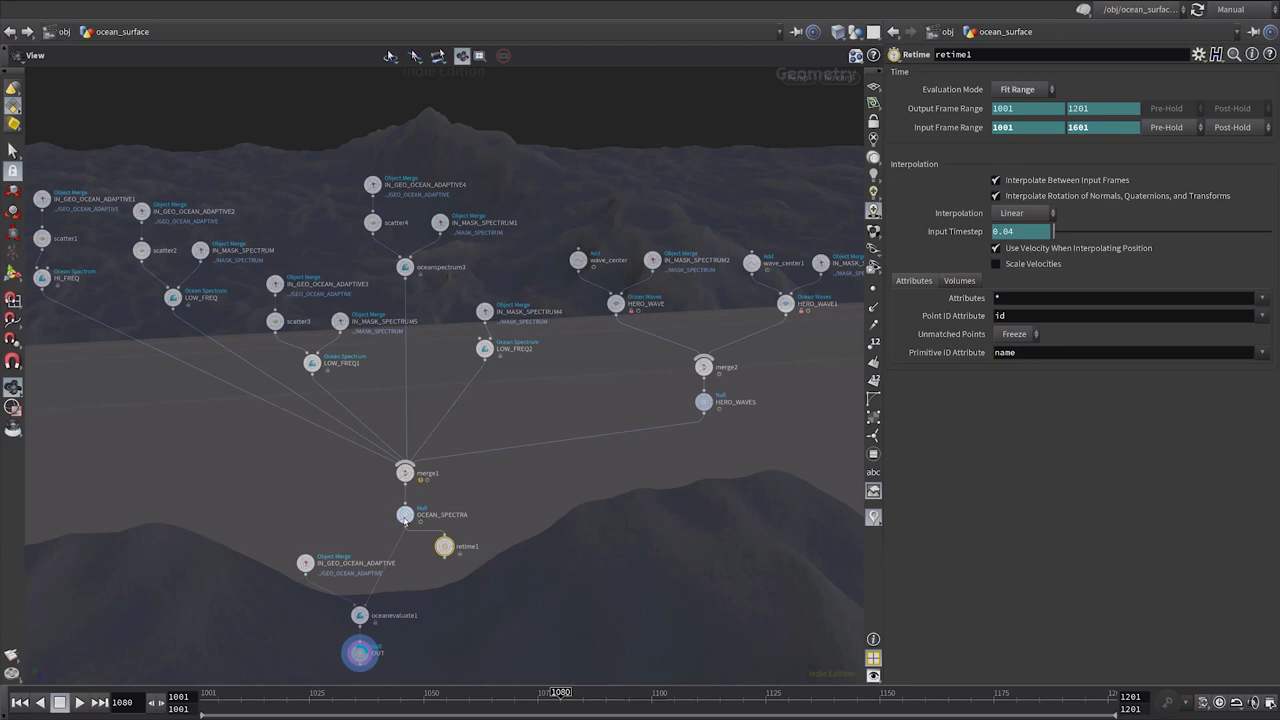
click(405, 516)
shift+click(444, 546)
key(Tab)
text(switch)
key(Return)
click(414, 578)
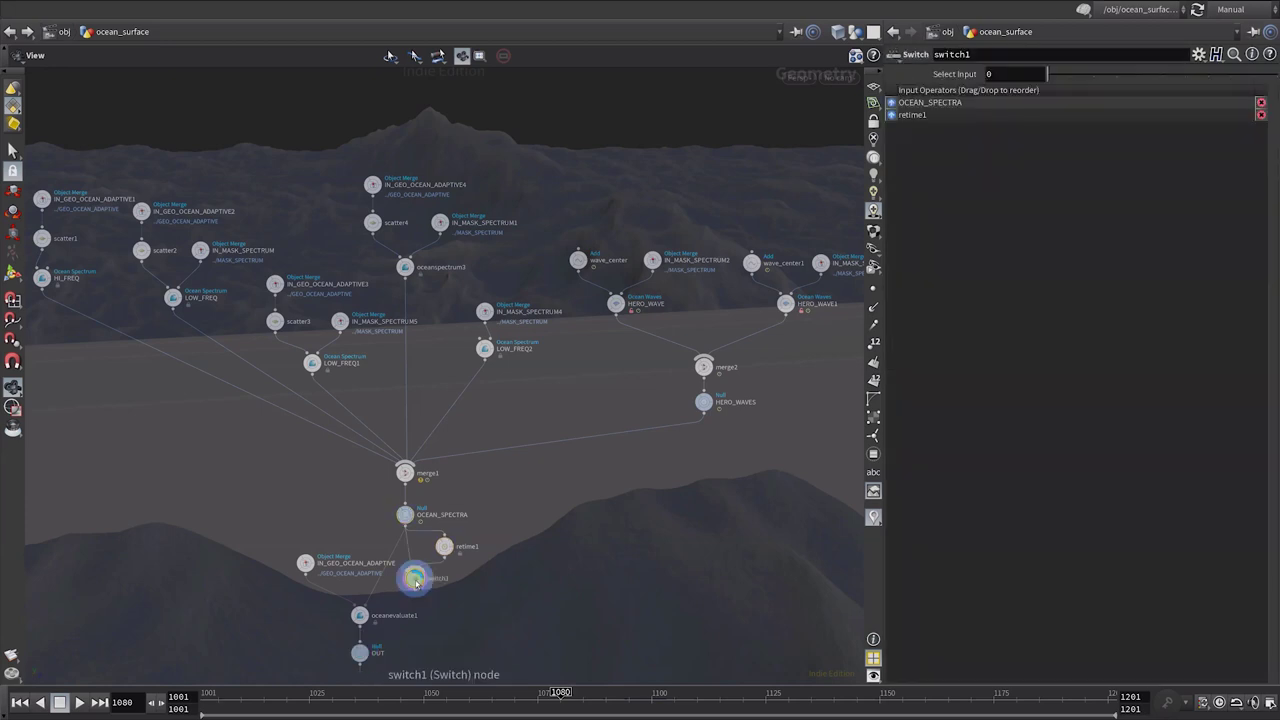
click(360, 661)
key(Escape)
Step: Toggle switch1's Select Input between 1 and 0 to compare the retimed and original ocean surface
click(1070, 77)
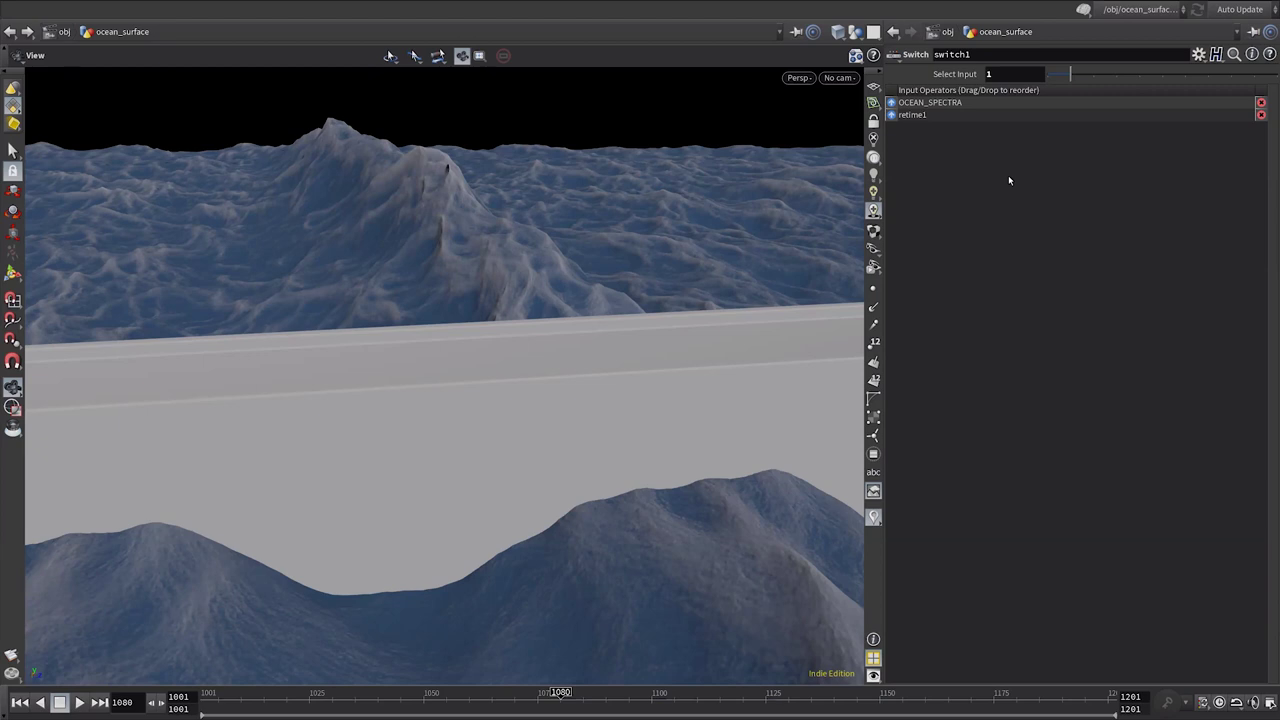
drag(1070, 74, 1048, 76)
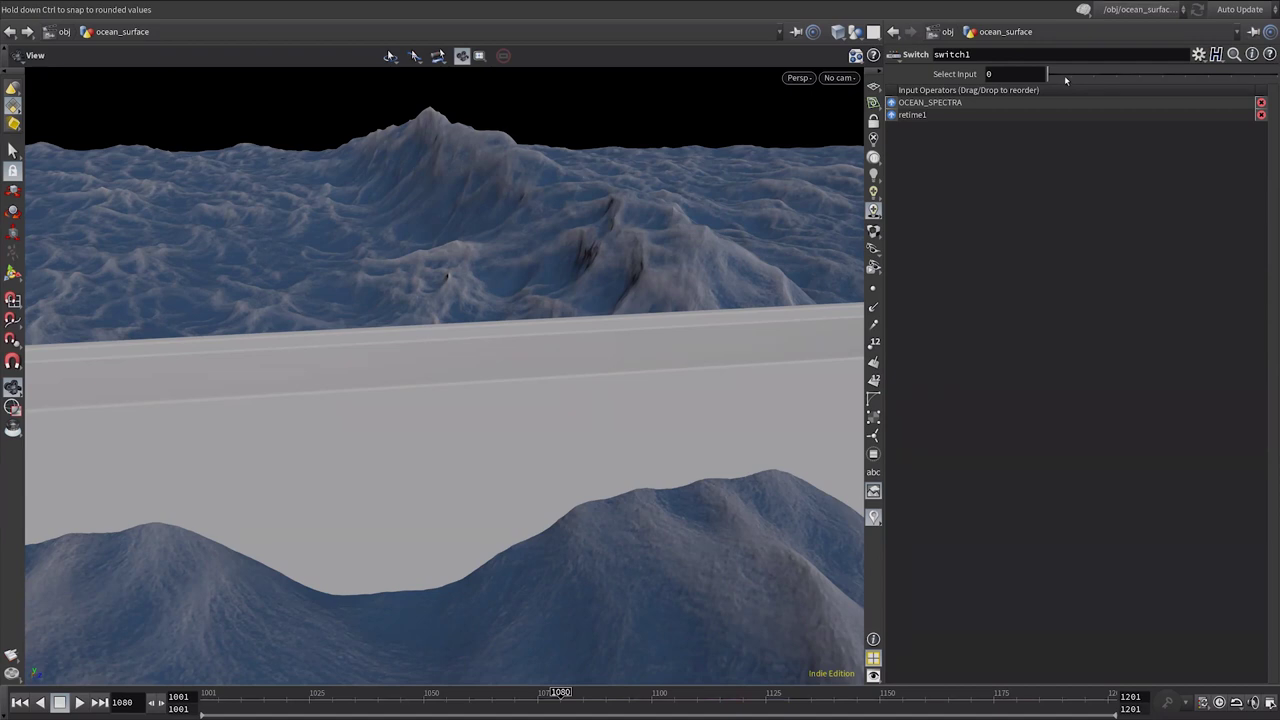
click(1065, 75)
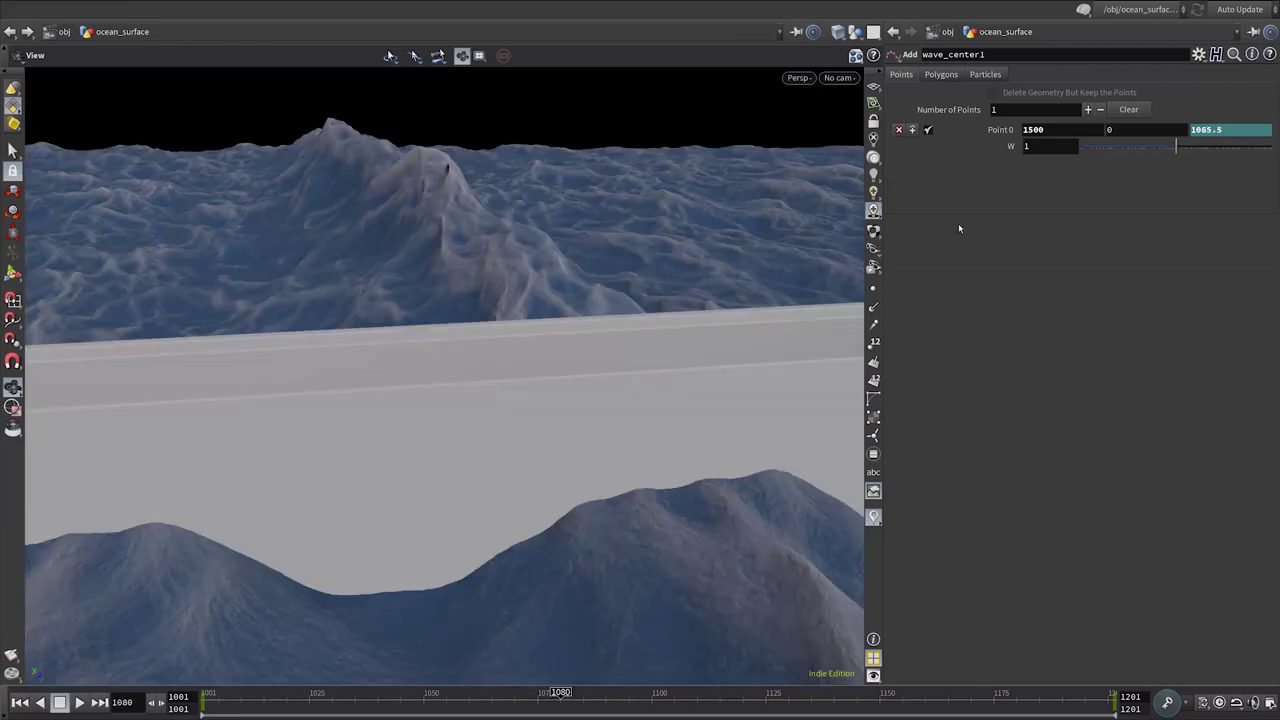
Step: Disconnect HERO_WAVES from merge1, and compare the ocean surface with switch1's Select Input at 1 and 0, ending on 0
key(shift+grave)
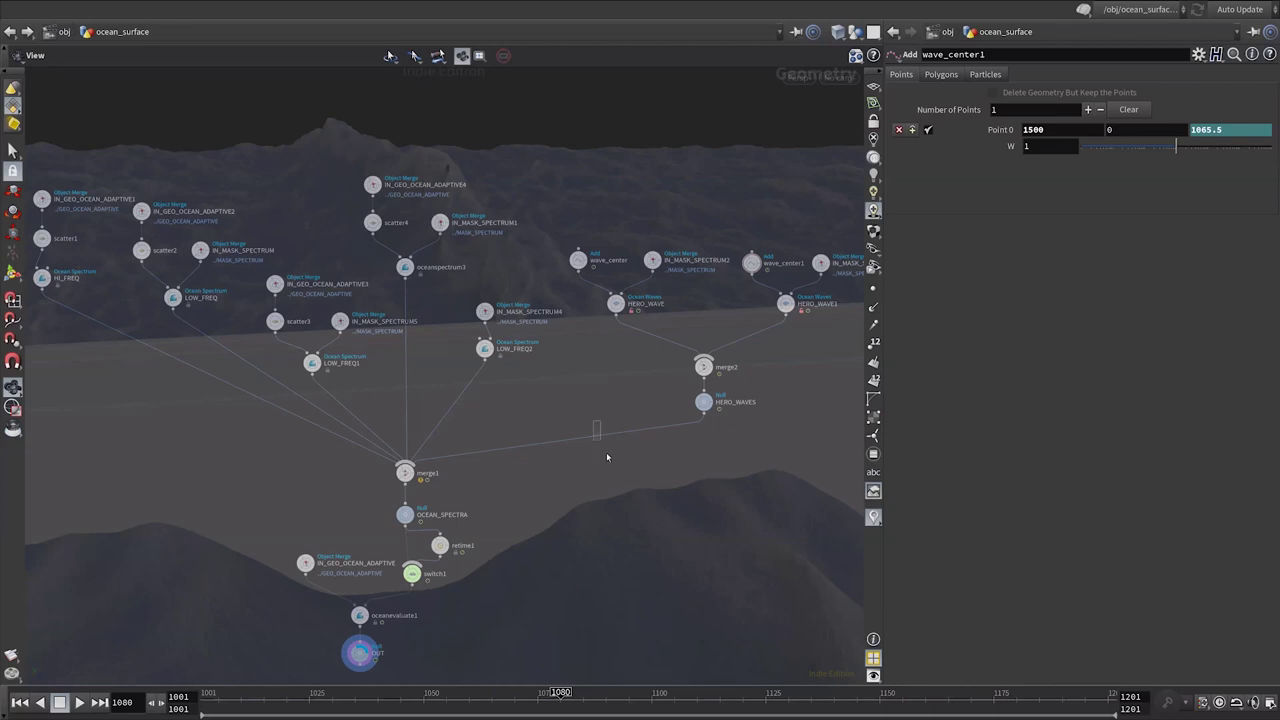
click(413, 574)
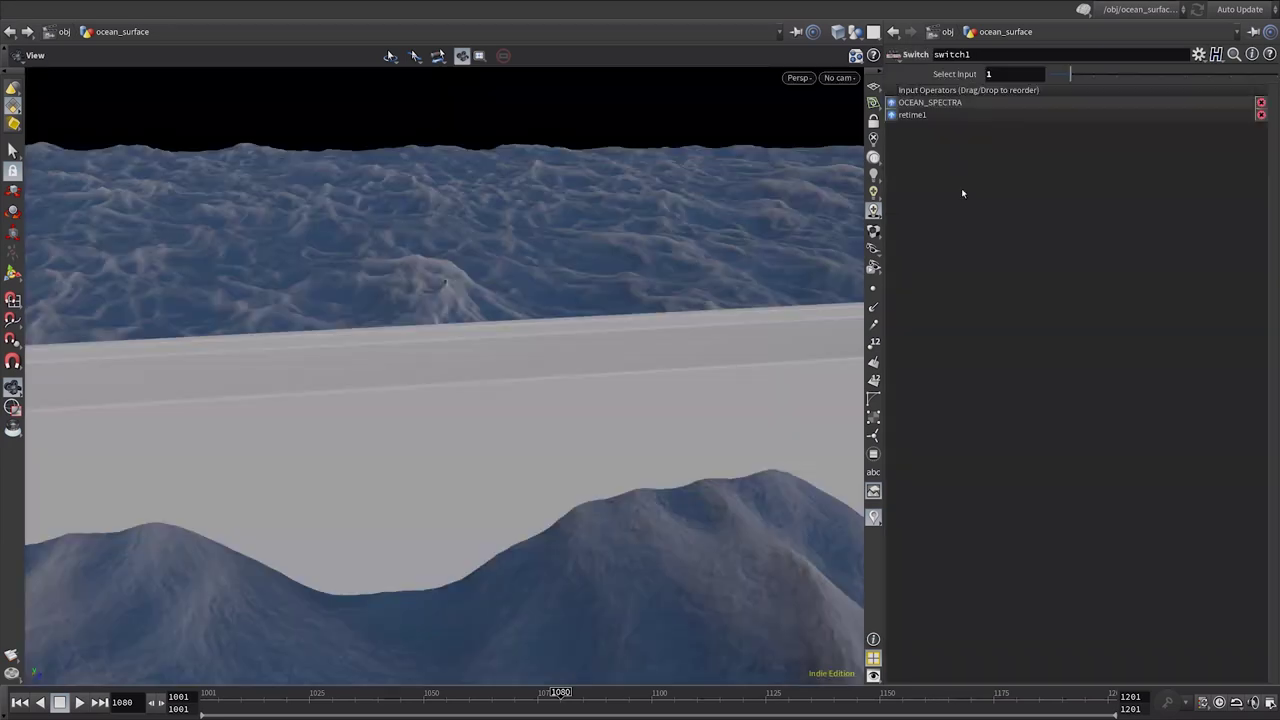
click(1047, 74)
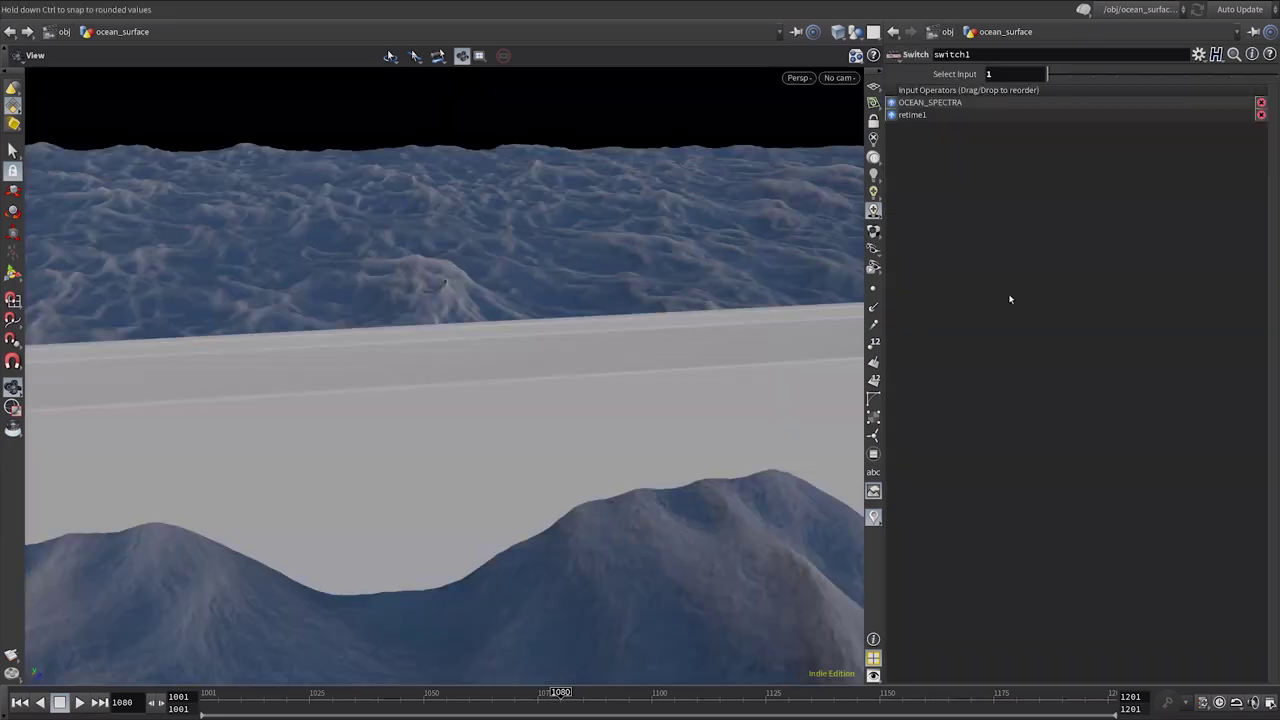
click(1070, 74)
click(1050, 79)
key(F9)
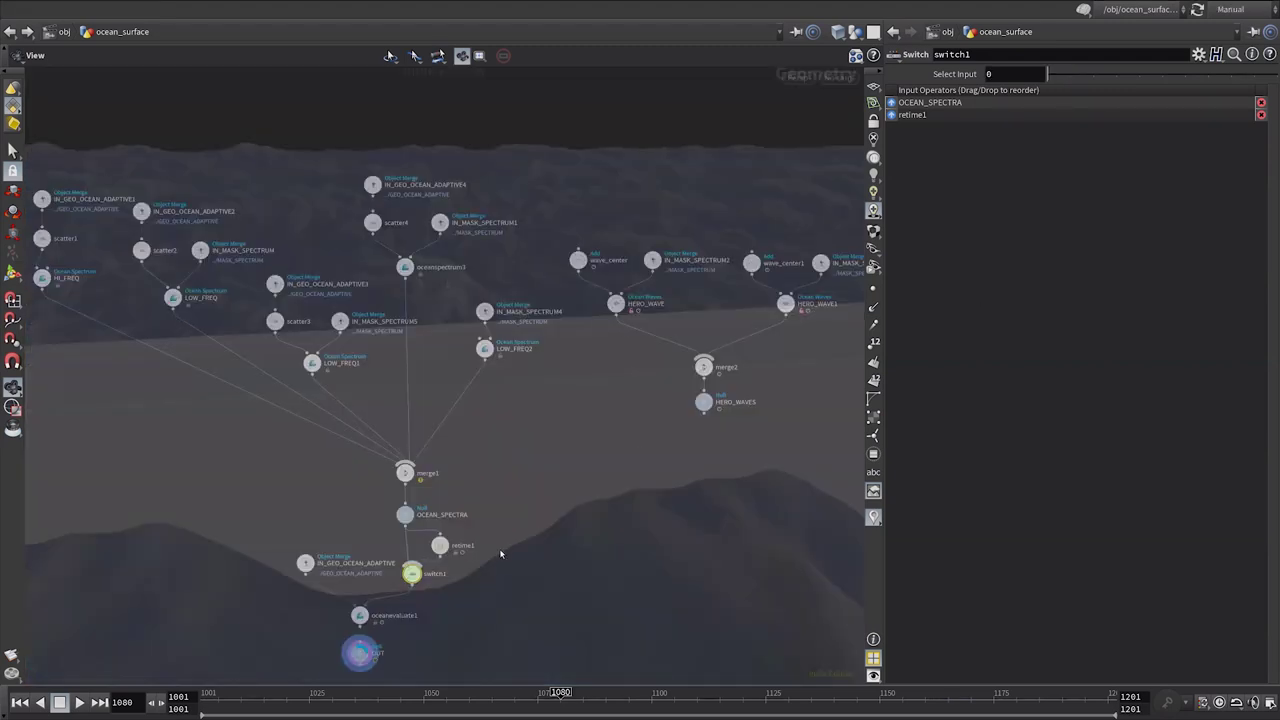
Step: Add a Time Shift node beside retime1
key(Tab)
text(ti)
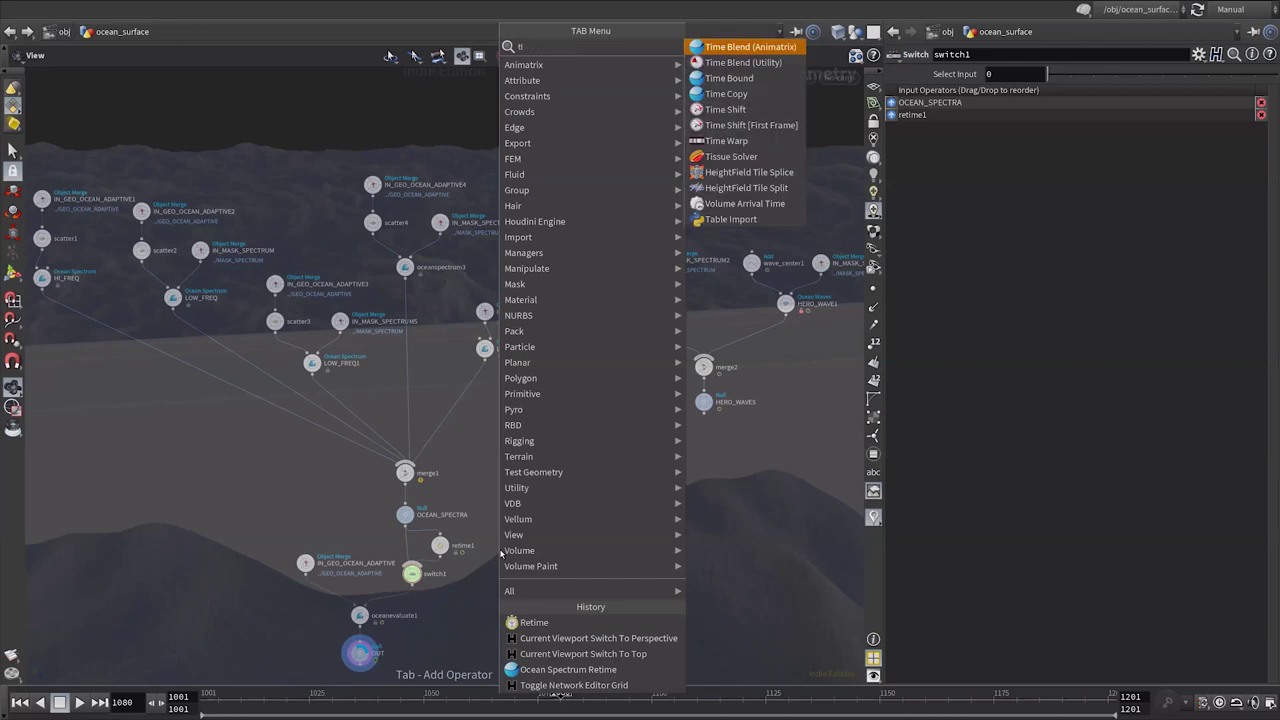
text(mes)
click(718, 57)
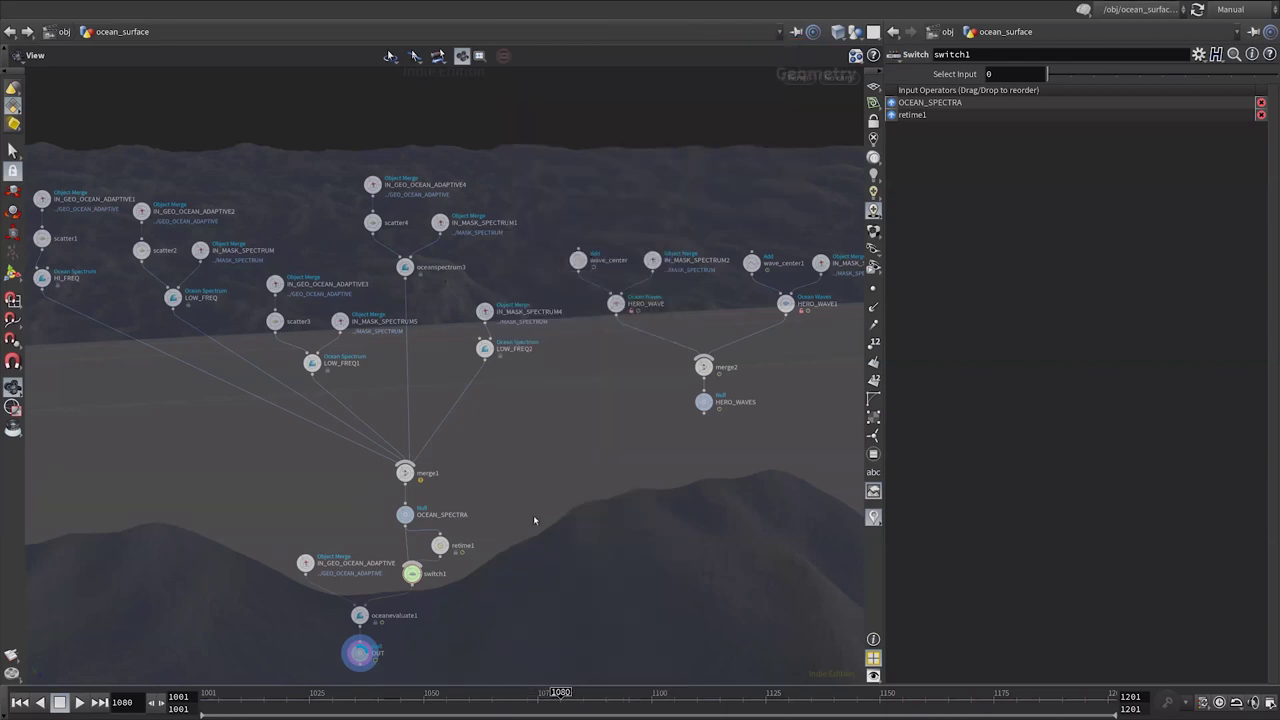
click(498, 547)
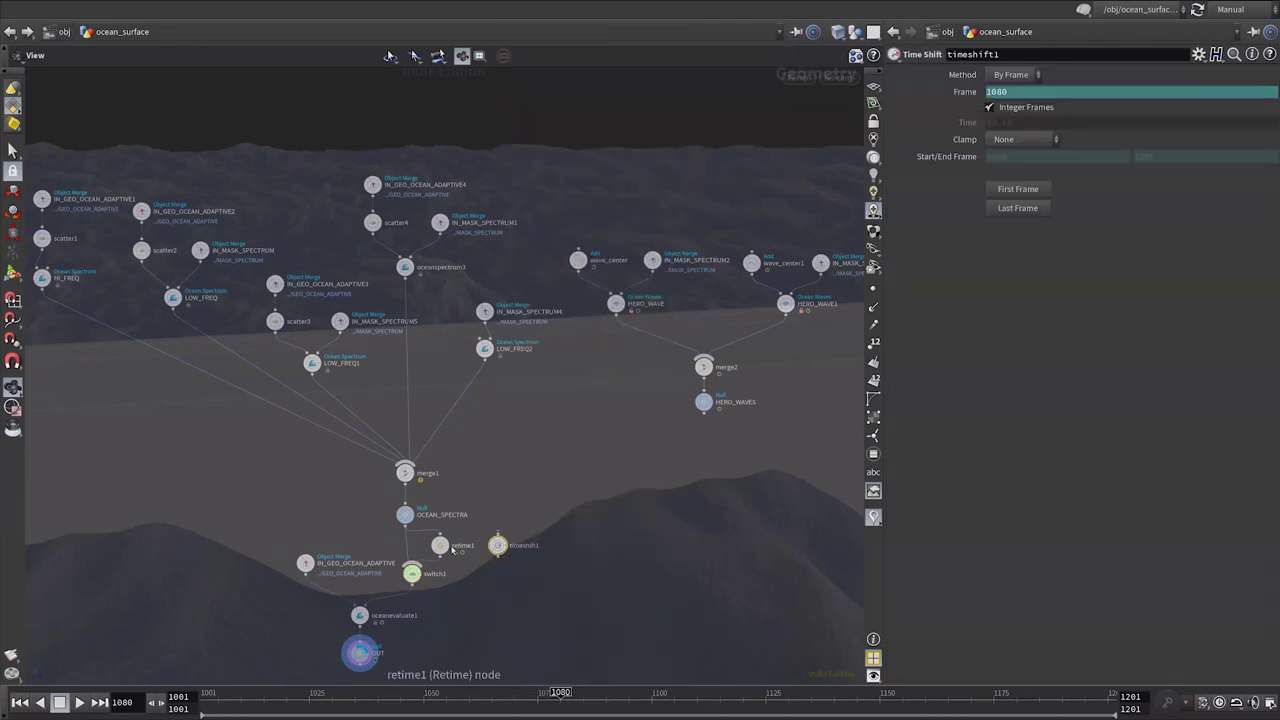
Step: Delete retime1 and put timeshift1 in its place between OCEAN_SPECTRA and switch1
click(441, 547)
key(Delete)
drag(415, 562, 495, 557)
drag(491, 549, 431, 550)
click(440, 546)
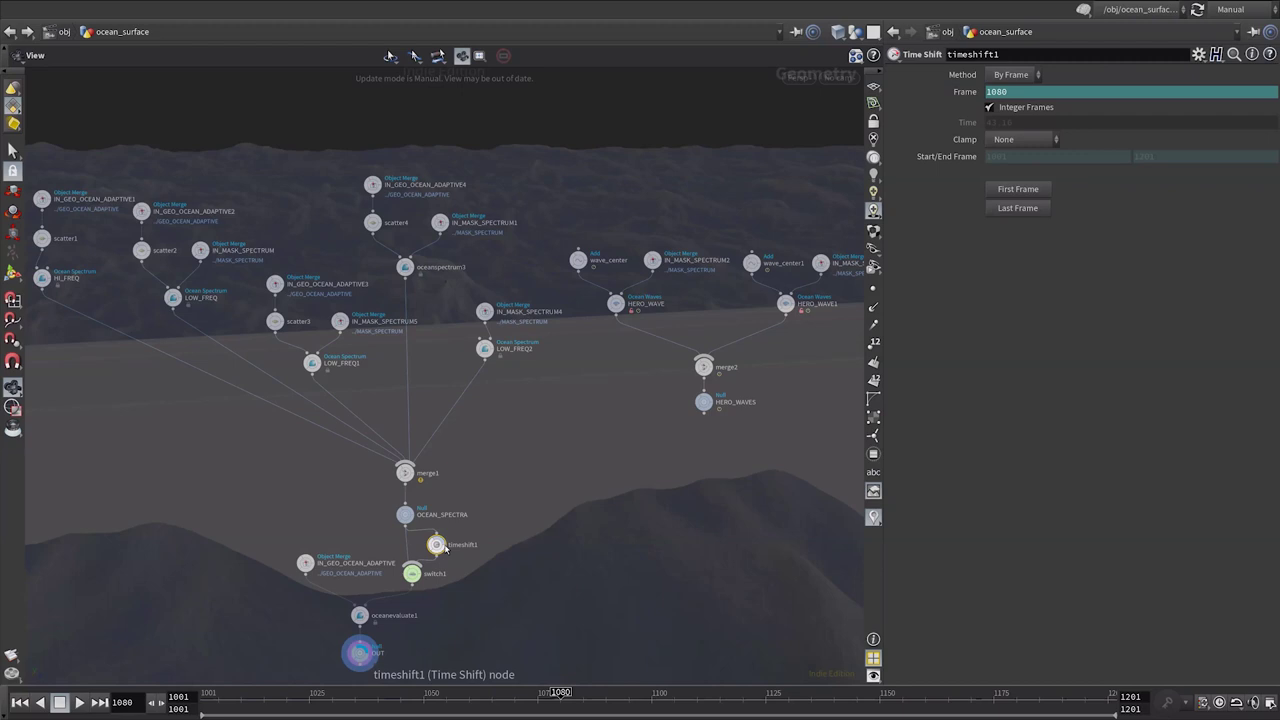
Step: Set timeshift1's frame to the last frame, $FEND, and check its evaluated value
click(1018, 208)
click(953, 97)
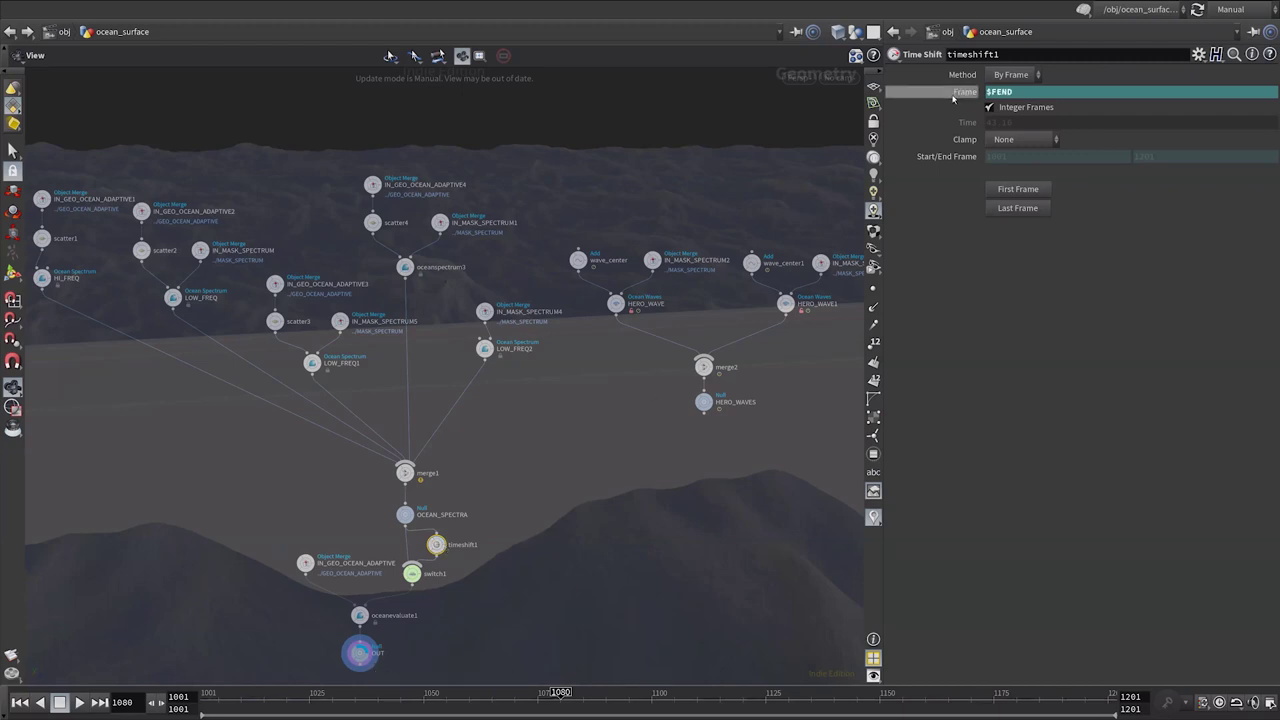
click(955, 92)
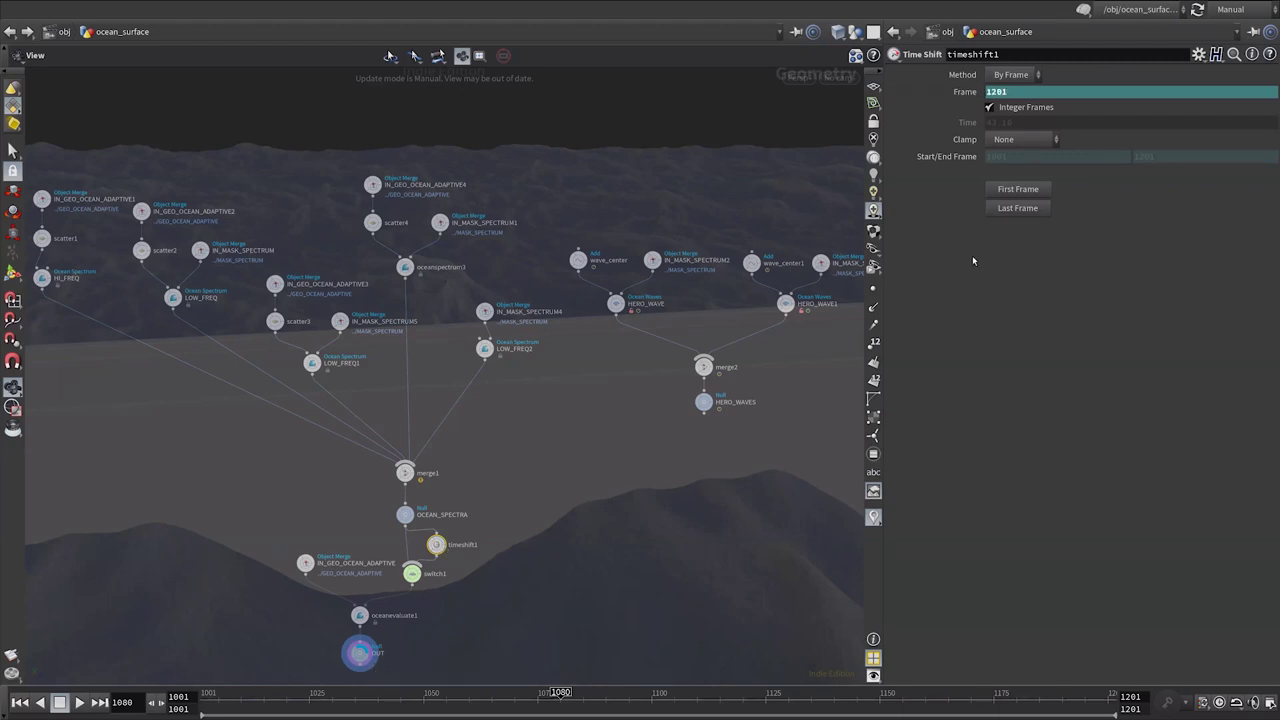
Step: Show only OCEAN_SPECTRA's name, timeoffset and timescale attributes in the geometry spreadsheet, and review their values for all spectra
click(438, 515)
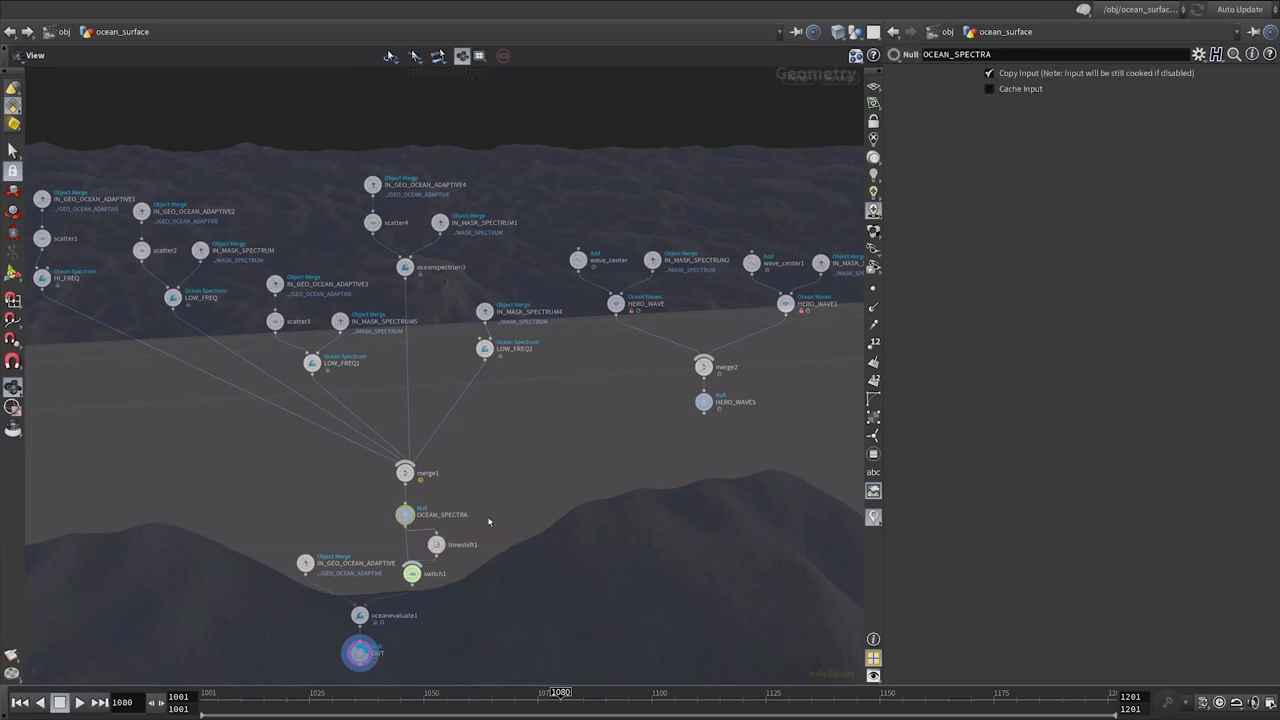
key(alt+8)
click(654, 501)
click(667, 146)
click(659, 504)
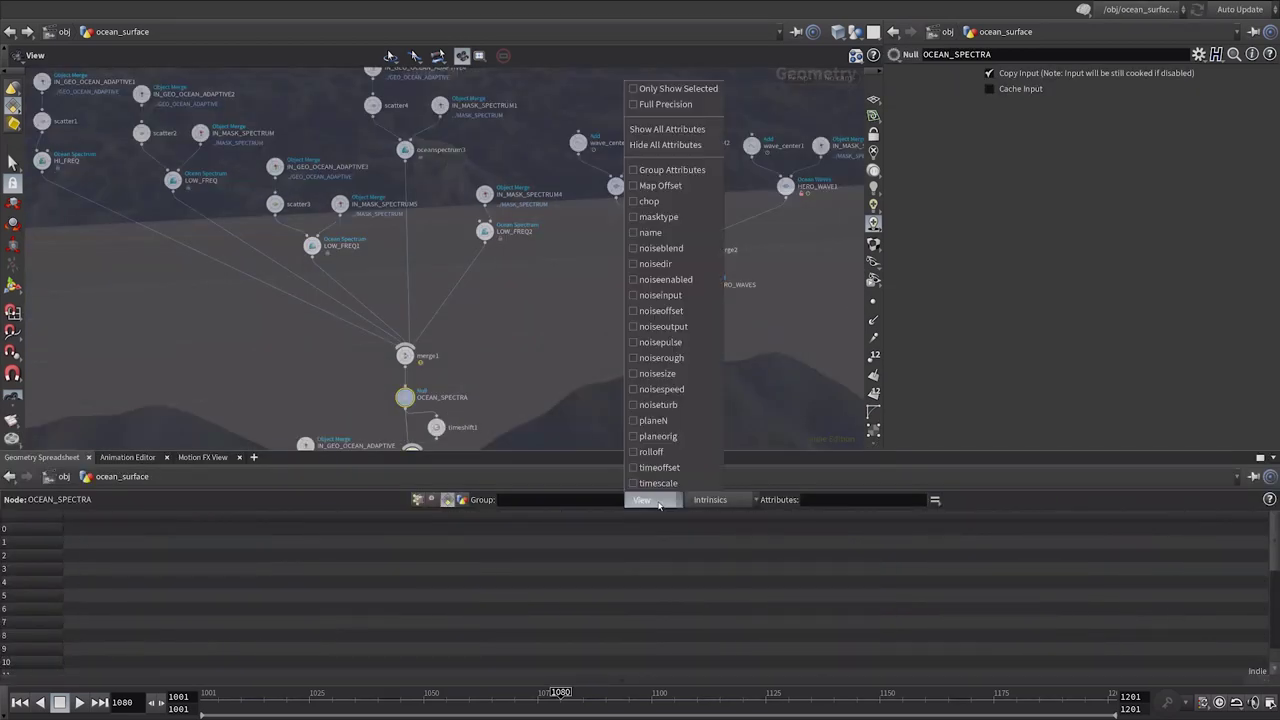
click(660, 467)
click(660, 483)
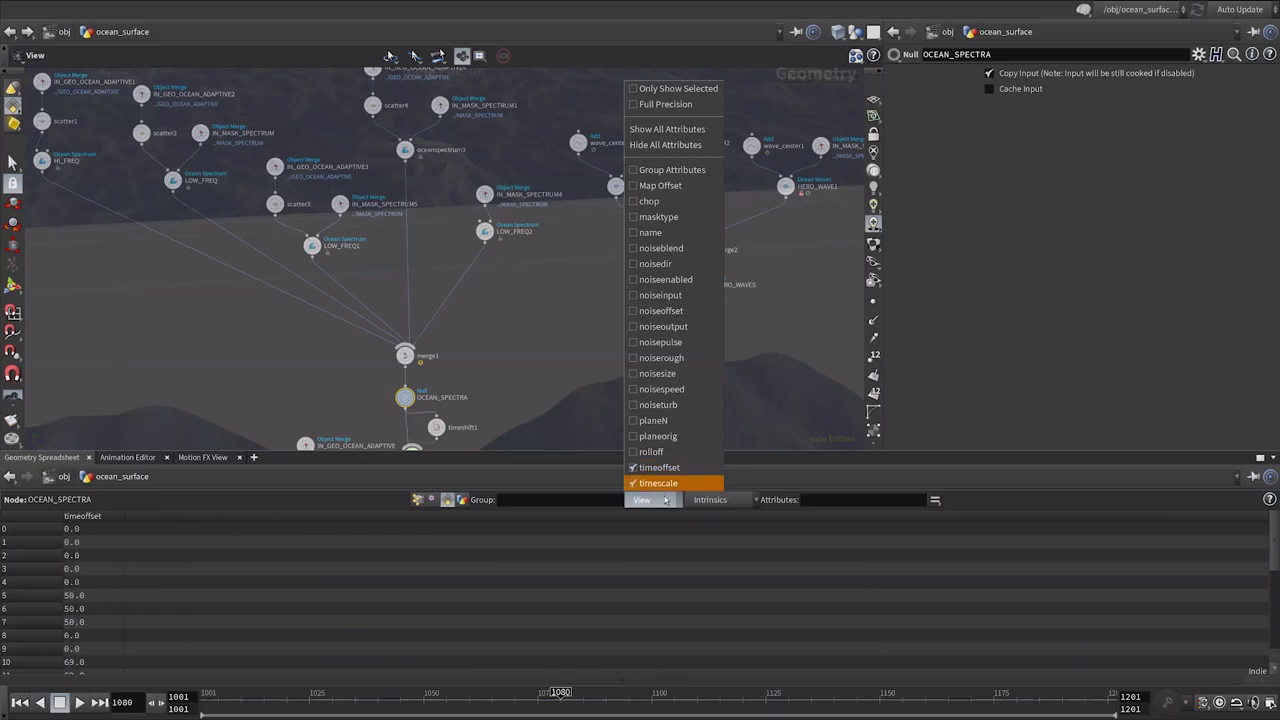
click(650, 232)
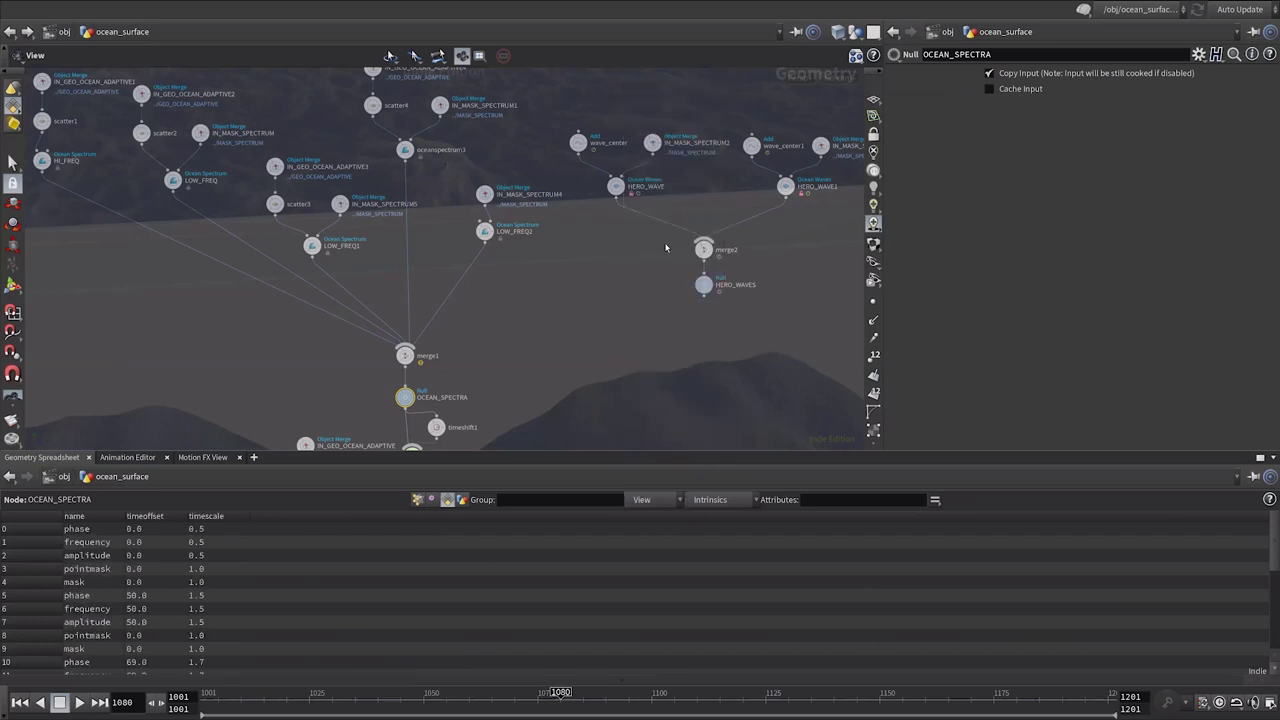
drag(1274, 541, 1270, 635)
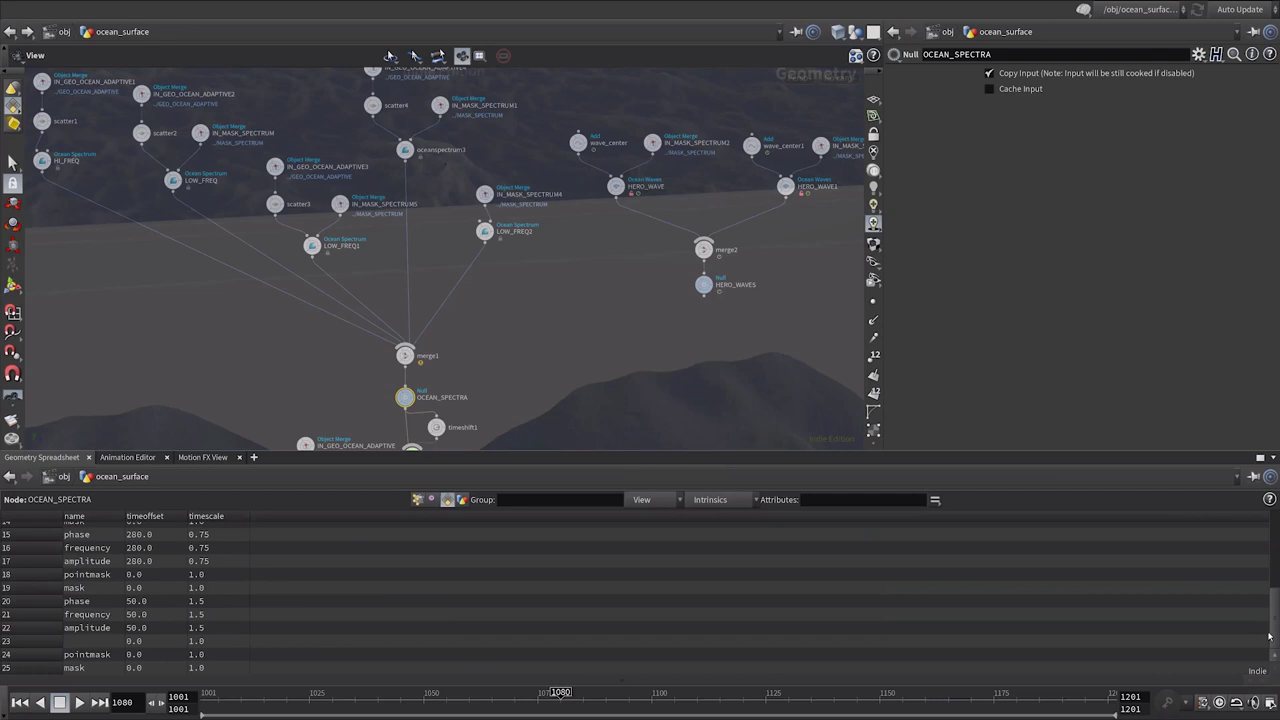
scroll(1270, 549, up, 2)
scroll(1270, 549, up, 3)
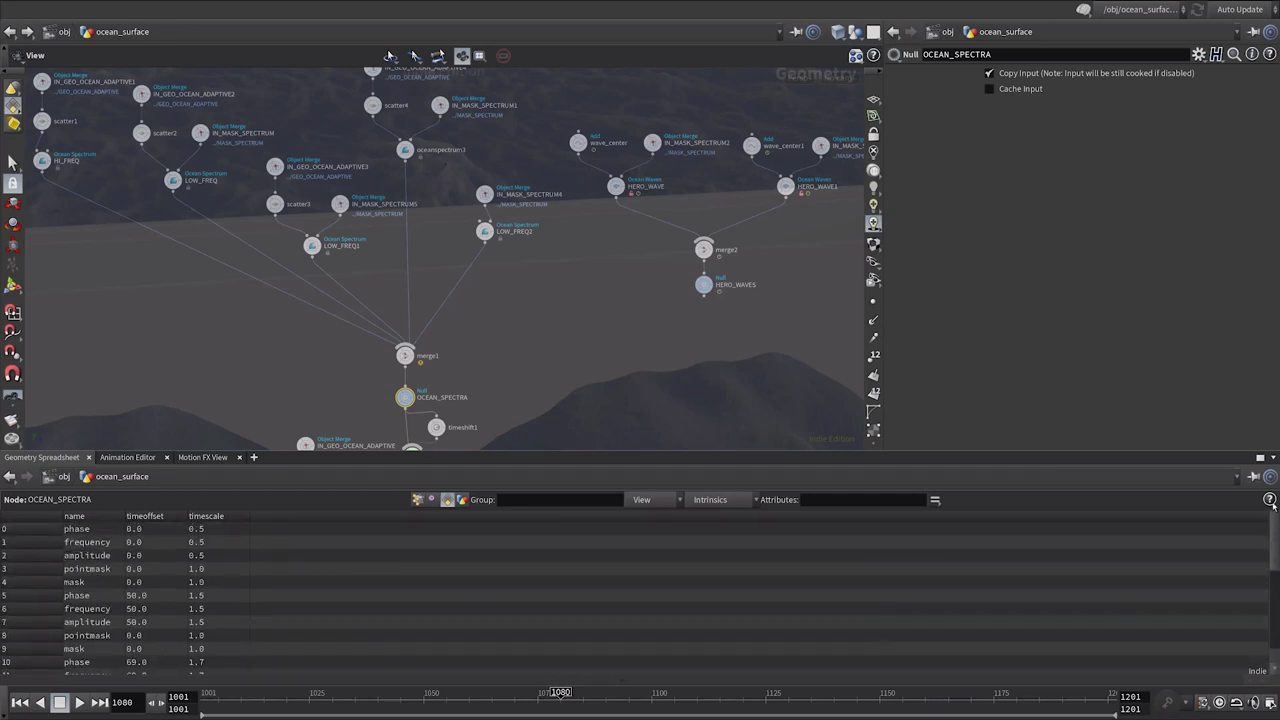
Step: Compare the timeoffset and timescale attributes of OCEAN_SPECTRA and timeshift1 in the geometry spreadsheet
click(436, 427)
click(404, 397)
click(436, 427)
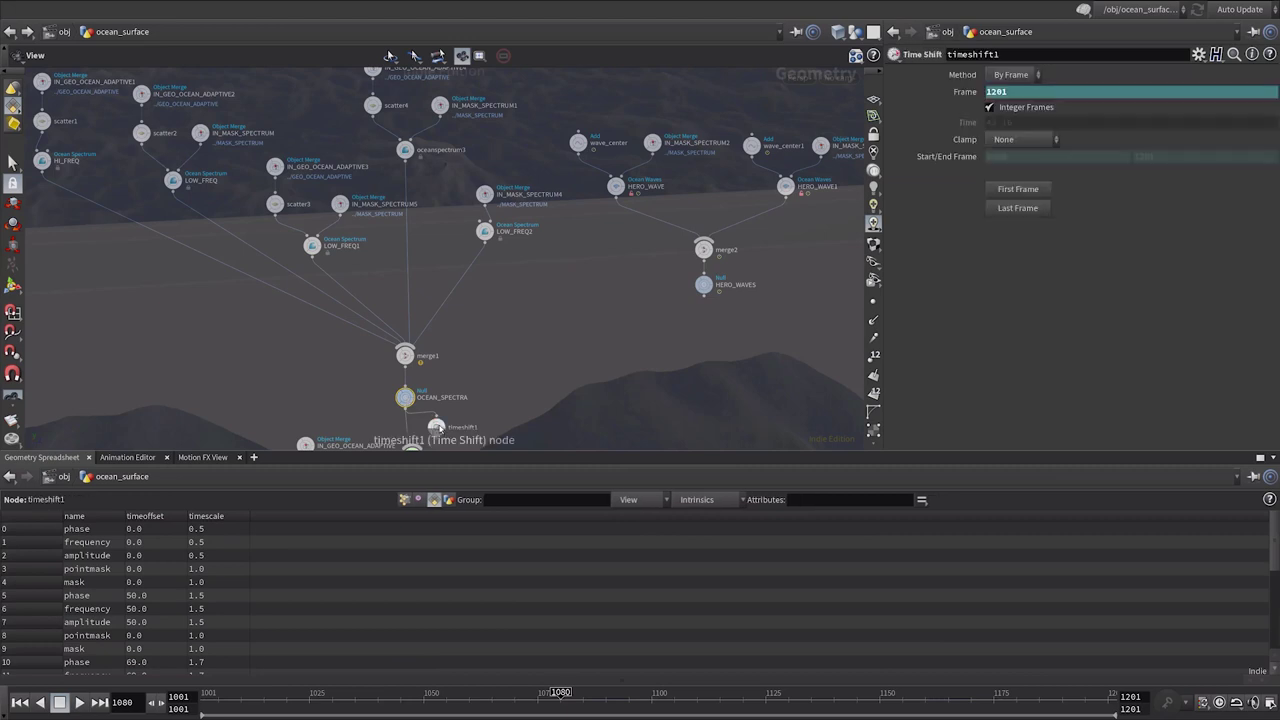
click(404, 397)
click(436, 427)
click(406, 398)
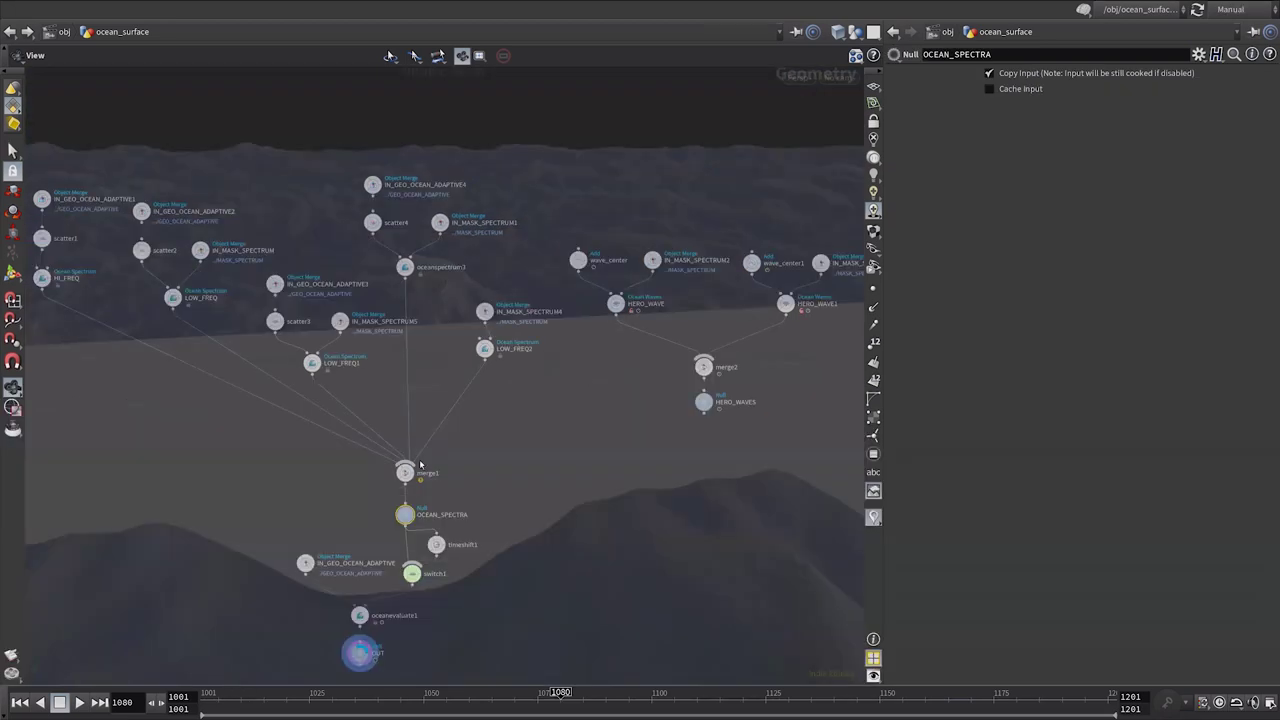
Step: Connect HERO_WAVES to merge1 and add a separate null named RETIME beside it
drag(420, 465, 703, 410)
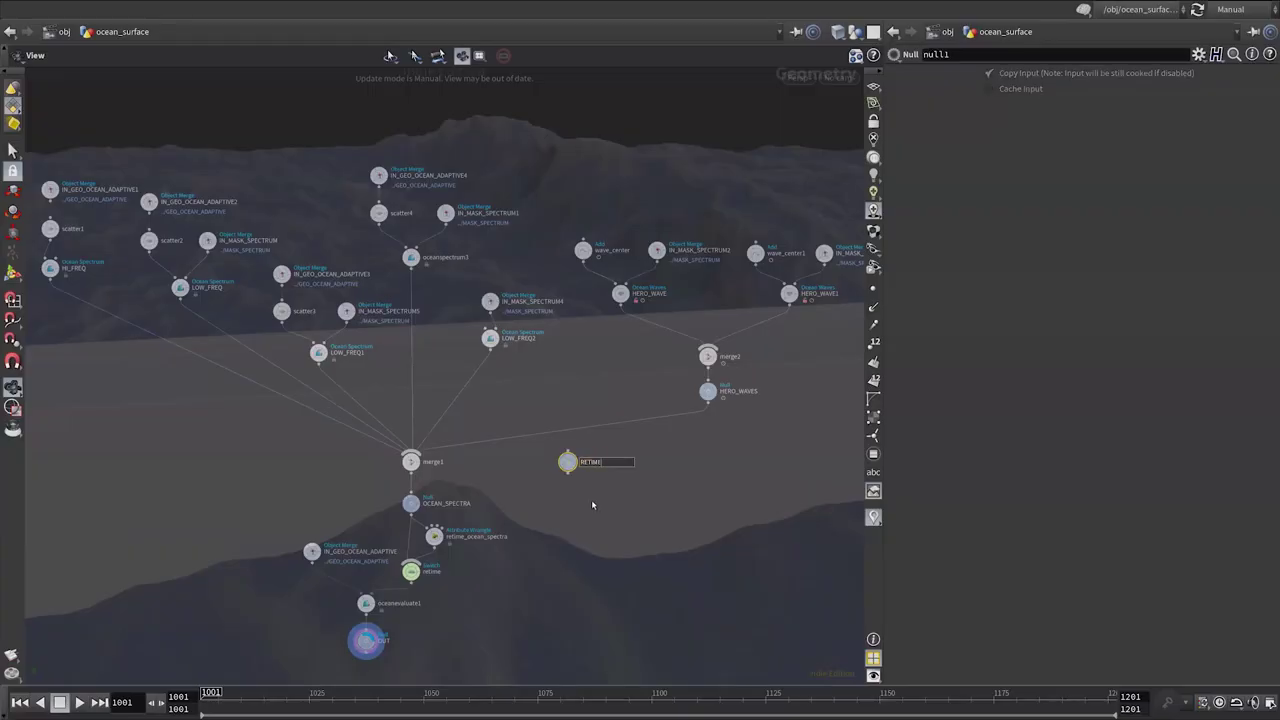
key(Return)
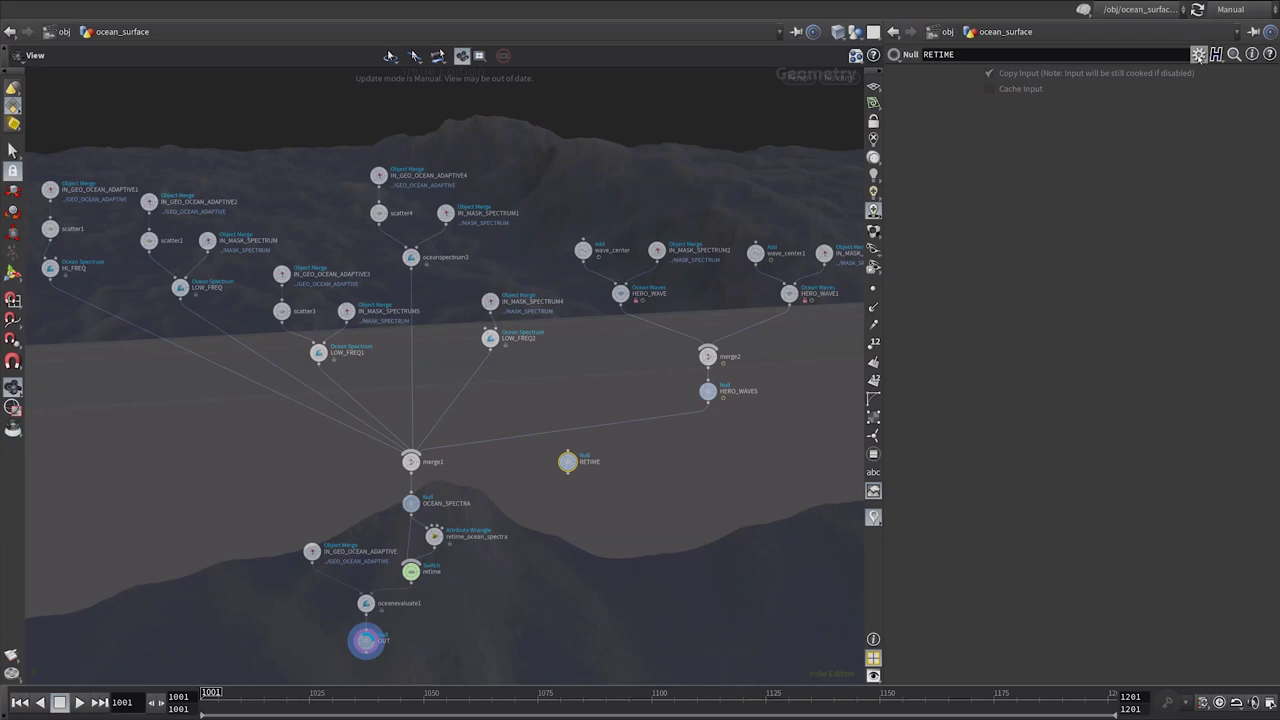
Step: Add a float parameter named speed, labelled Speed, to the RETIME null's parameter interface
click(1198, 56)
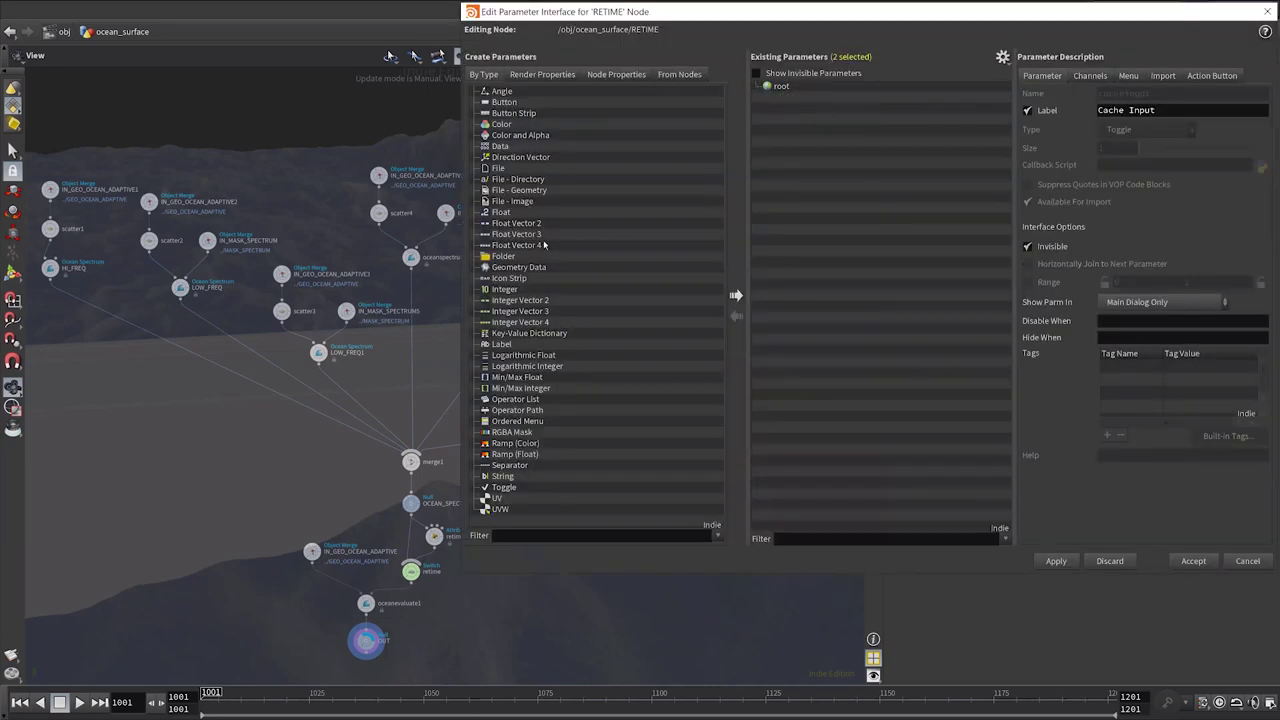
drag(503, 214, 790, 88)
double_click(1140, 94)
text(spee)
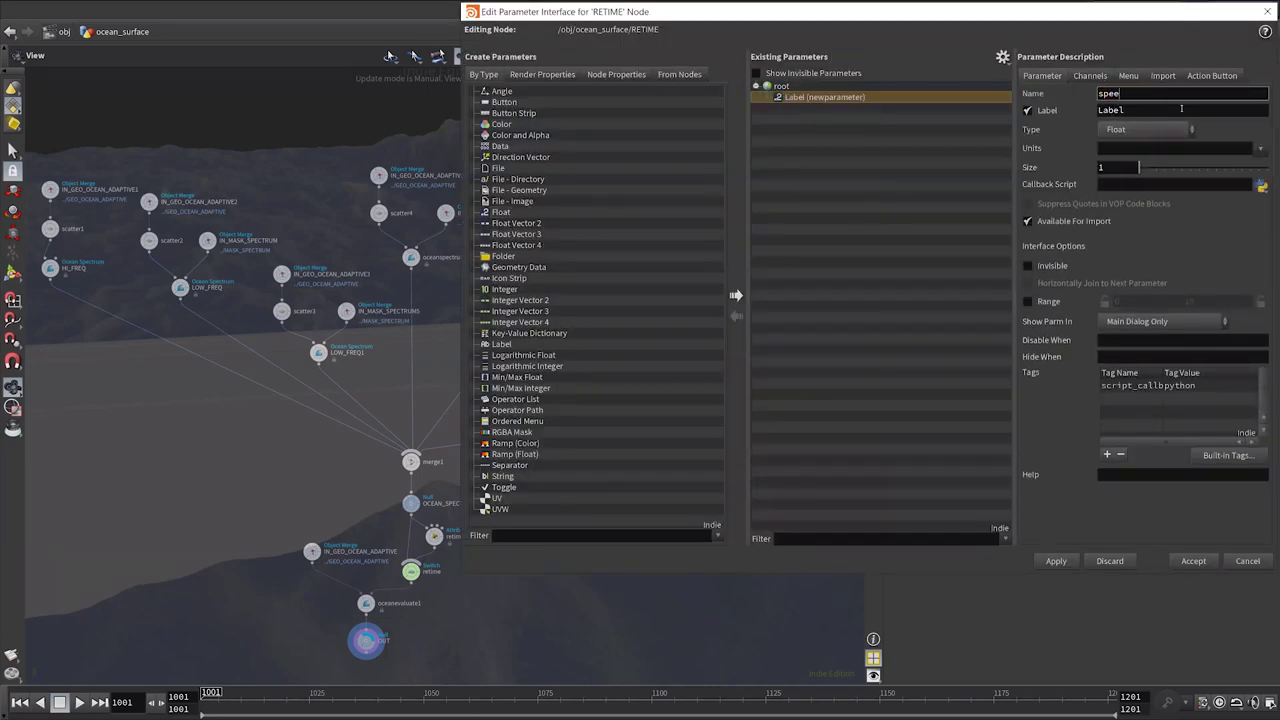
text(d)
key(Return)
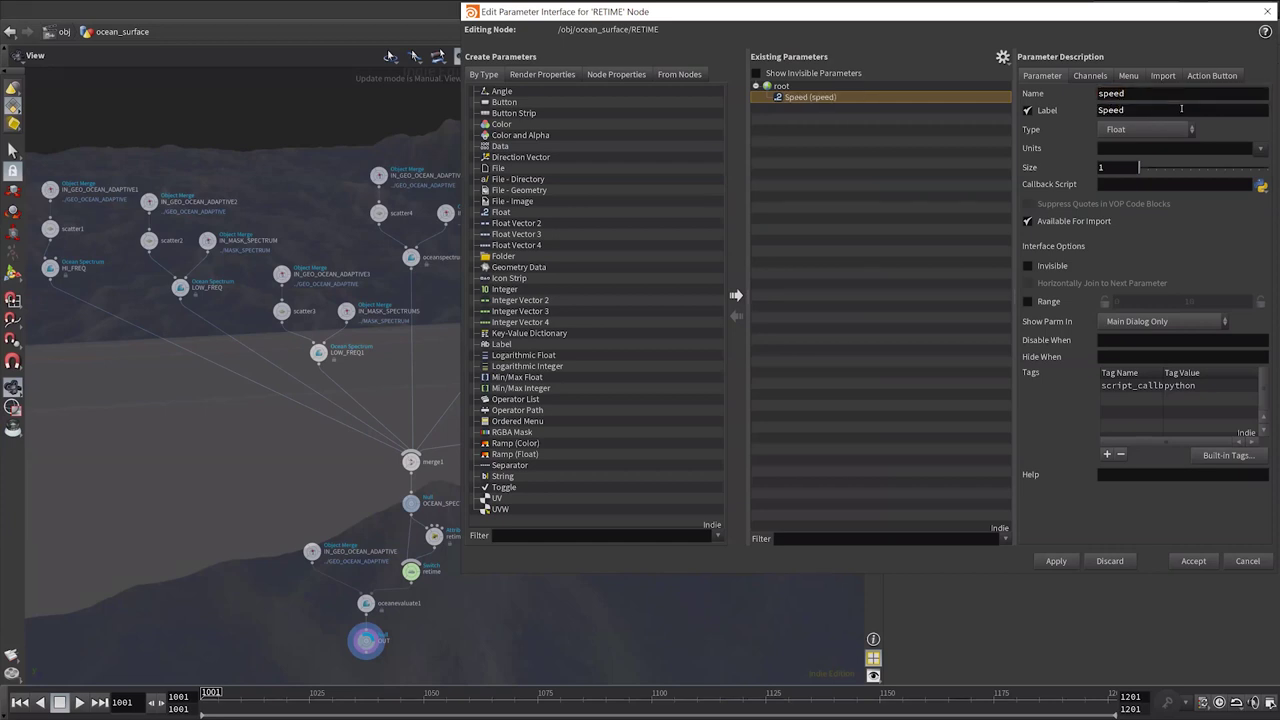
Step: Give the Speed parameter a default of 1 and a range of 0 to 3, and accept the interface changes
click(1090, 75)
click(1042, 76)
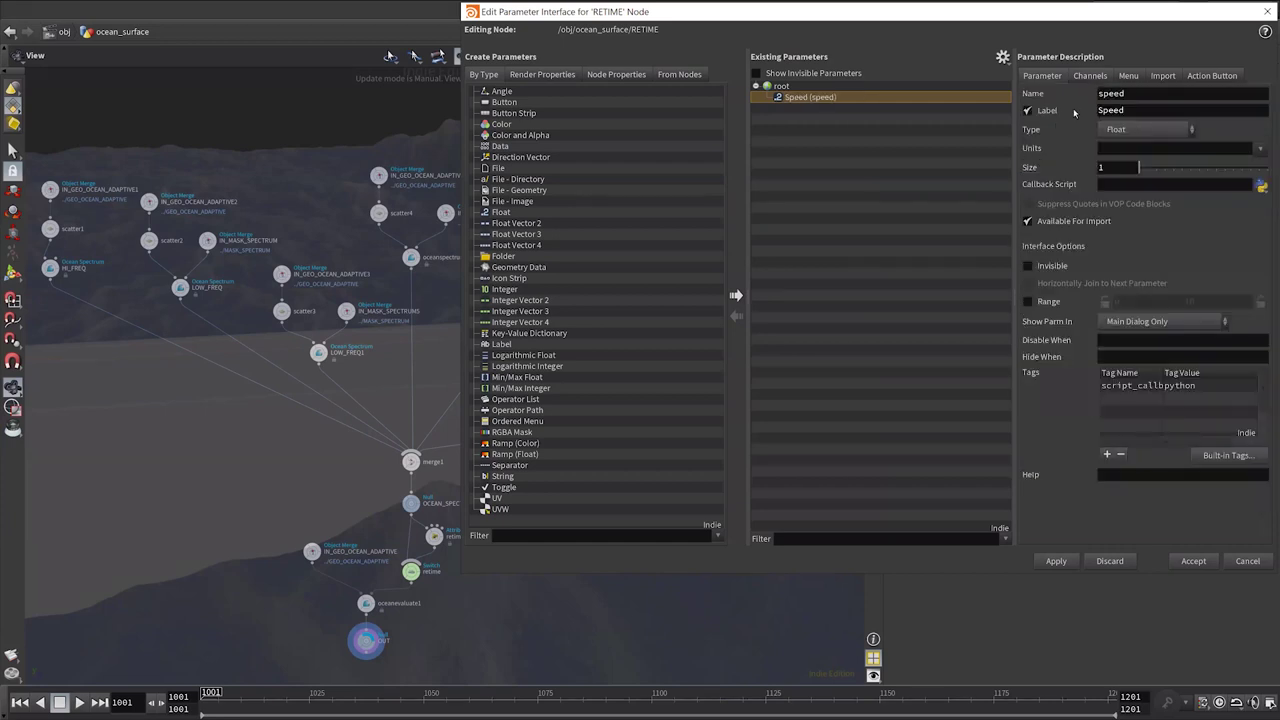
double_click(1189, 301)
text(3)
key(Tab)
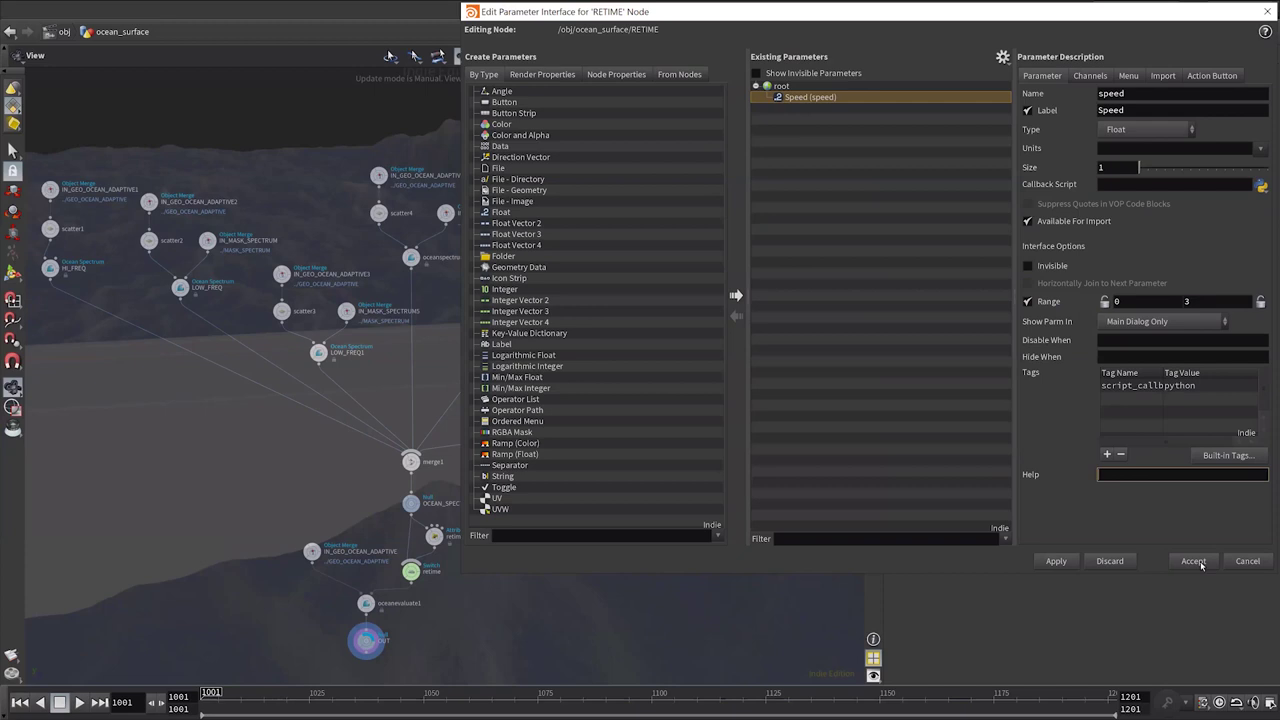
click(1193, 561)
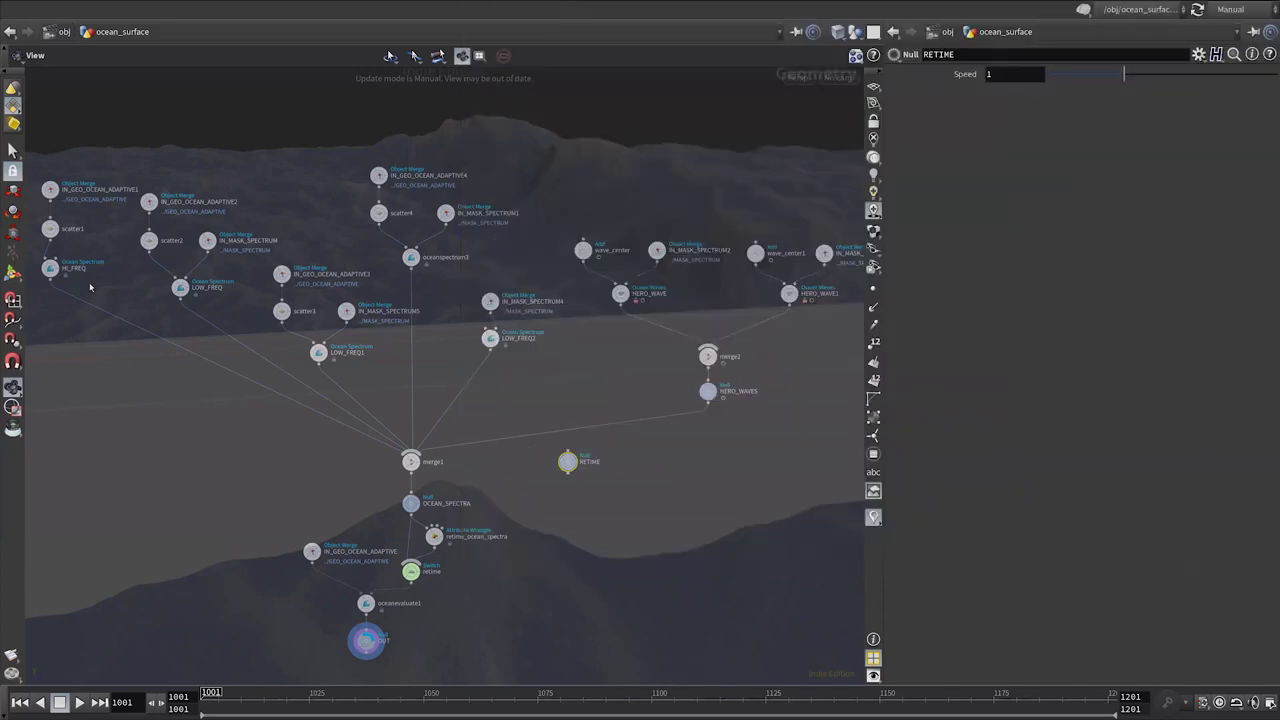
Step: Link the Time Scale of HI_FREQ and LOW_FREQ to RETIME's speed, using 1.5 * ch("../RETIME/speed") for LOW_FREQ
click(50, 269)
click(957, 196)
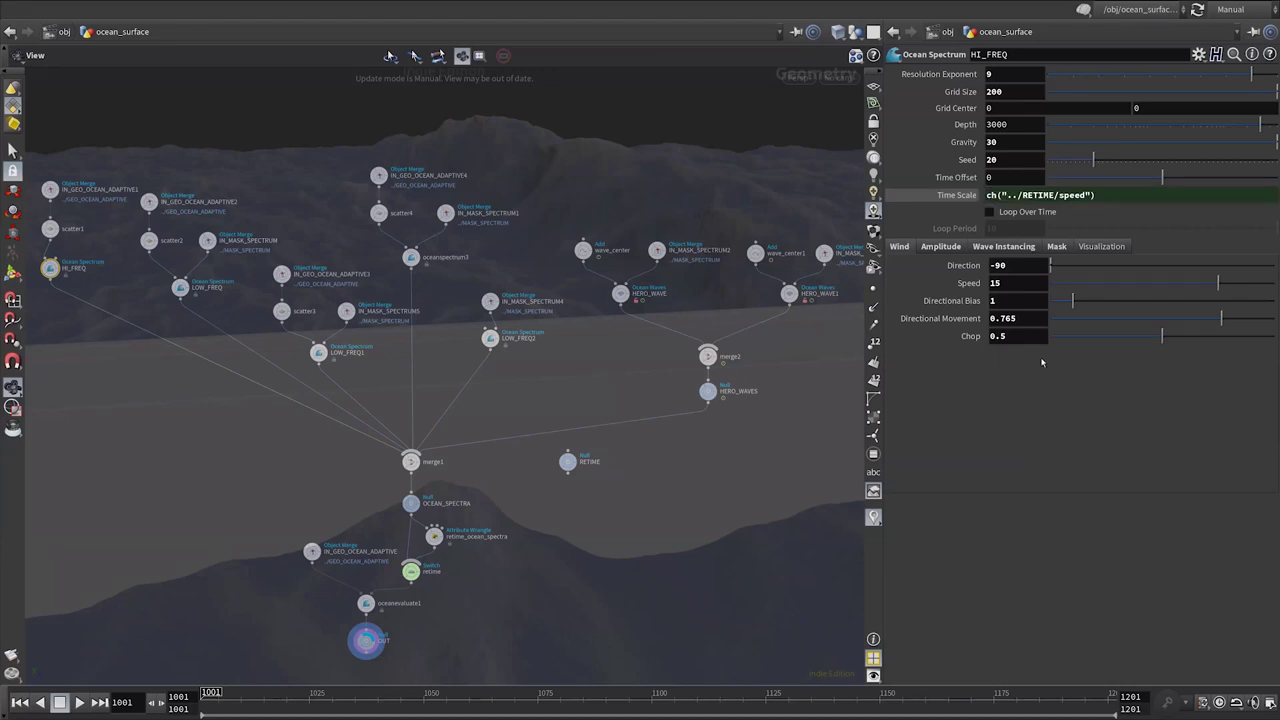
key(ctrl+z)
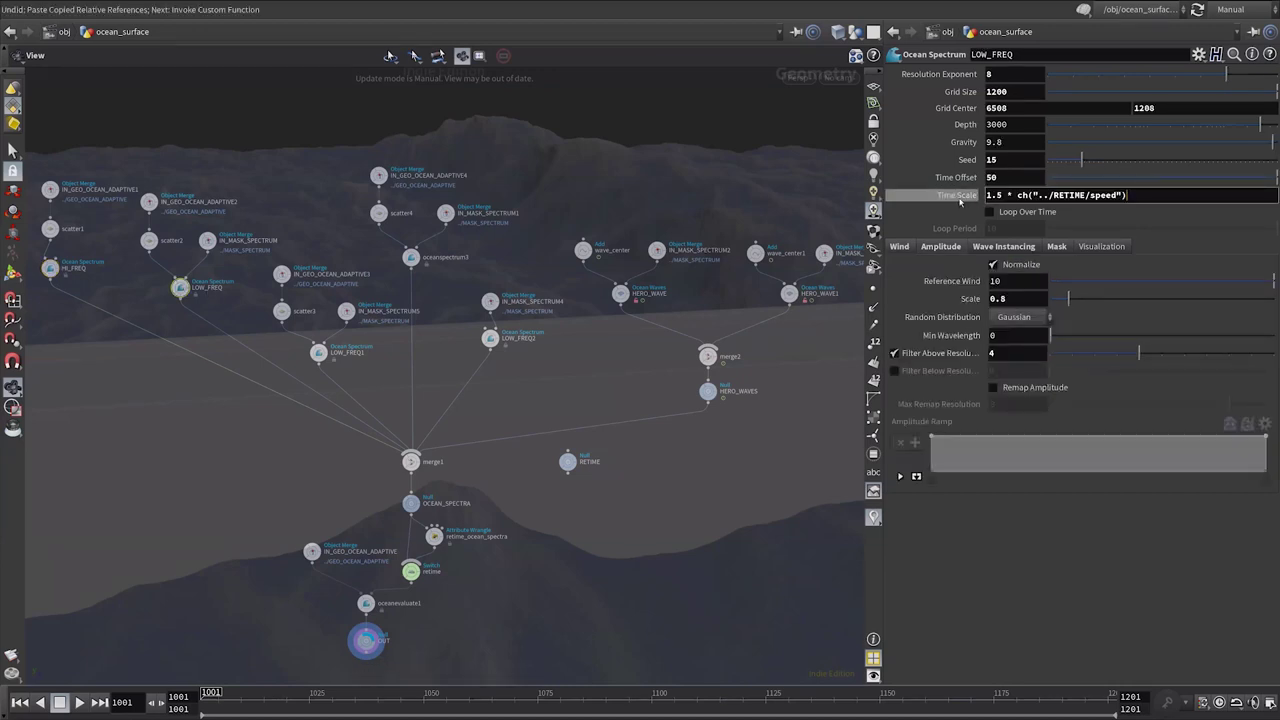
click(960, 202)
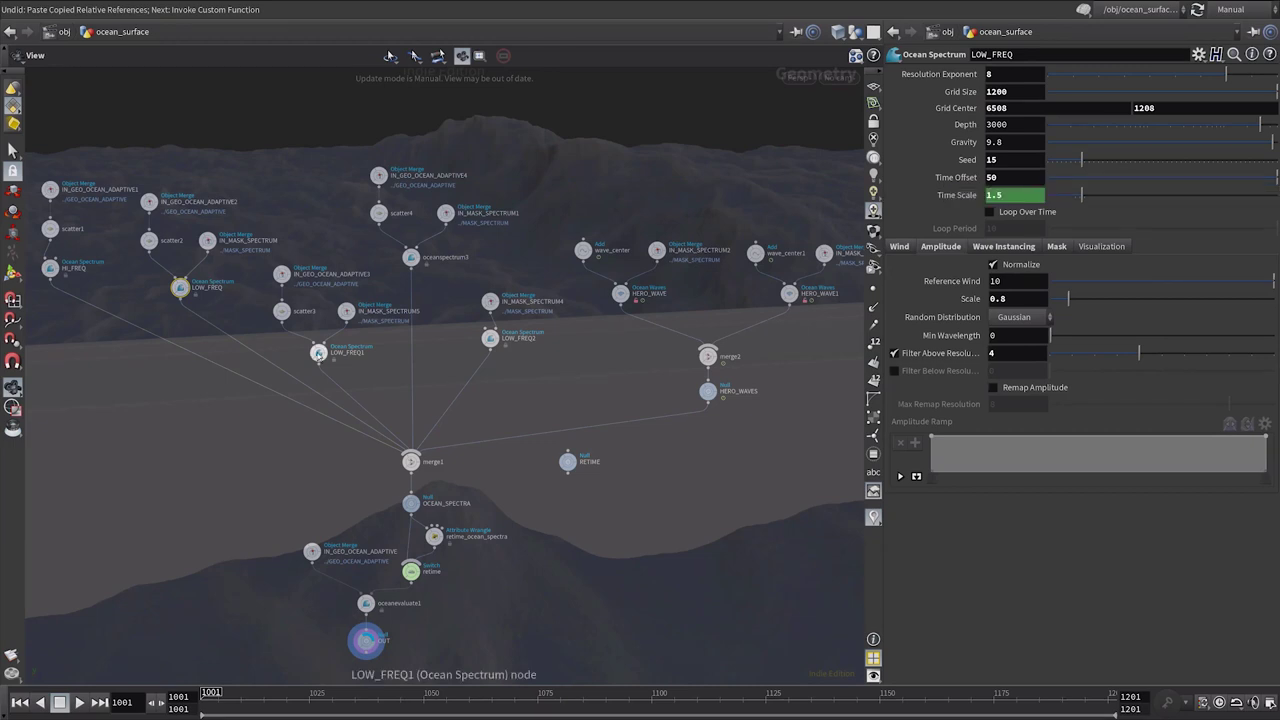
Step: Multiply the Time Scale of LOW_FREQ1, oceanspectrum3 and LOW_FREQ2 by RETIME's speed channel
click(318, 352)
click(411, 258)
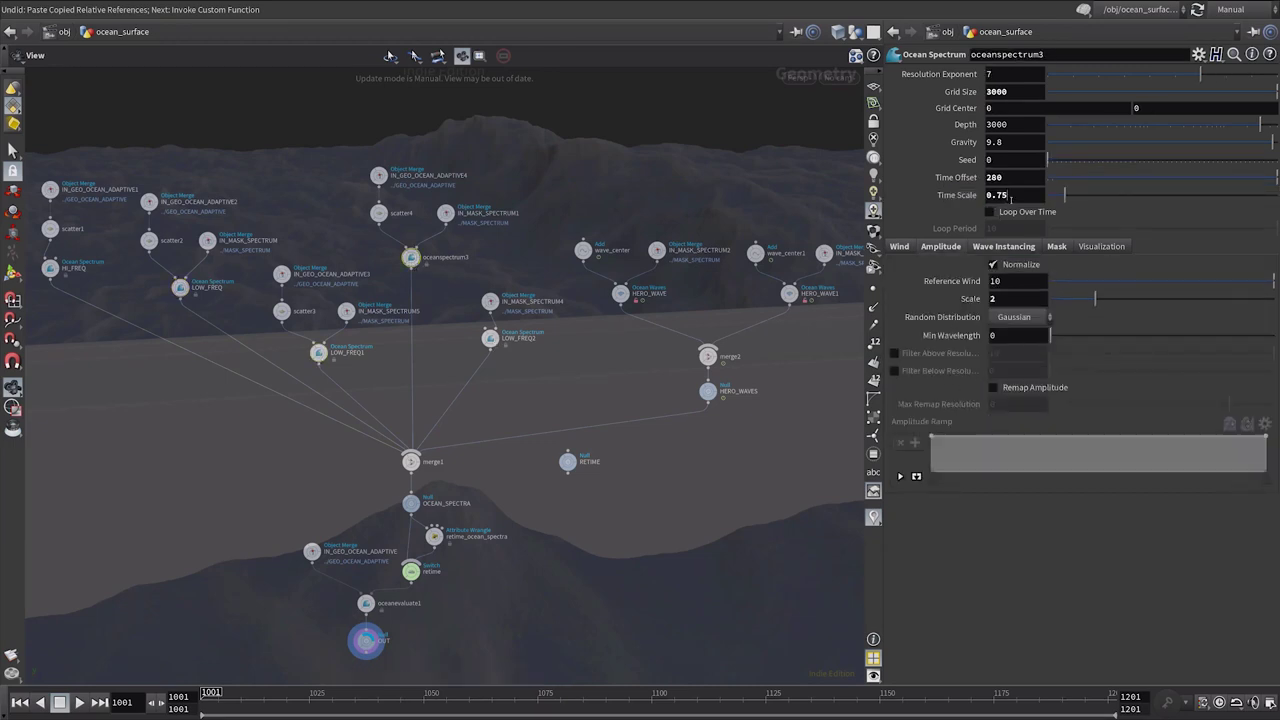
click(500, 338)
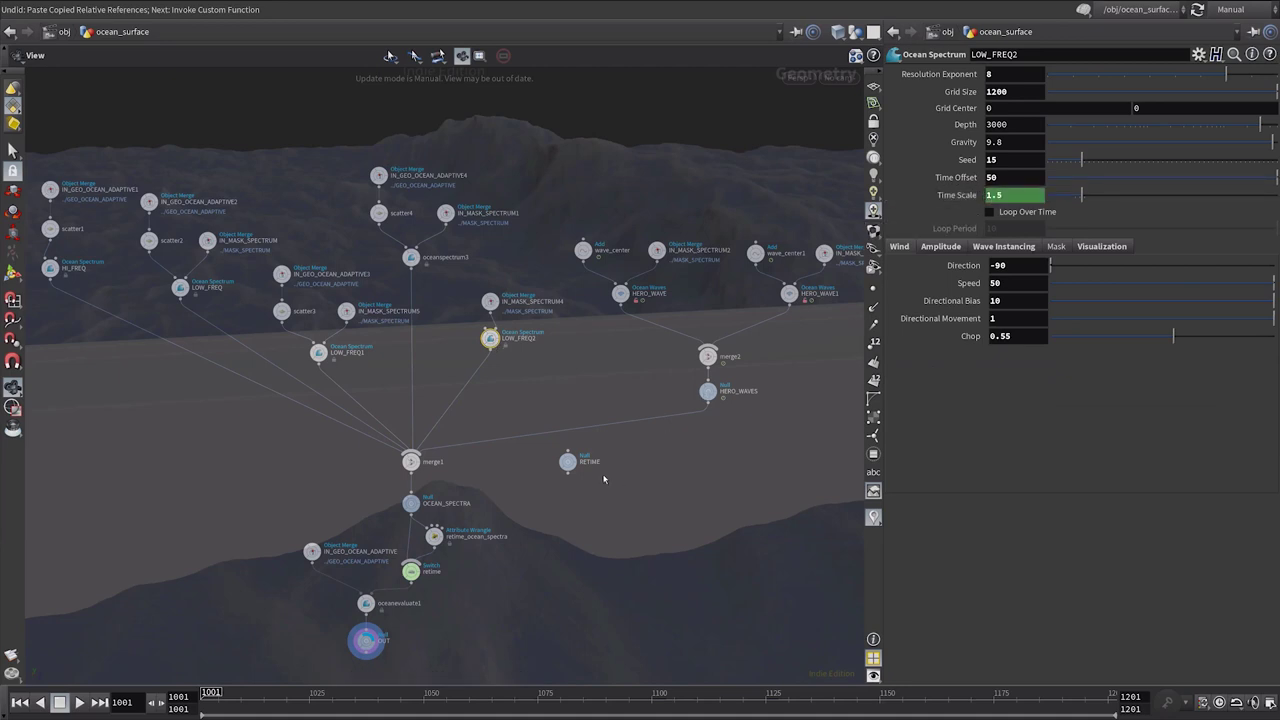
Step: Colour the RETIME null yellow
click(576, 469)
key(c)
click(835, 603)
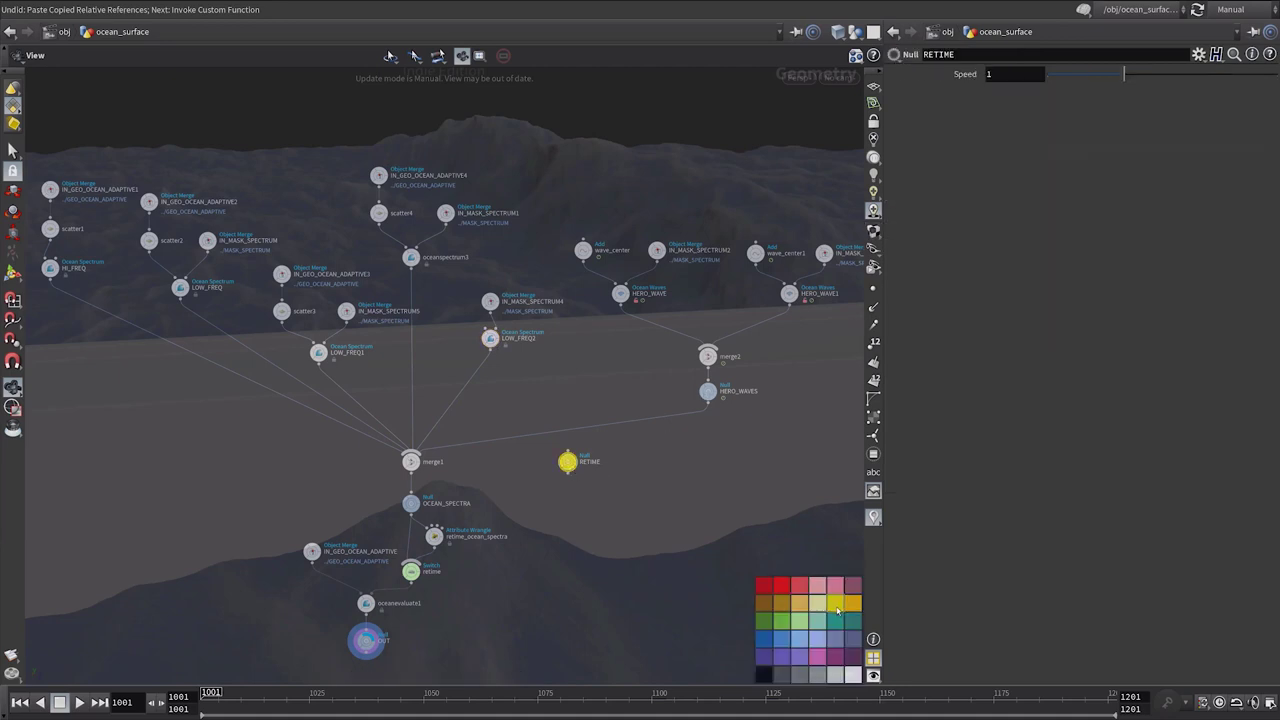
Step: Test RETIME's Speed on the ocean surface by scrubbing it to 1.1 and setting it to 2
key(shift+d)
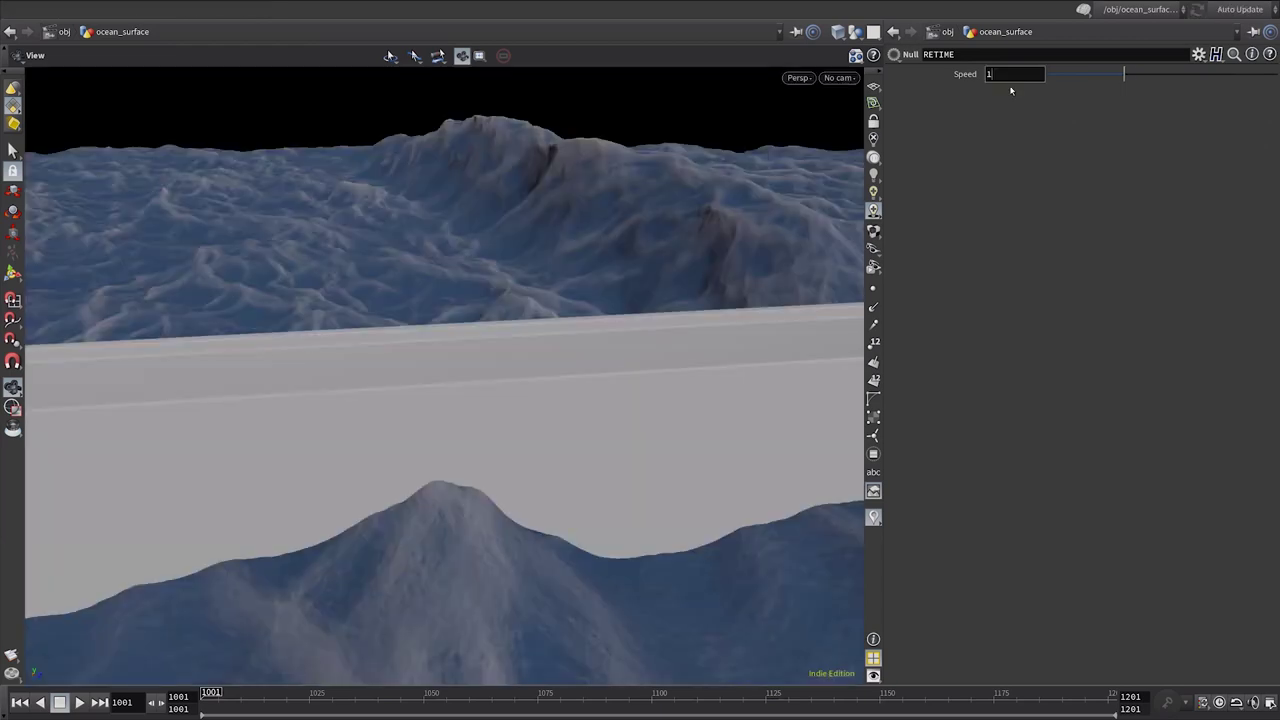
middle_drag(1010, 78, 995, 126)
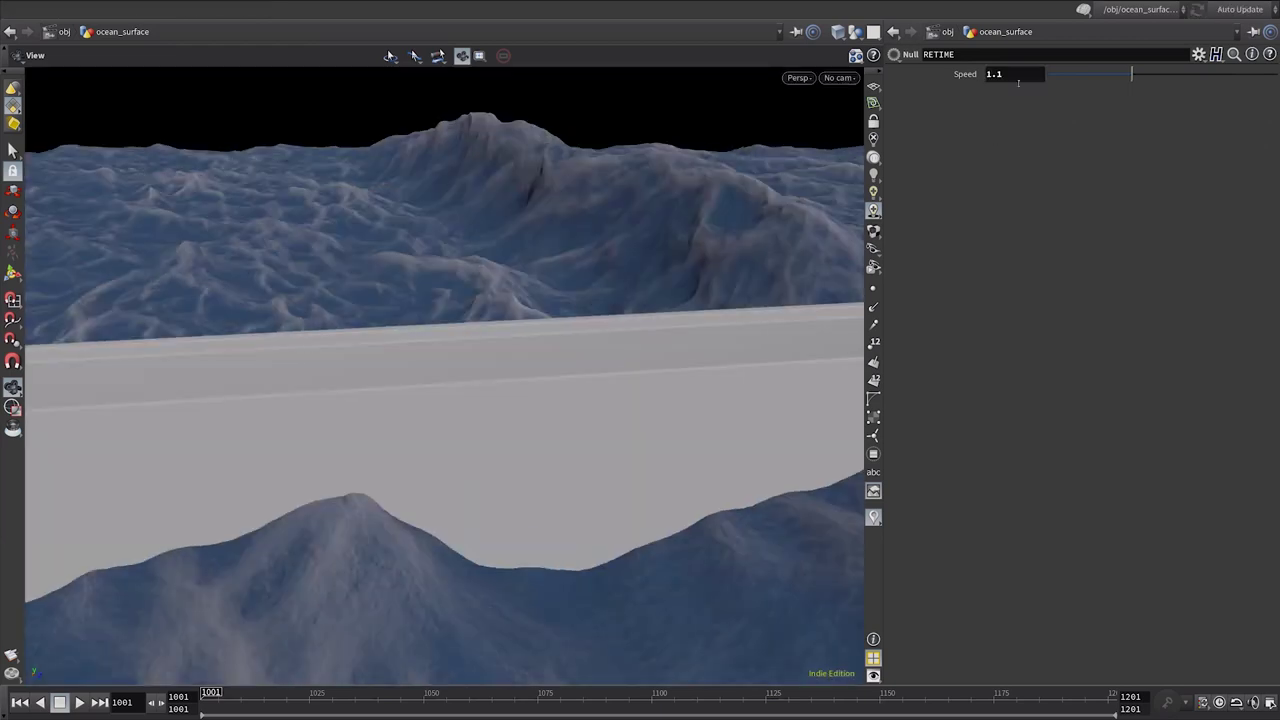
double_click(1003, 74)
text(2)
key(Return)
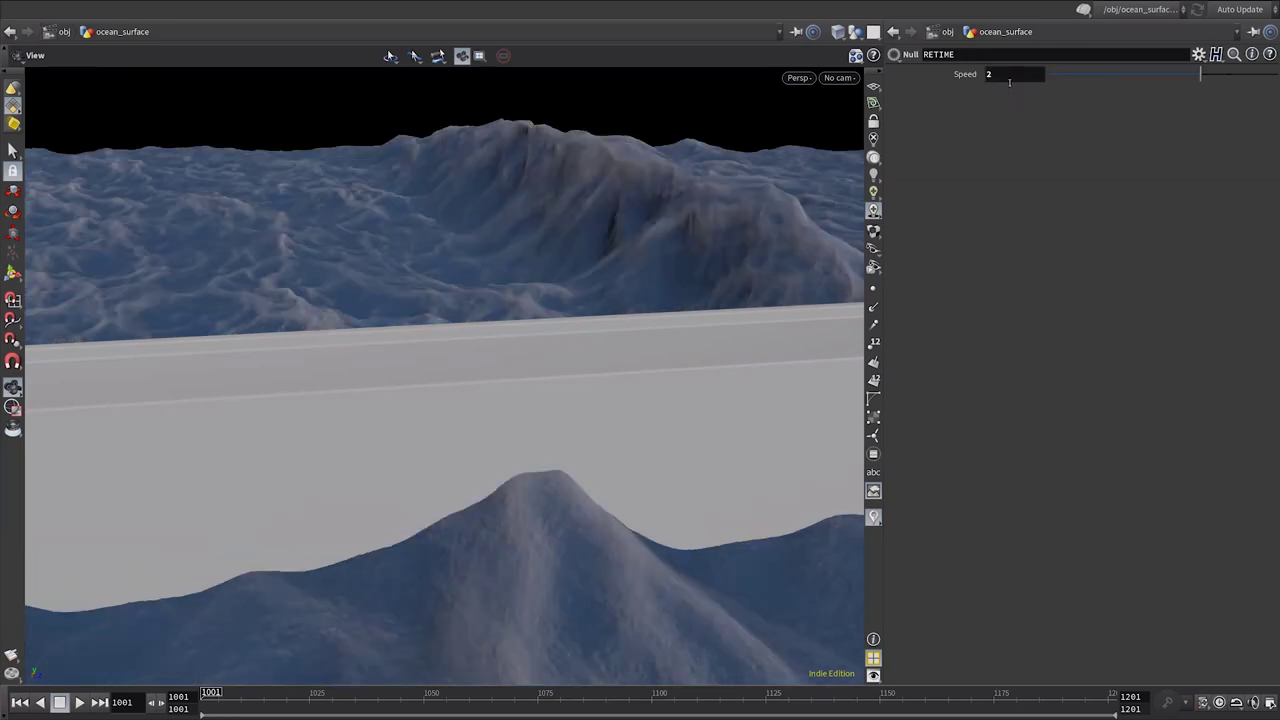
Step: Set RETIME's Speed to 3
drag(1004, 76, 980, 75)
text(3)
key(Return)
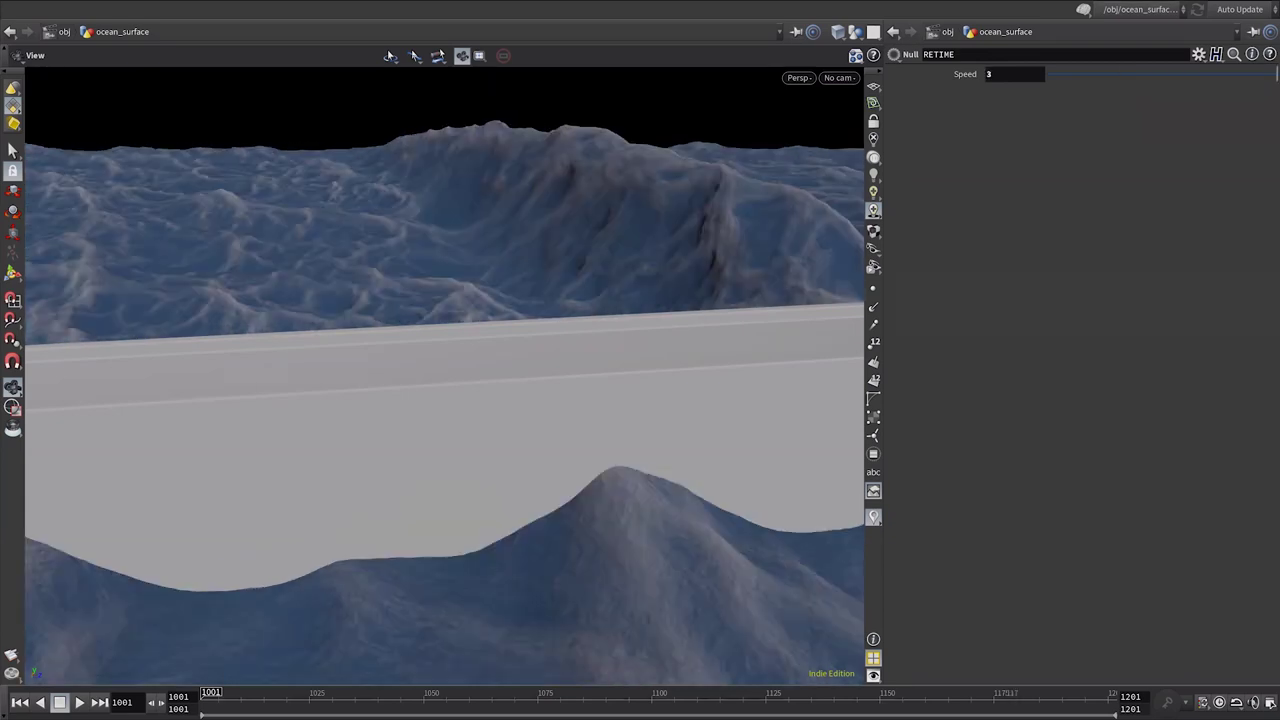
mouse_move(1277, 73)
mouse_down()
mouse_move(1124, 73)
mouse_move(1277, 73)
mouse_up()
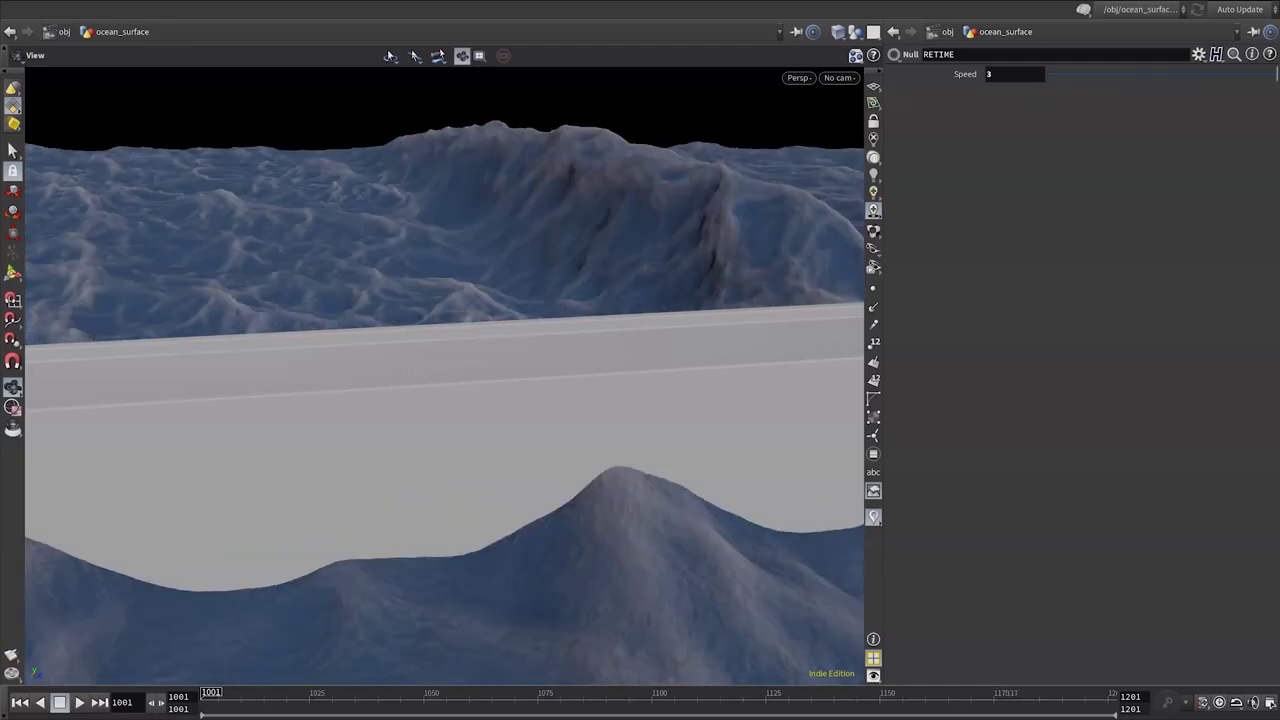
Step: Undo and redo the last Speed change repeatedly to compare the ocean surface at both speeds
key(ctrl+y)
key(ctrl+z)
key(ctrl+y)
key(ctrl+y)
key(ctrl+z)
key(ctrl+y)
key(ctrl+z)
key(ctrl+y)
key(ctrl+z)
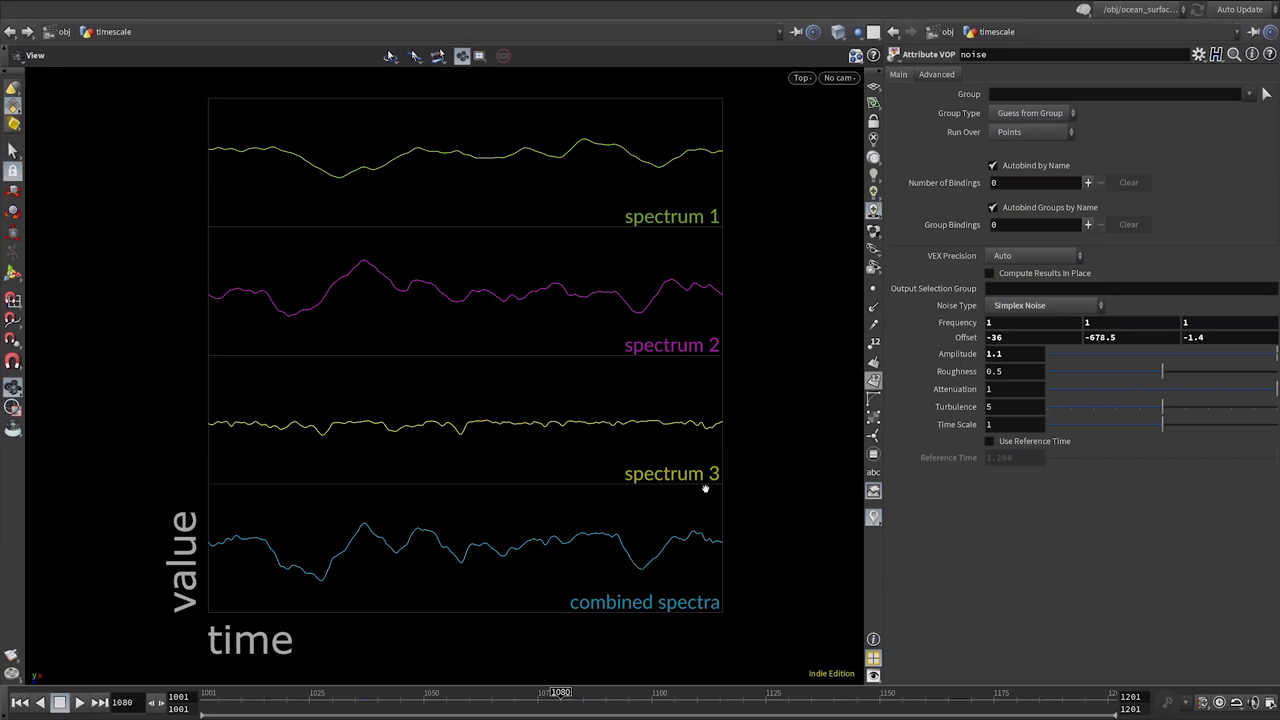
Step: Shift the noise node's Offset in the timescale network, setting its second component to -754.5, to vary the spectrum 1 curve
middle_drag(1100, 337, 640, 362)
middle_drag(1204, 337, 632, 350)
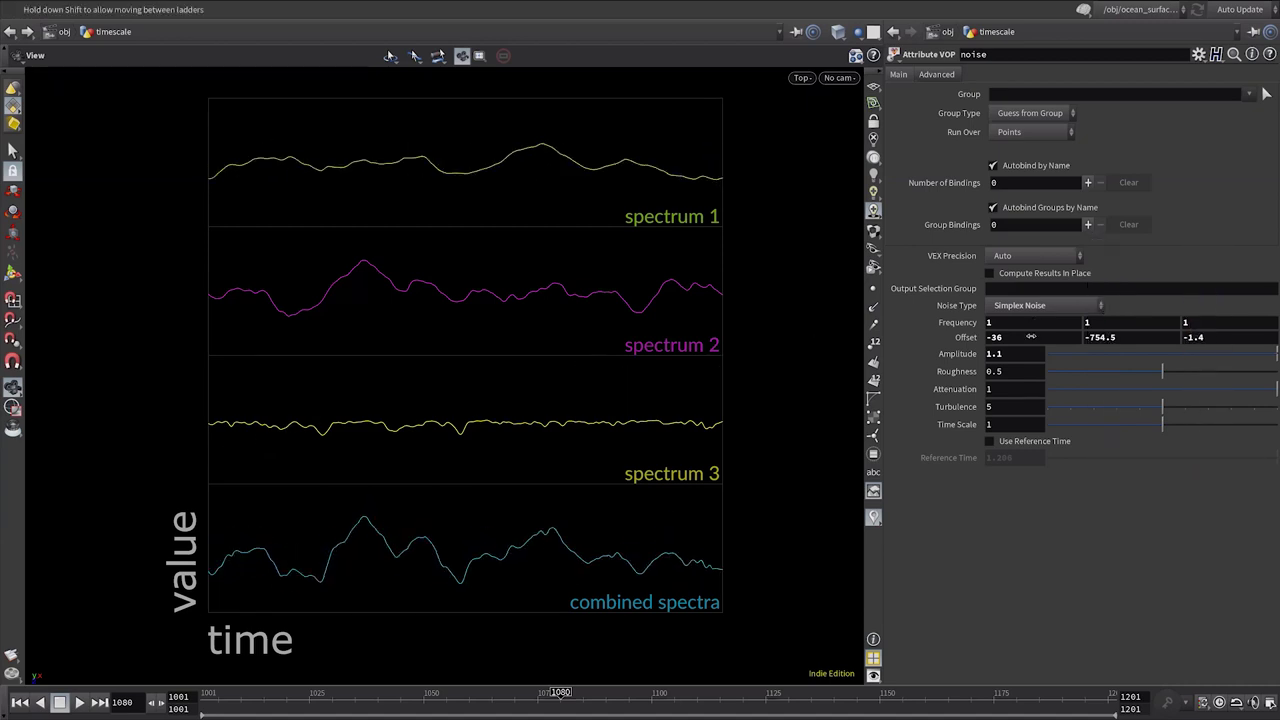